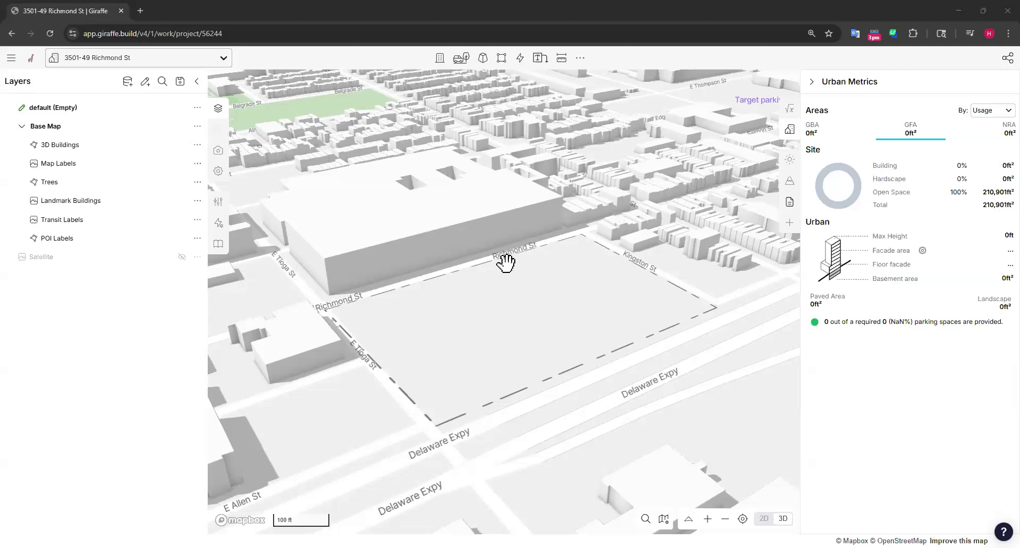
Open the Content Library and look through the full range of available items
drag(505, 264, 505, 257)
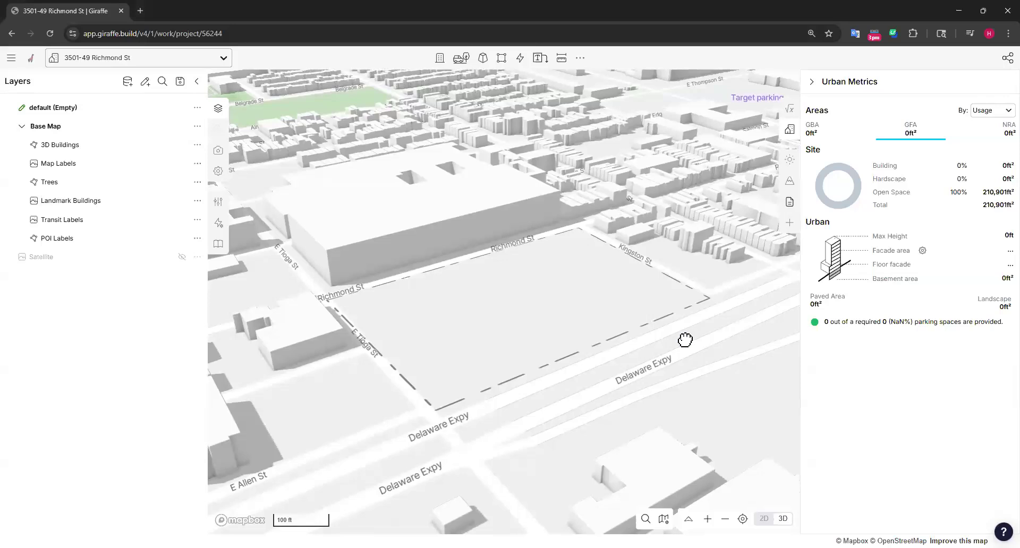
right_drag(685, 340, 678, 347)
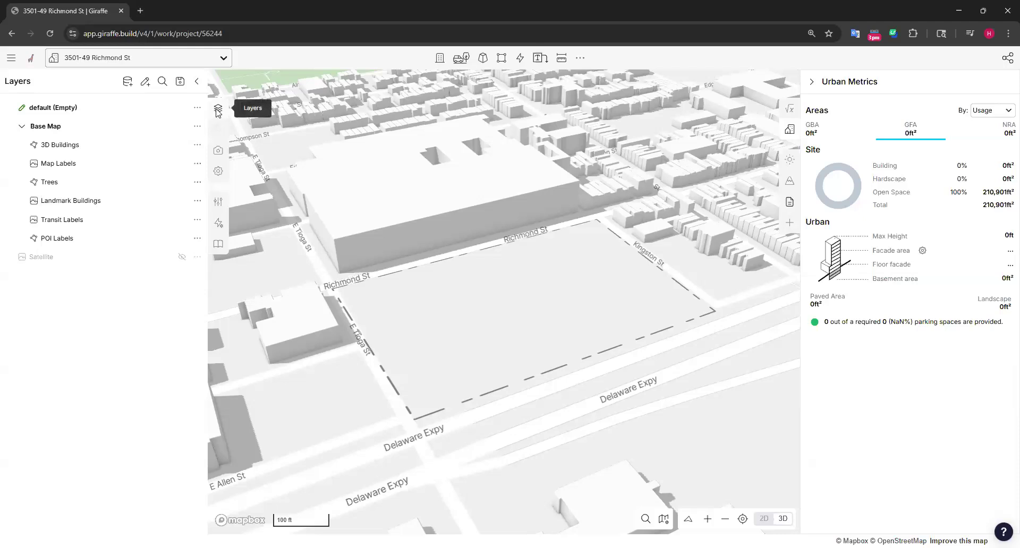
click(218, 244)
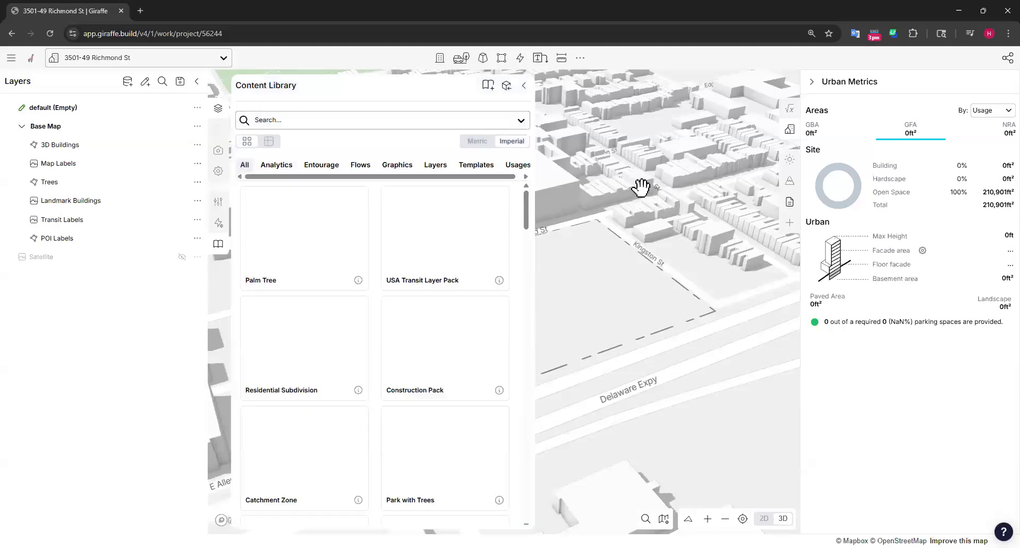
scroll(510, 245, down, 5)
scroll(510, 246, down, 20)
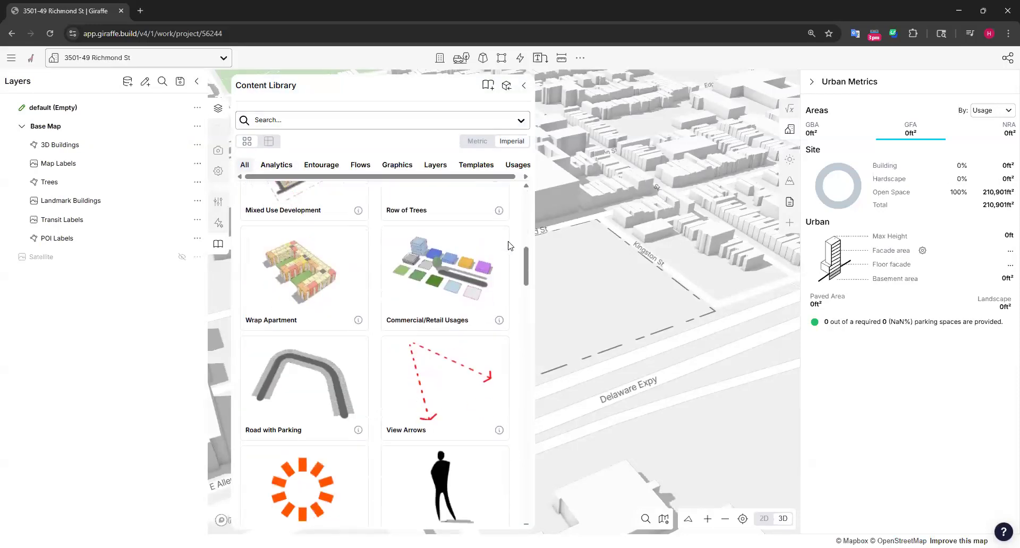
scroll(509, 245, down, 20)
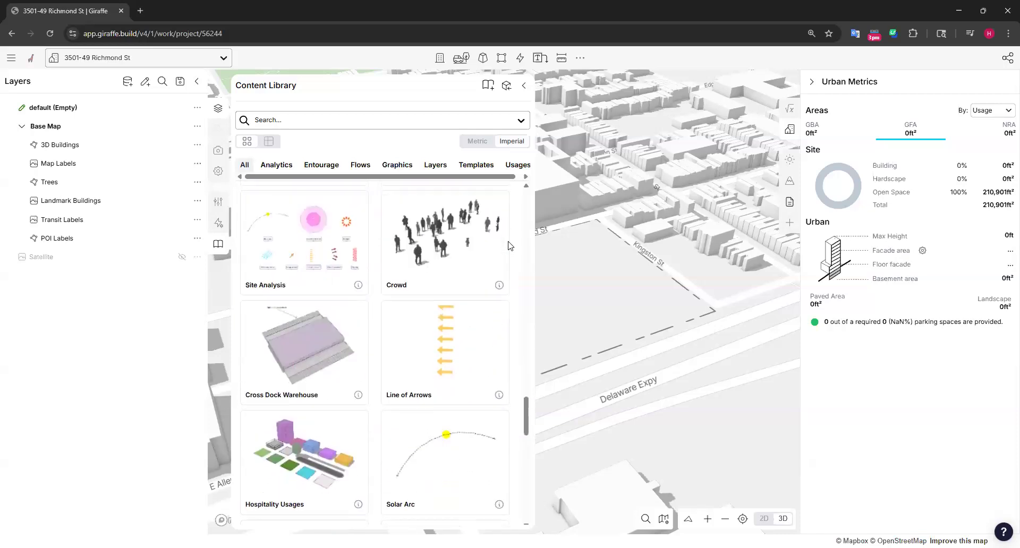
scroll(499, 351, up, 8)
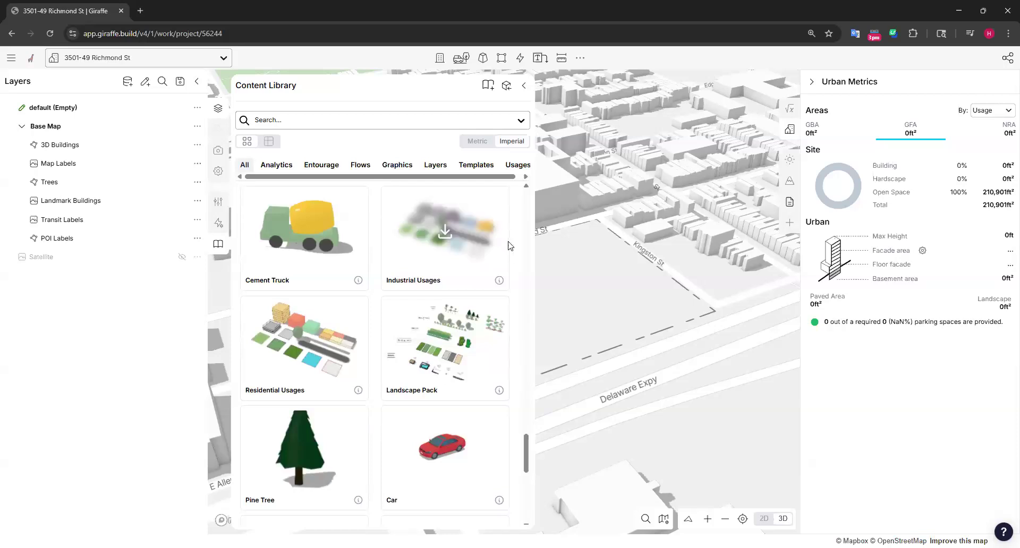
scroll(325, 328, up, 5)
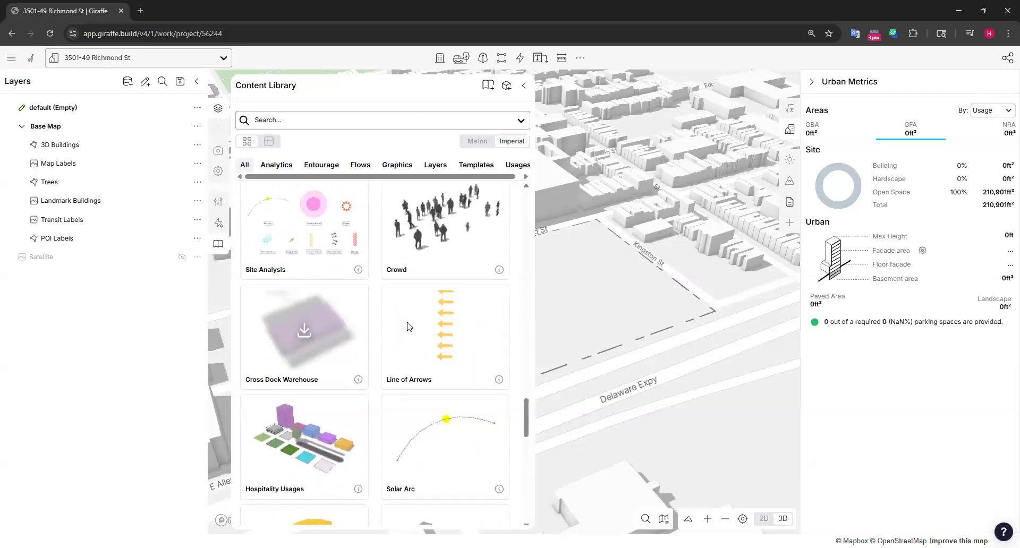
scroll(444, 276, up, 1)
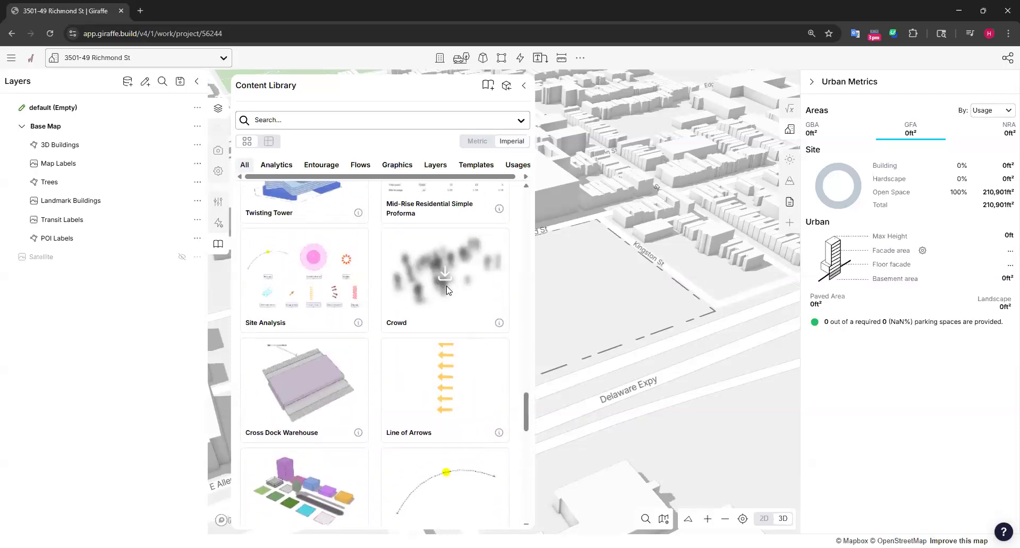
scroll(516, 365, up, 5)
scroll(473, 244, up, 1)
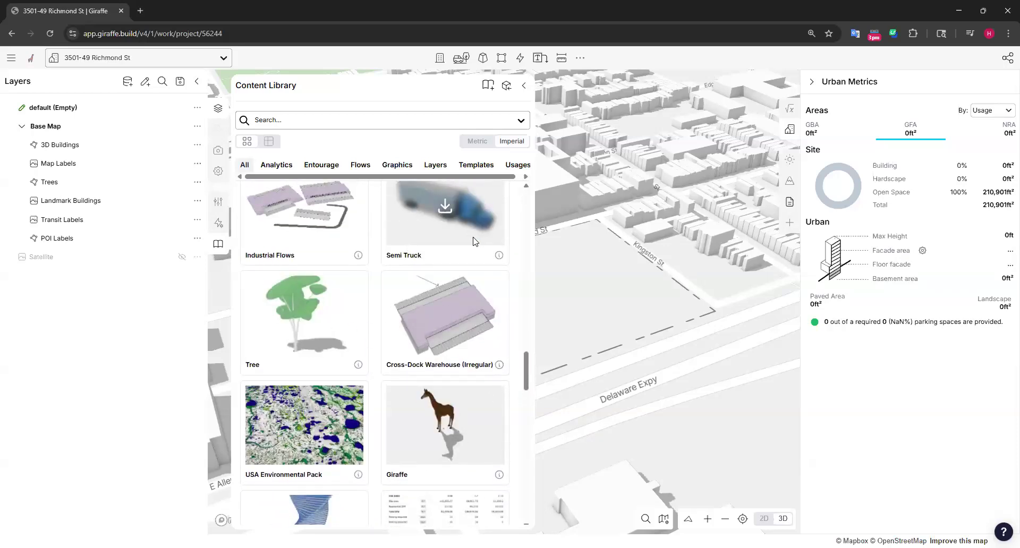
scroll(474, 247, up, 4)
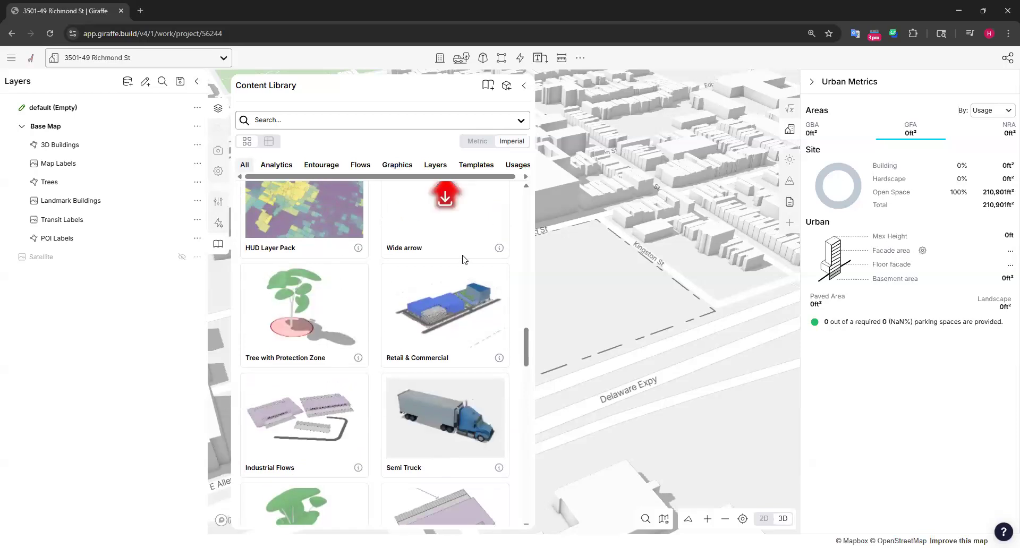
scroll(462, 259, up, 4)
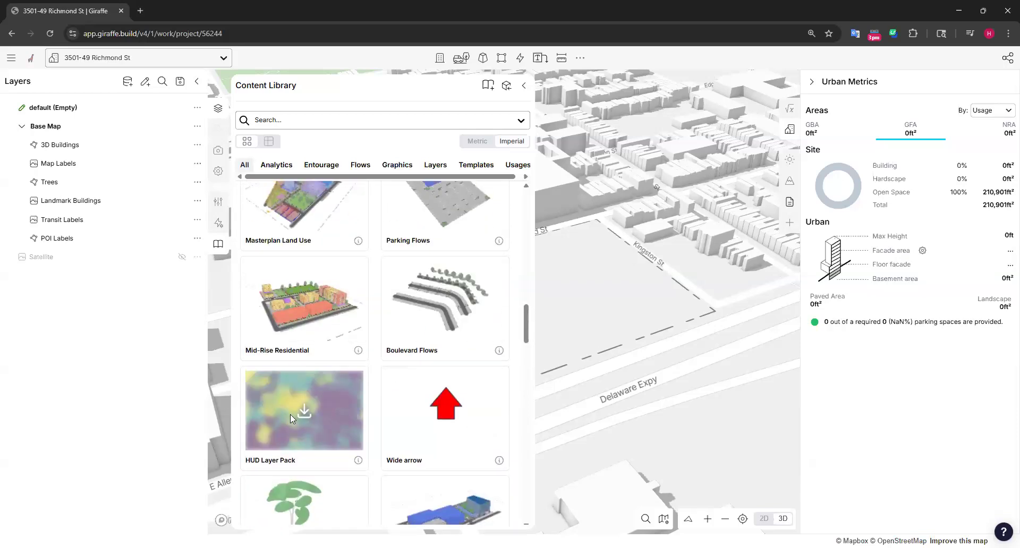
scroll(491, 326, up, 6)
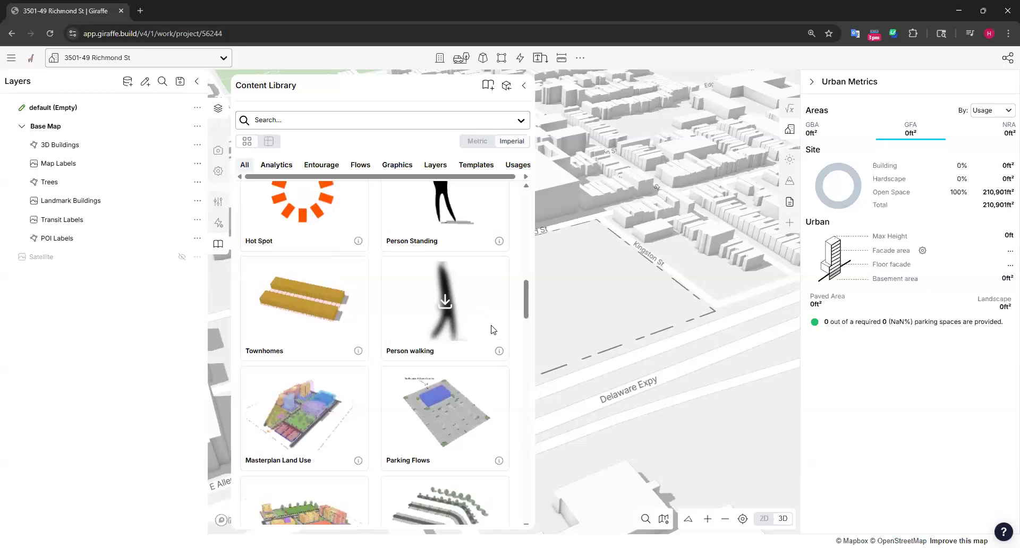
scroll(491, 329, up, 4)
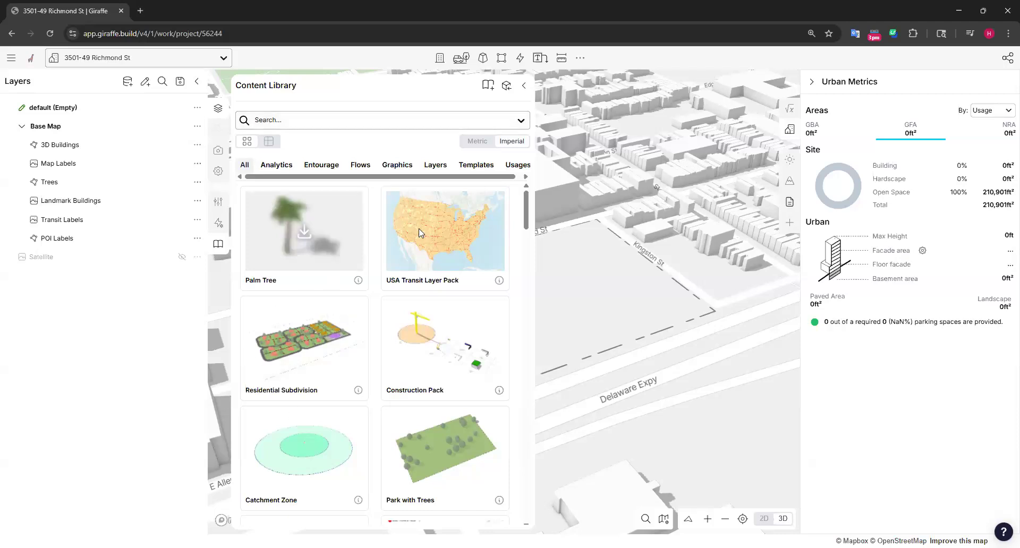
Search the Content Library for "industrial" and examine the matching items
click(311, 121)
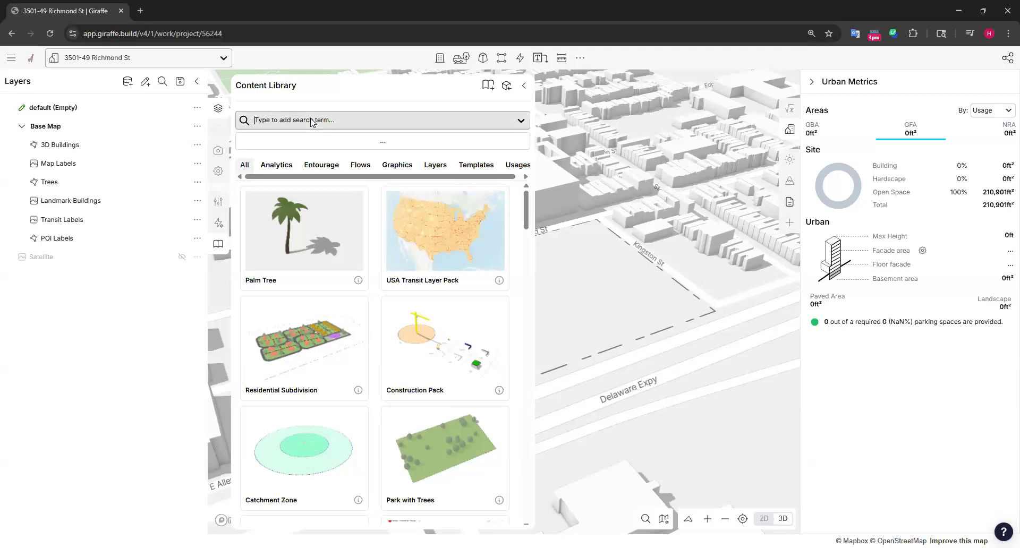
text(industrial)
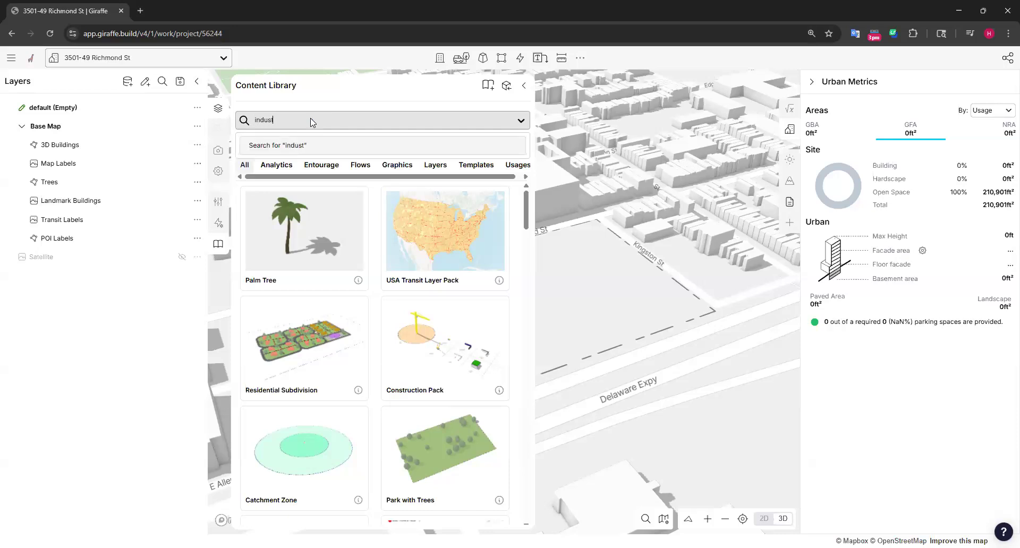
click(323, 152)
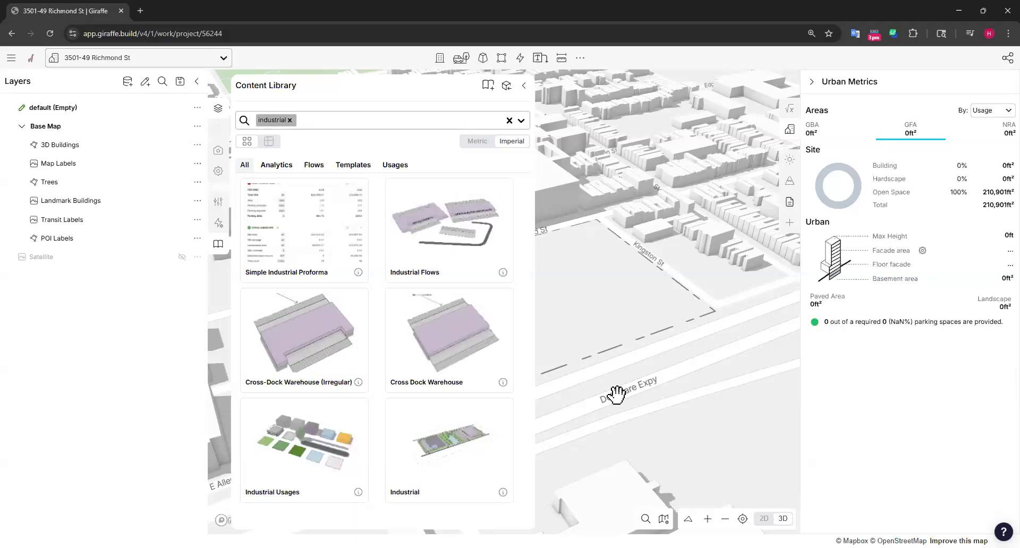
mouse_move(453, 467)
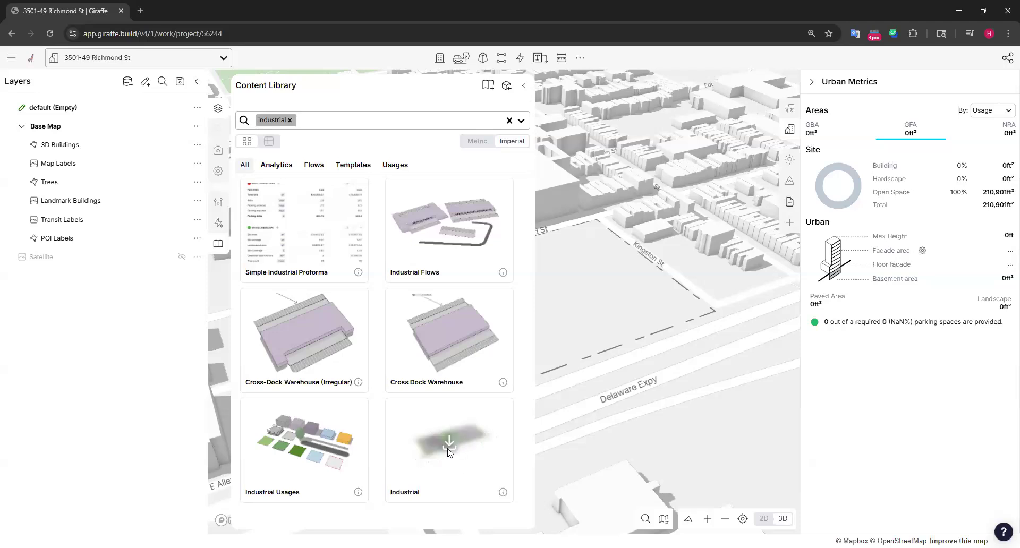
mouse_move(311, 449)
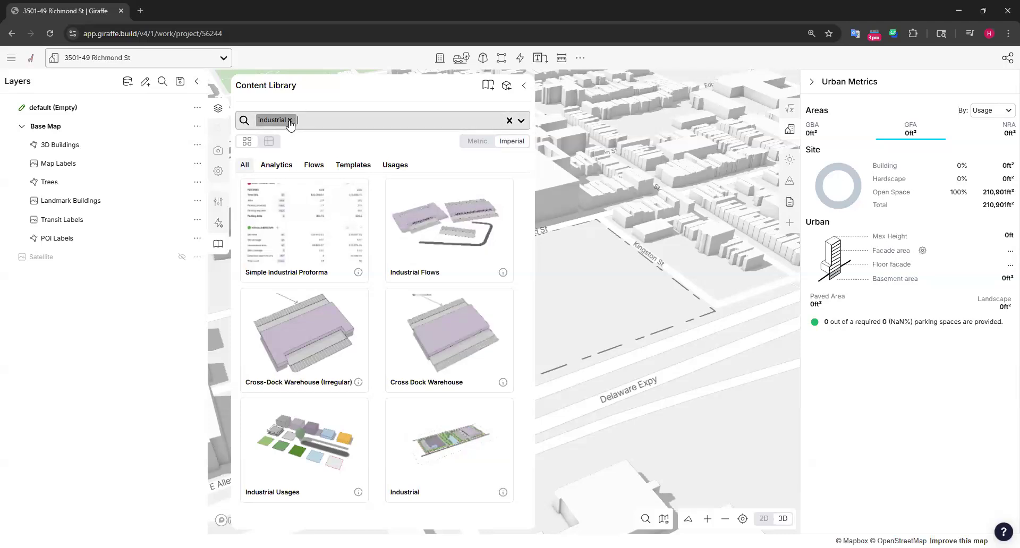
Replace the industrial search term with "tree" and "landscape" and look through the matching library items
click(290, 120)
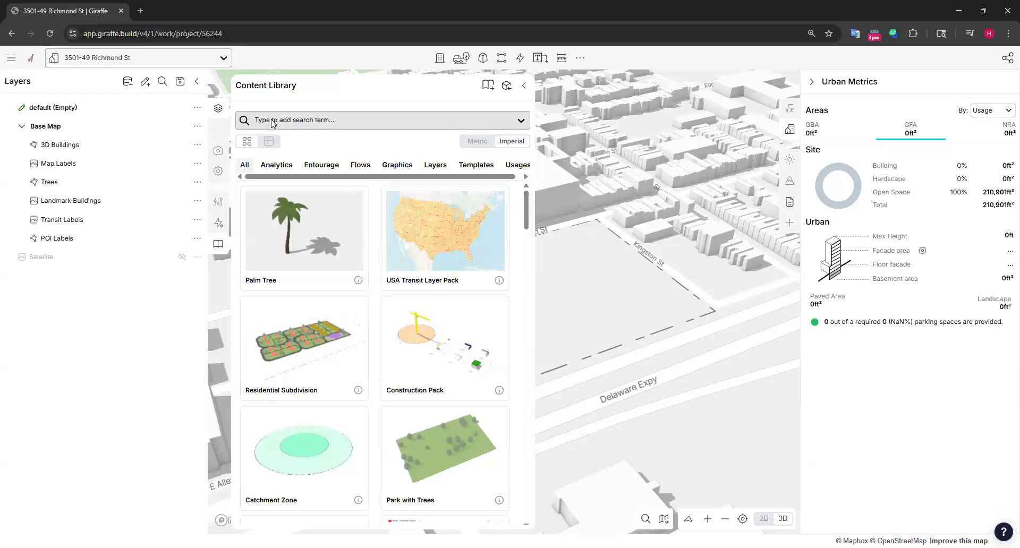
text(tree)
key(Return)
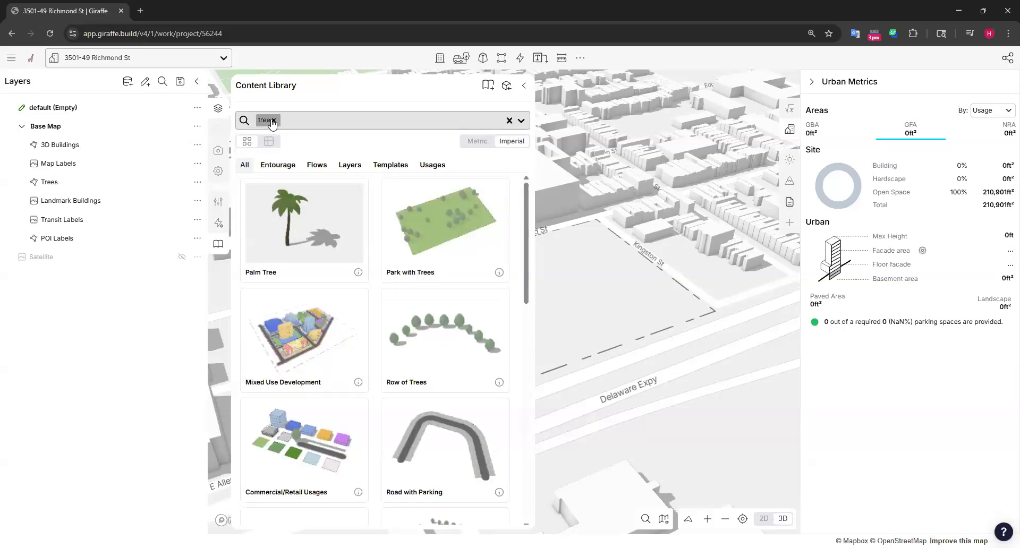
text(landscap)
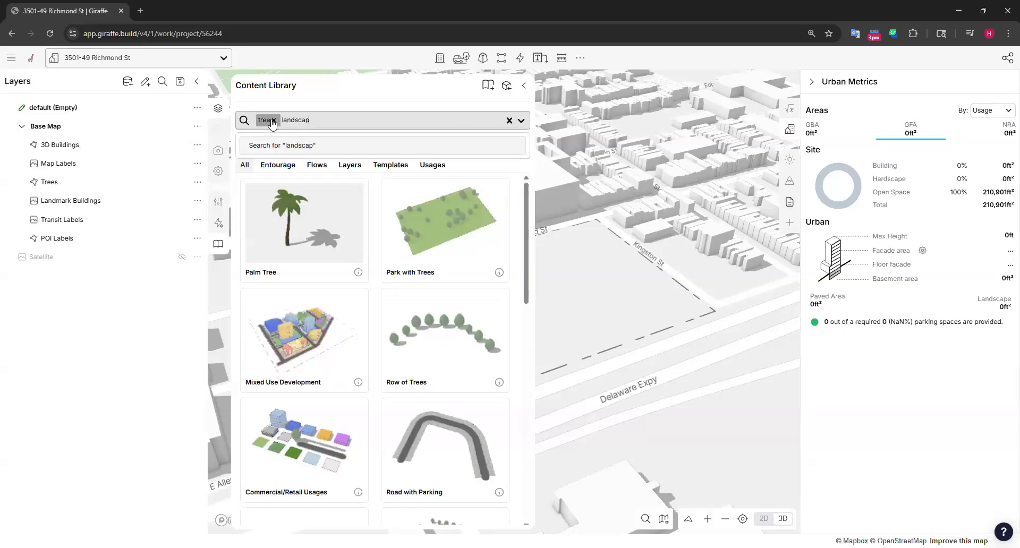
text(e)
key(Return)
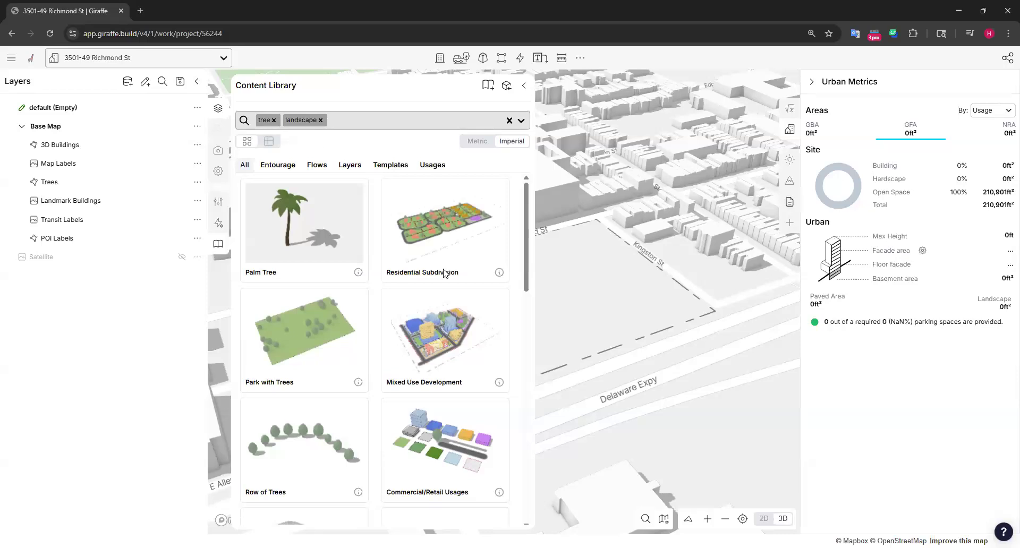
scroll(444, 273, down, 10)
scroll(341, 367, up, 5)
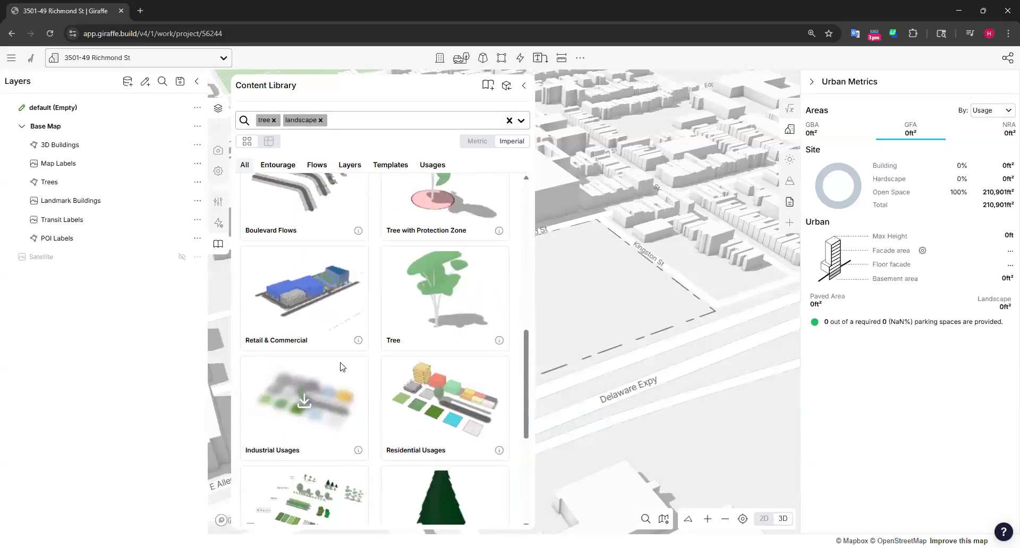
scroll(342, 367, up, 9)
scroll(495, 284, down, 13)
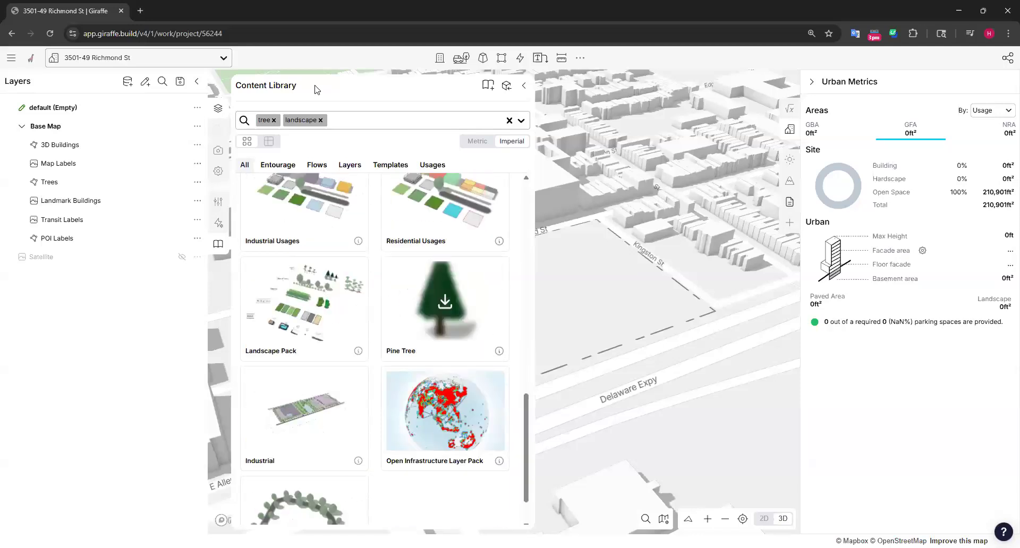
Clear the tree and landscape search terms and widen the Content Library to fit every category heading
click(320, 120)
click(273, 121)
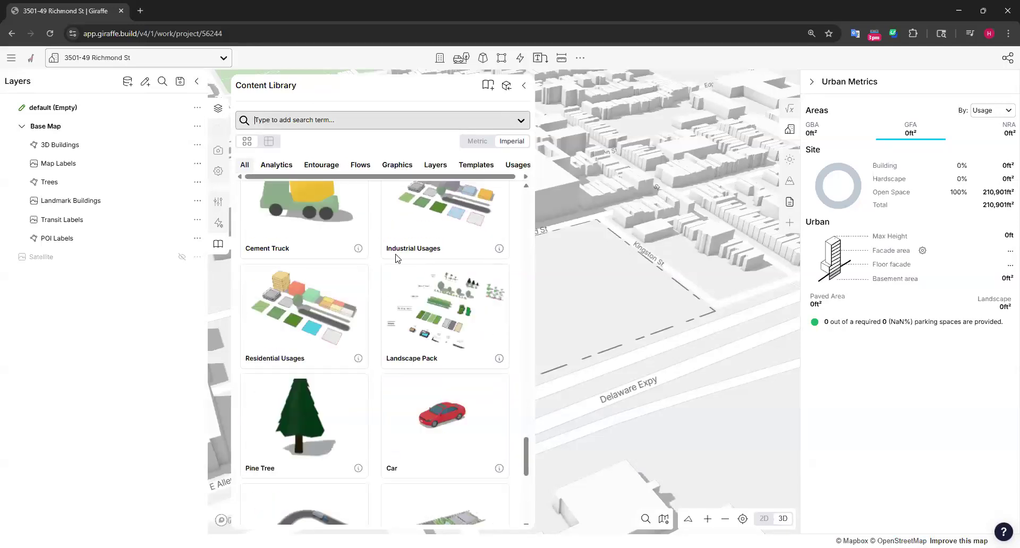
scroll(391, 259, down, 8)
scroll(391, 260, up, 8)
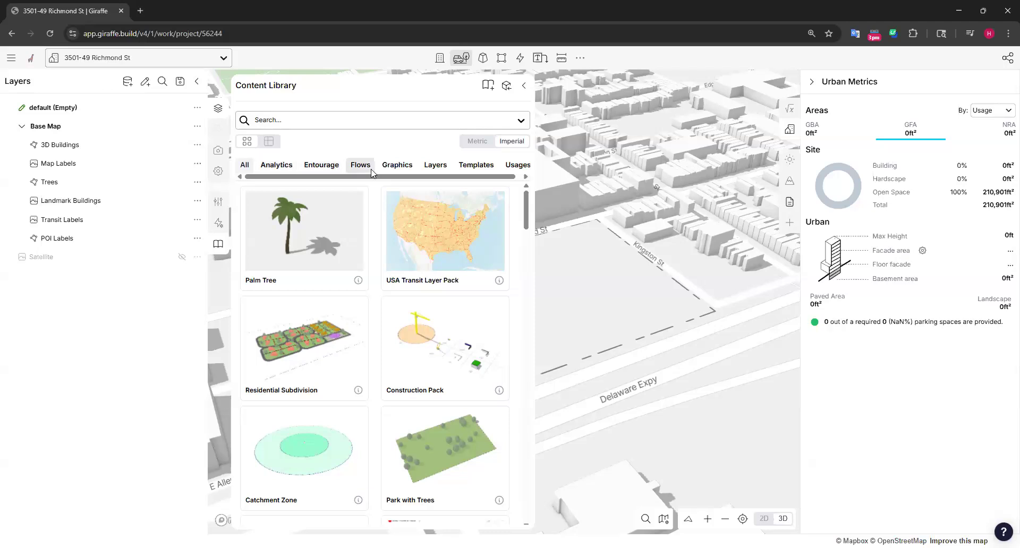
drag(473, 176, 493, 176)
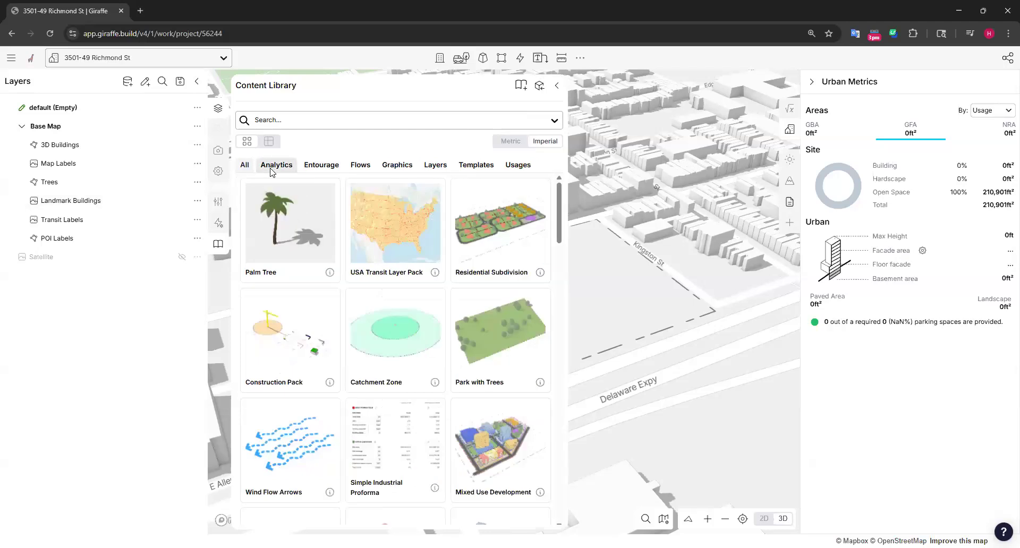
Filter the Content Library to the Entourage category and look through its items
click(330, 166)
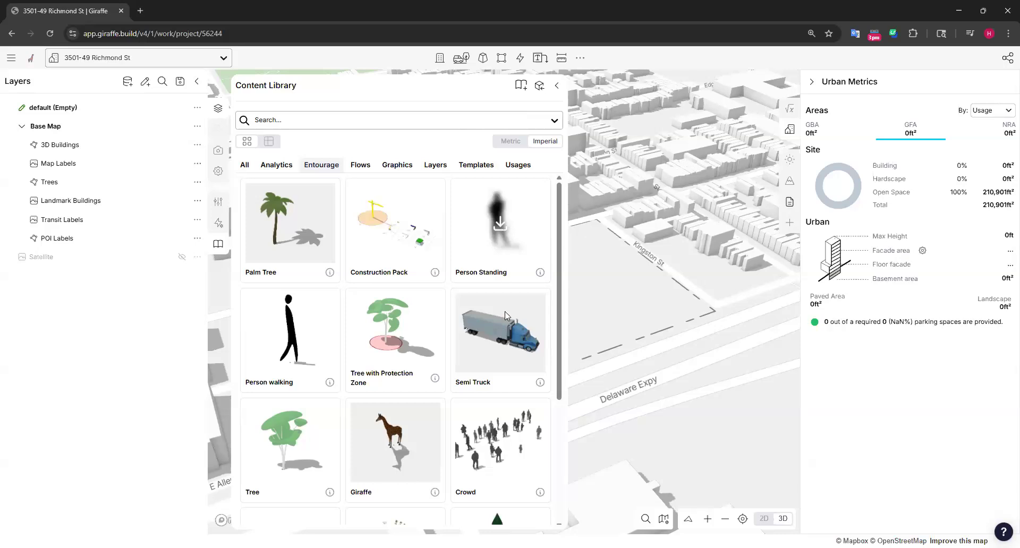
scroll(503, 314, down, 5)
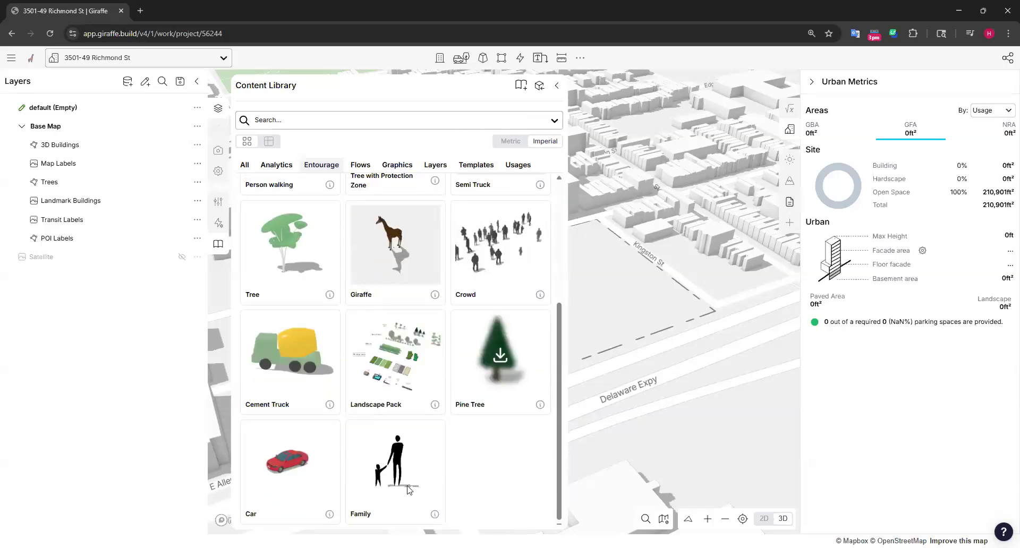
scroll(372, 404, up, 4)
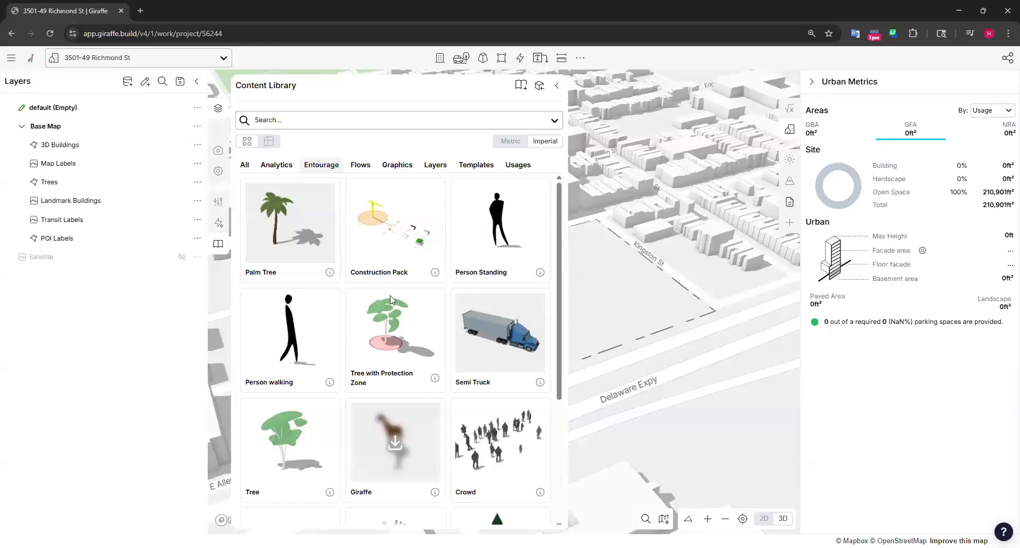
scroll(501, 322, down, 5)
scroll(451, 265, up, 5)
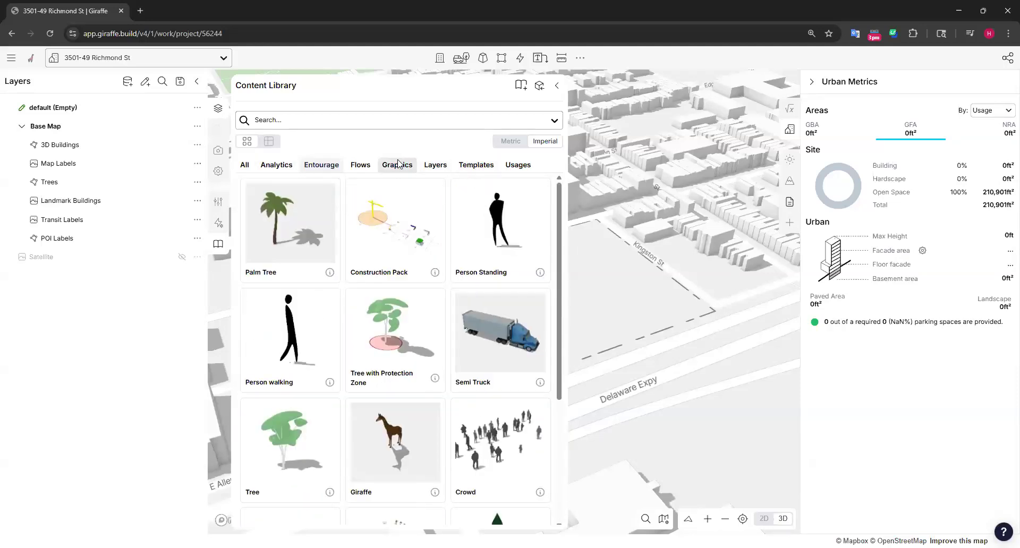
Import Wrap Apartment from the Flows category with its geometry, usages and flows, and close the Content Library
click(360, 165)
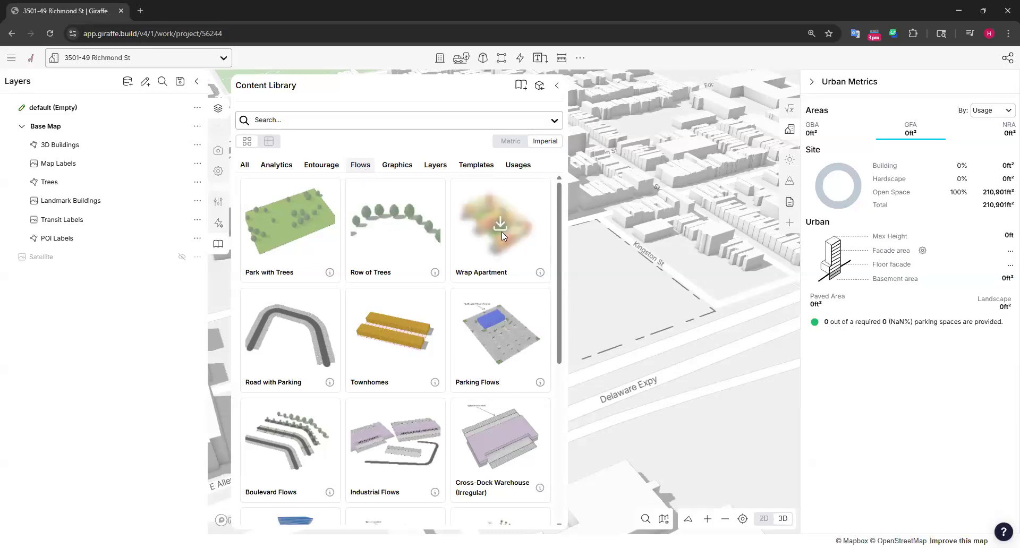
drag(501, 226, 723, 291)
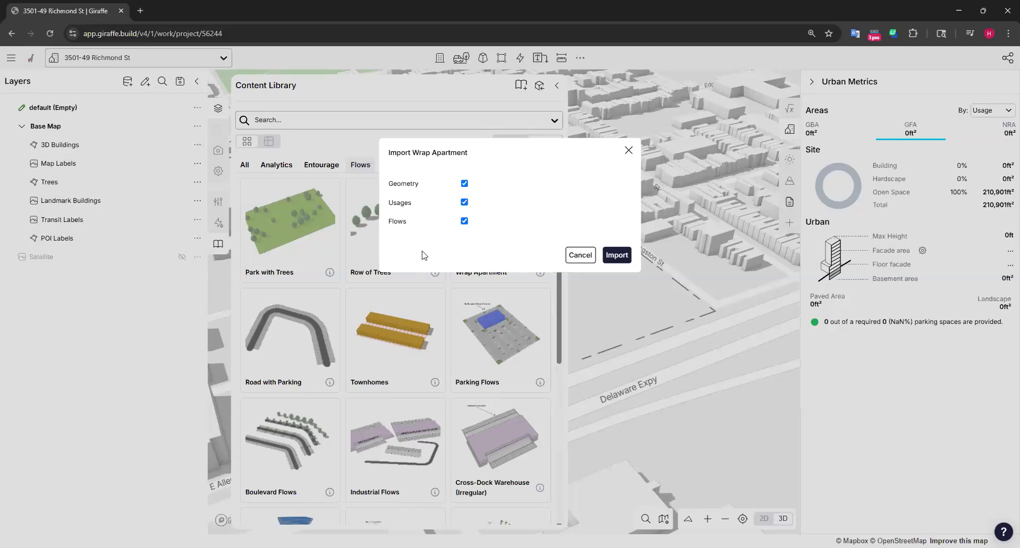
click(625, 257)
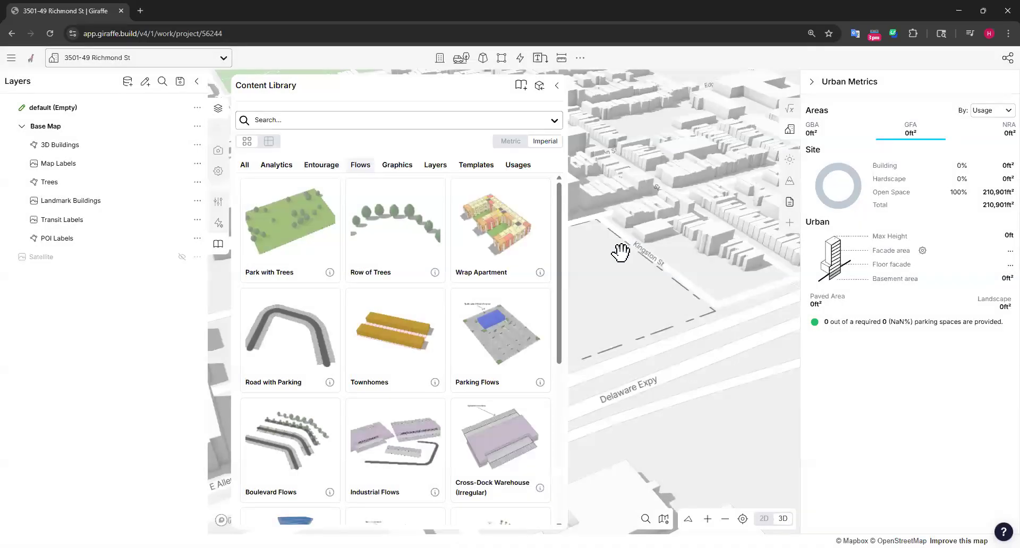
click(556, 87)
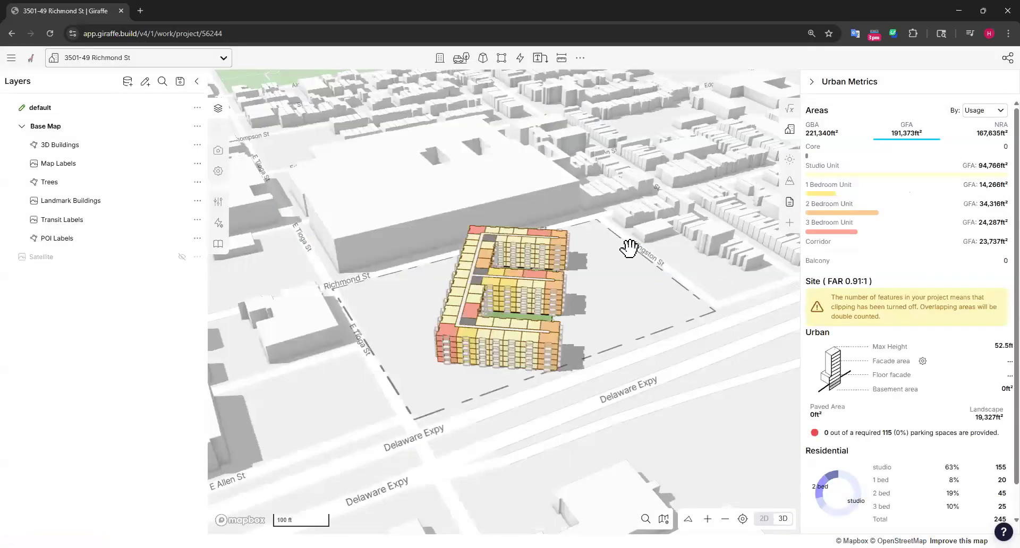
Select the whole Wrap Apartment building with its courtyards and delete it from the site
right_drag(625, 357, 617, 338)
click(514, 304)
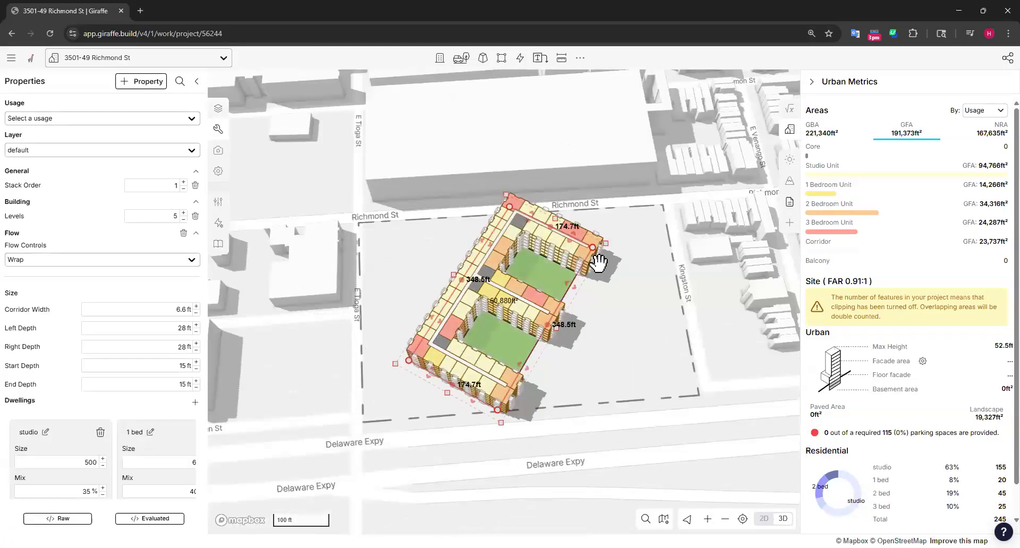
drag(571, 234, 636, 359)
drag(536, 440, 603, 445)
drag(523, 442, 412, 261)
key(Delete)
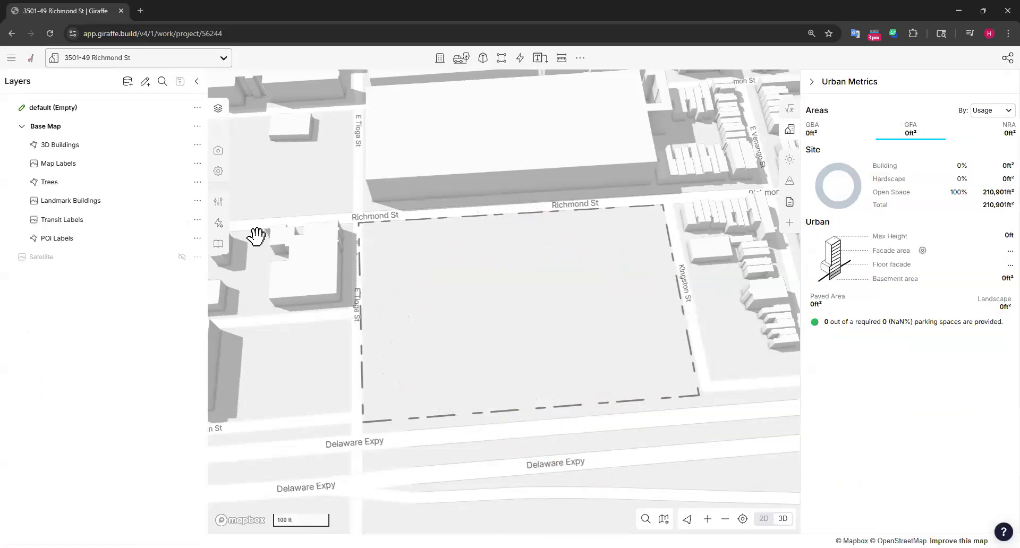
Import the Mid-Rise Residential template with its geometry, usages, flows, analytics and Report Builder, and close the Content Library
click(217, 245)
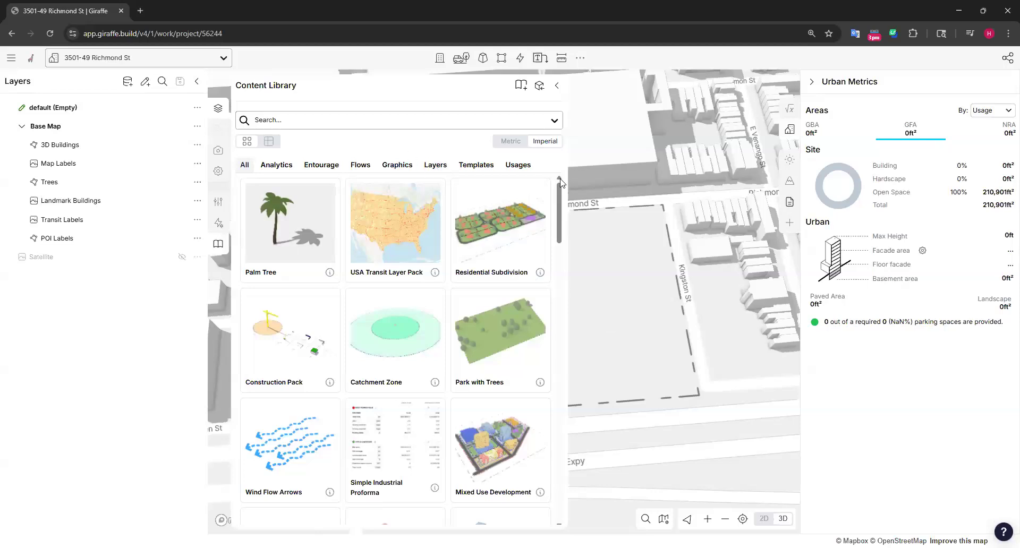
click(478, 165)
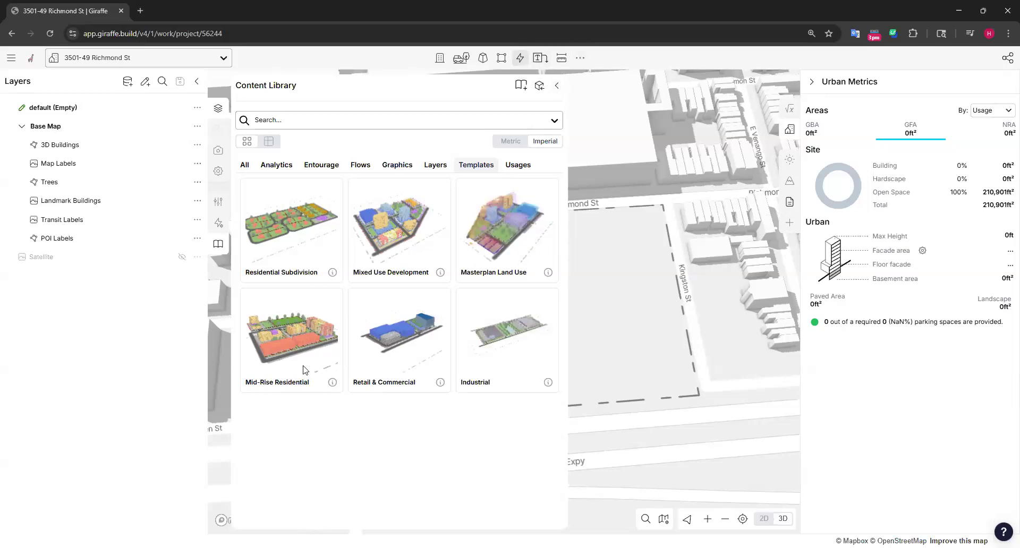
click(296, 328)
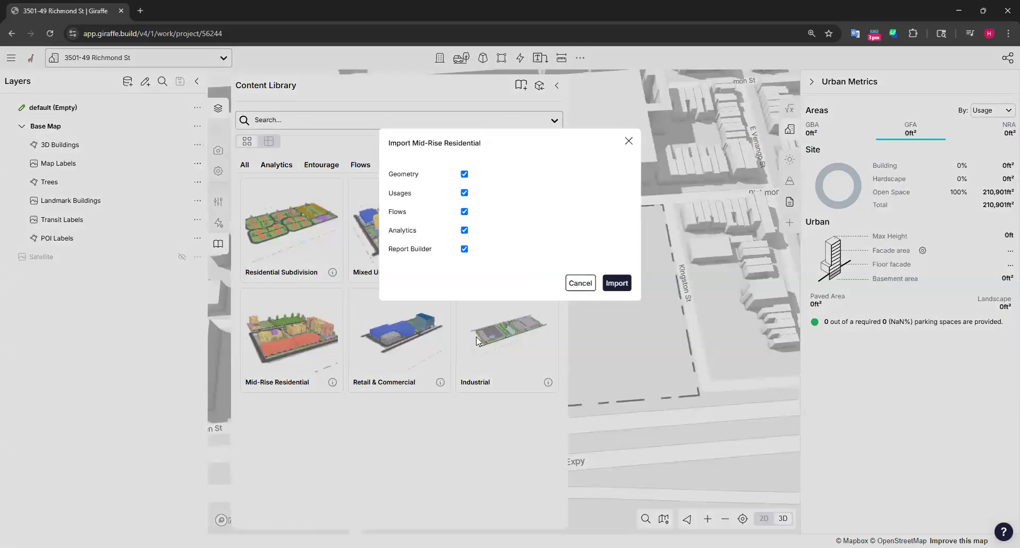
click(301, 379)
click(312, 347)
click(616, 282)
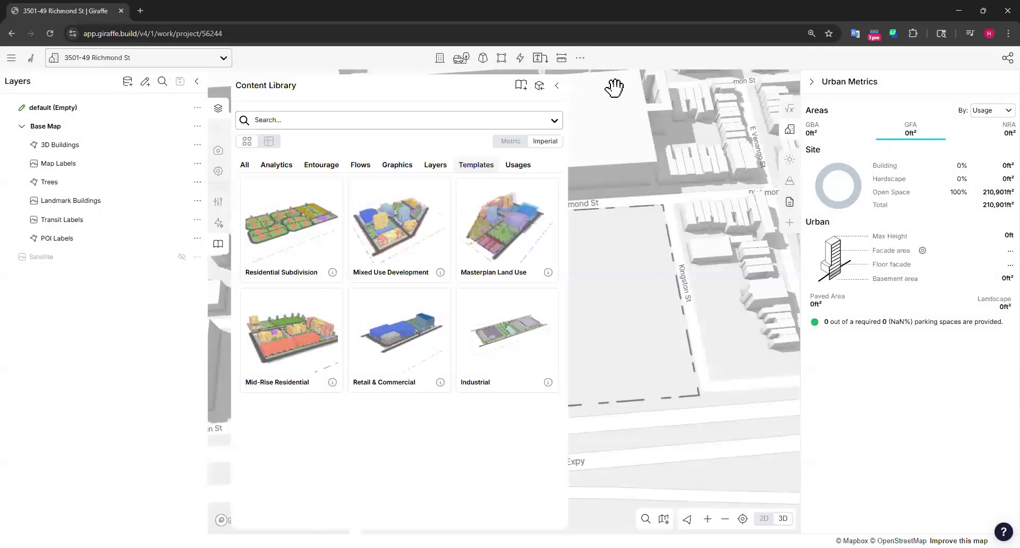
click(557, 86)
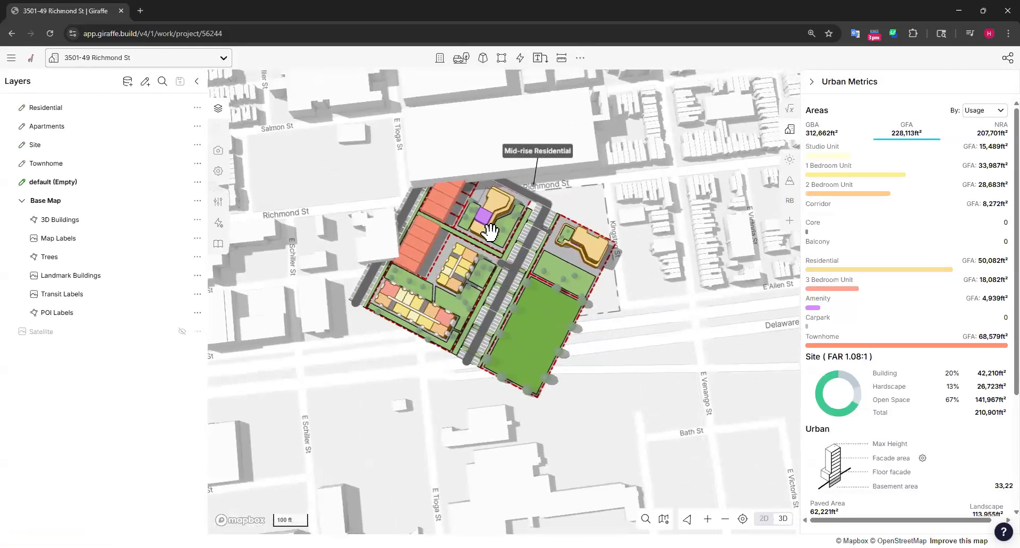
Select all imported Mid-Rise Residential features, rotate them about 33° to match the street grid and move them onto the site
shift+drag(336, 130, 648, 382)
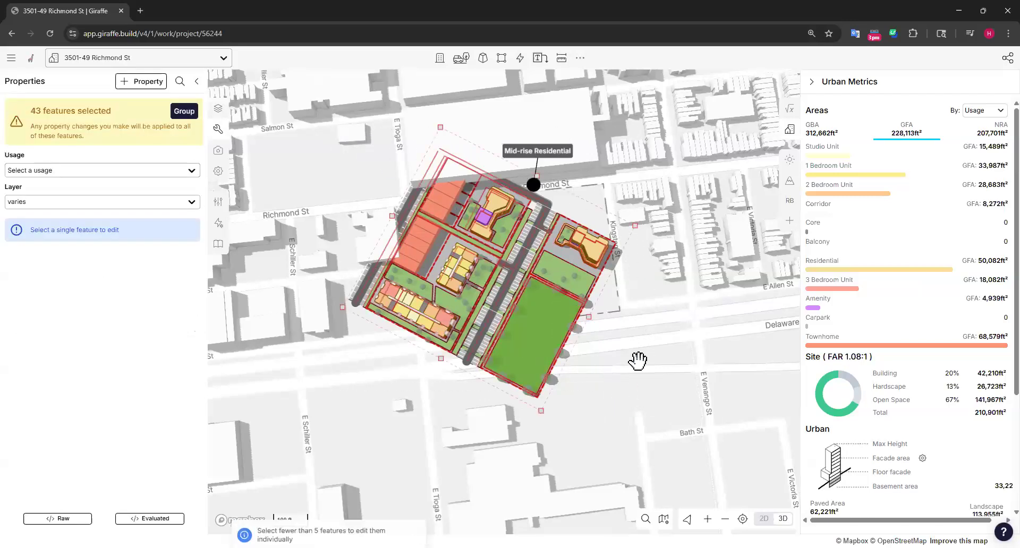
drag(642, 225, 587, 160)
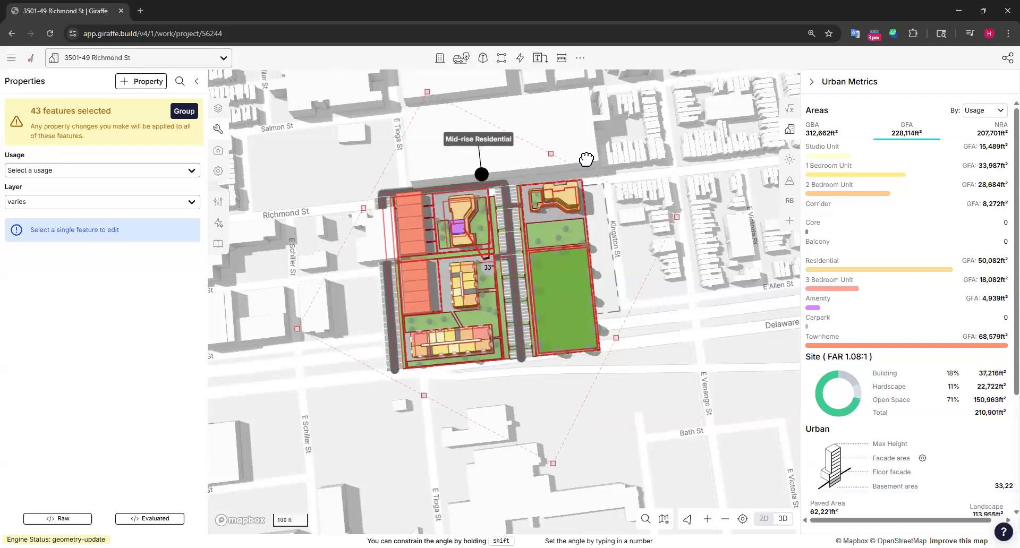
drag(523, 276, 612, 302)
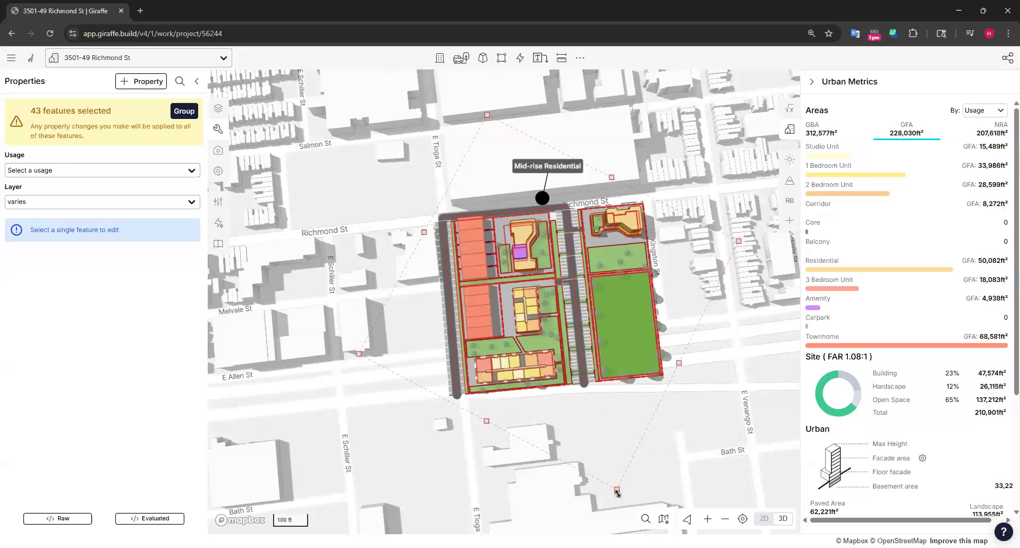
click(677, 454)
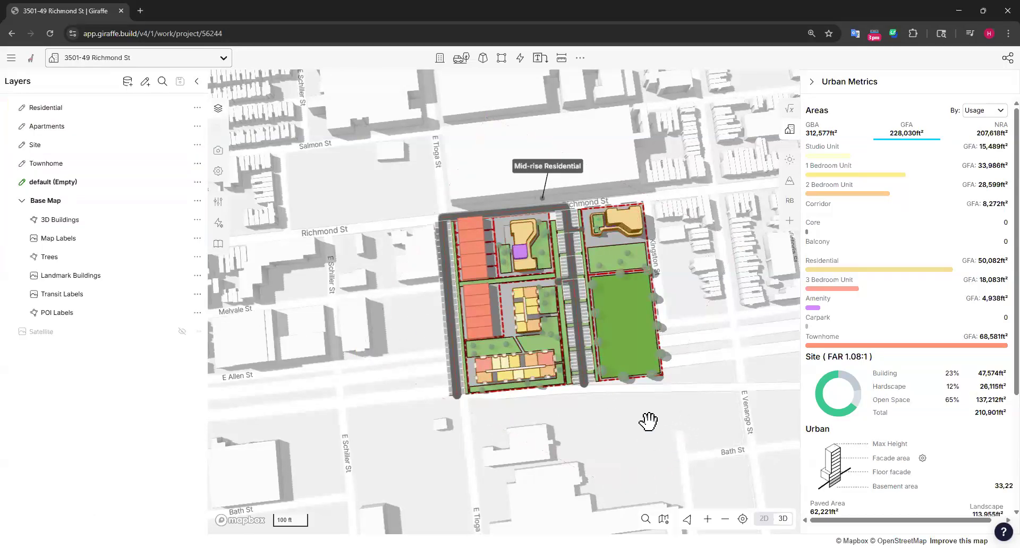
Shorten the sports field to about 137.5 ft by moving its expressway-side edge inward
right_drag(664, 448, 680, 419)
scroll(640, 353, up, 3)
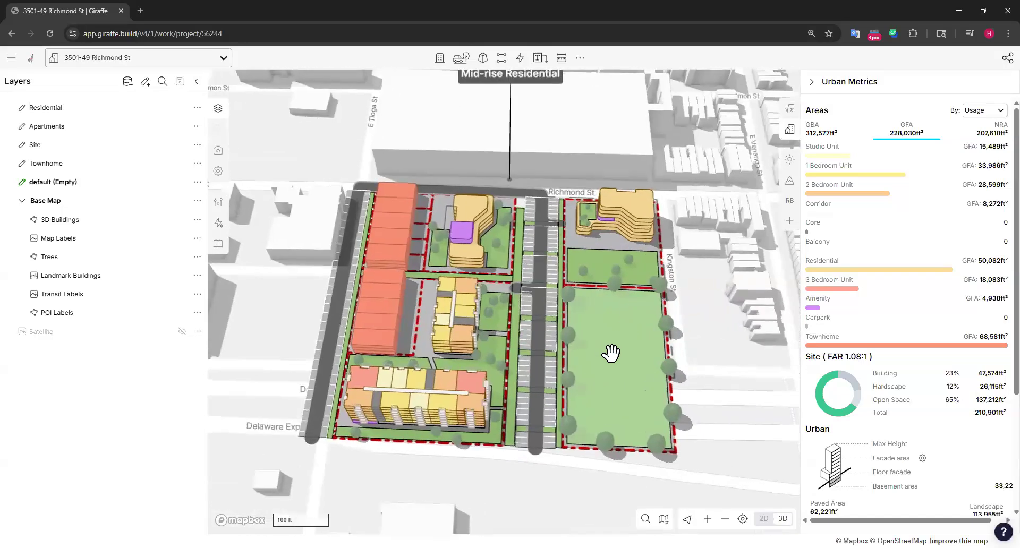
click(635, 366)
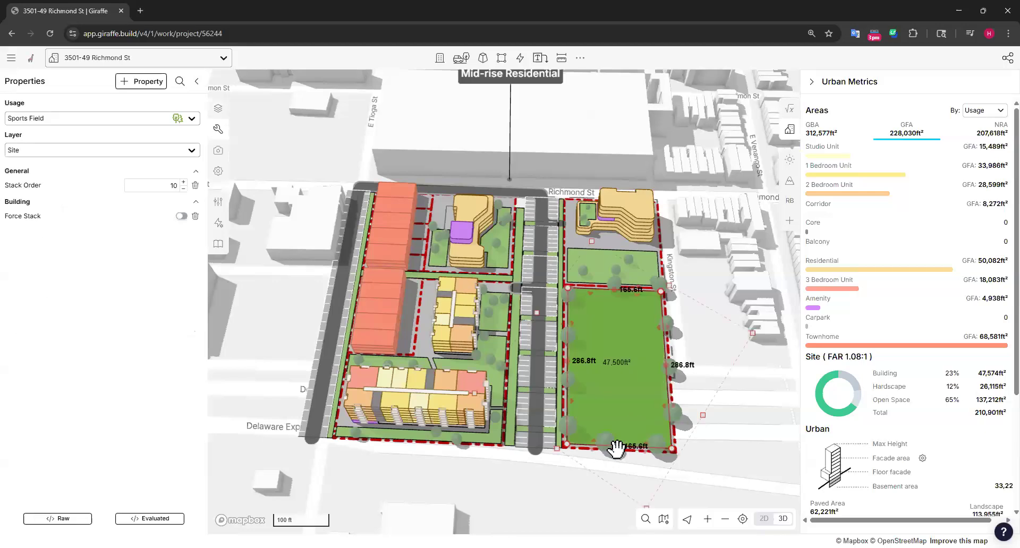
drag(593, 442, 588, 360)
Pull in the expressway-side edges of the parcel shapes beneath the sports field to match the shortened field
right_click(591, 447)
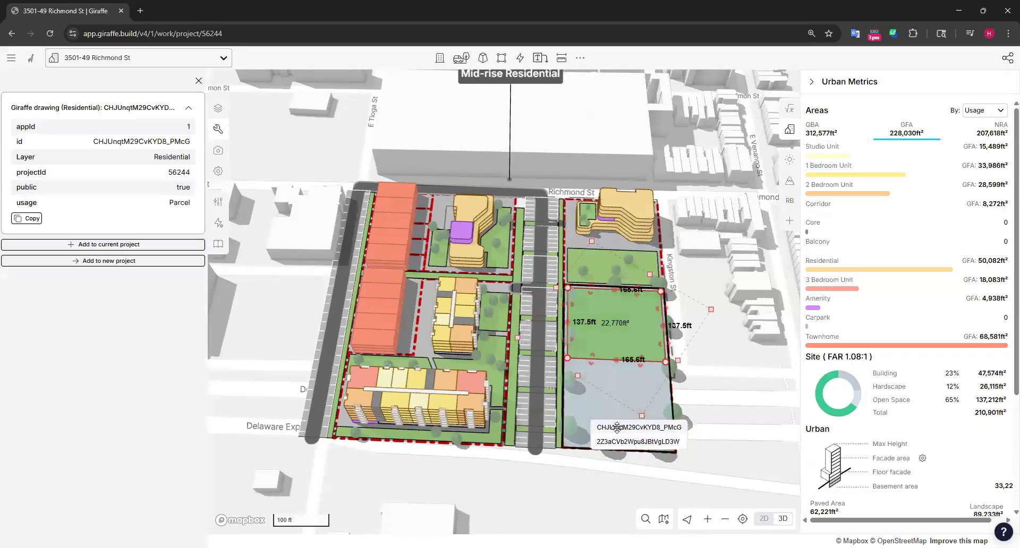
click(619, 427)
drag(589, 390, 592, 367)
click(640, 404)
drag(589, 450, 592, 374)
Shorten the row-of-trees outline around the sports field to about 148.8 ft by moving its expressway-side edge inward
right_drag(717, 444, 405, 387)
click(348, 379)
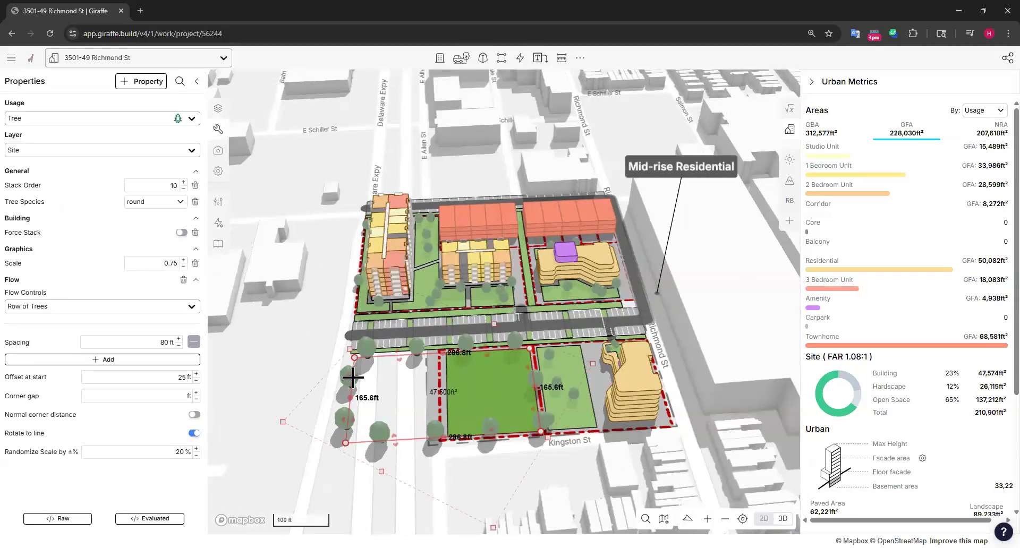
drag(355, 377, 445, 378)
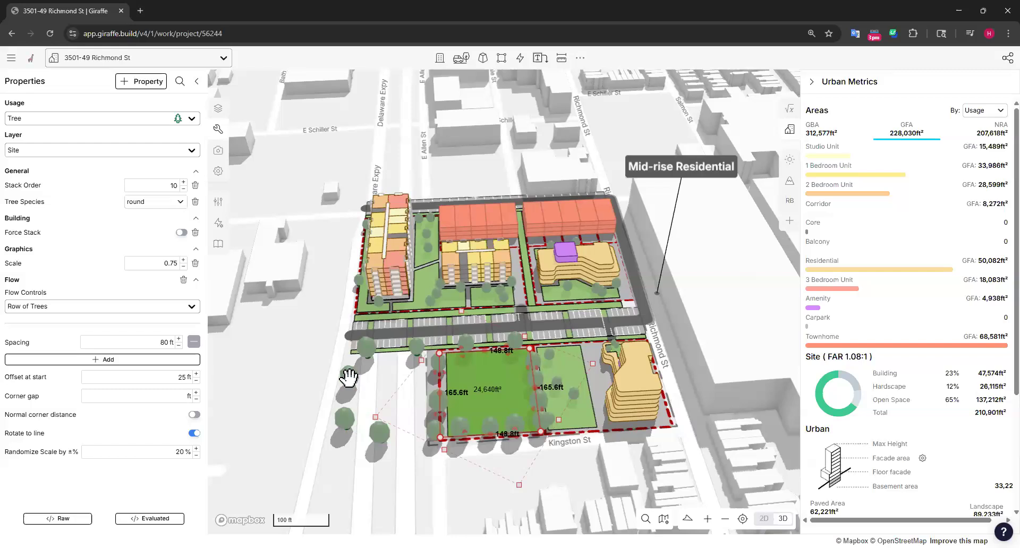
key(Delete)
right_drag(442, 429, 547, 436)
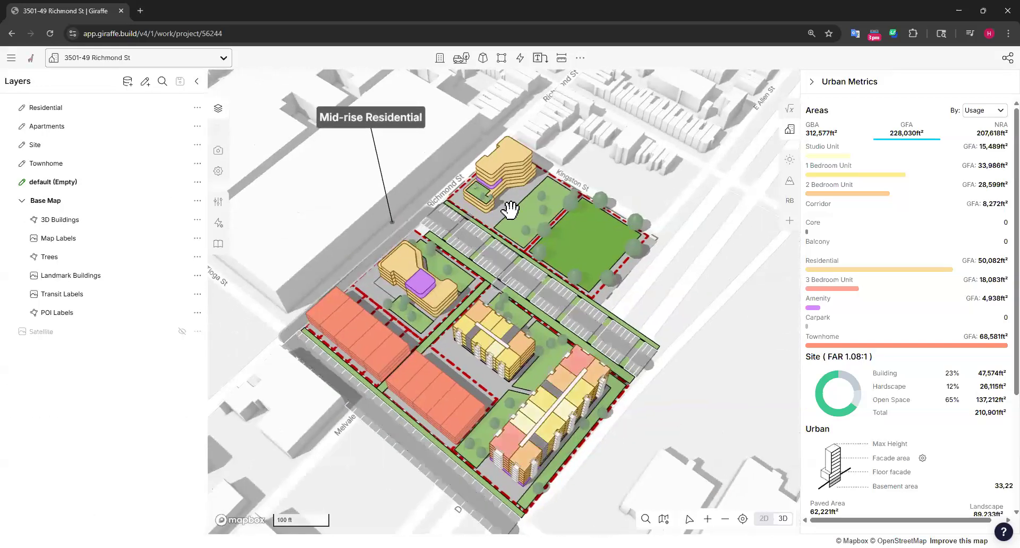
right_drag(616, 319, 603, 312)
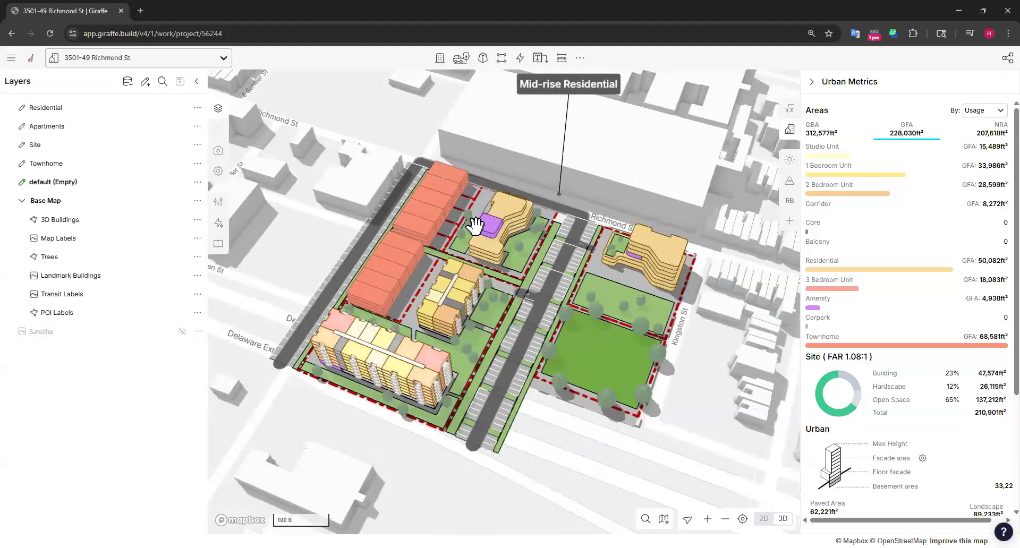
scroll(581, 410, down, 3)
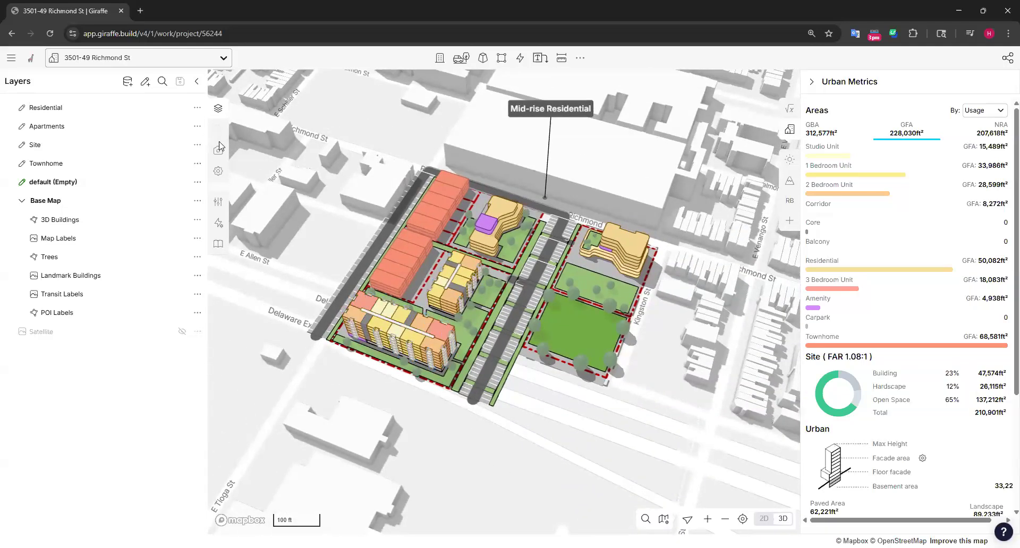
Import Wind Flow Arrows from the Content Library with its geometry and flows, and close the library
click(218, 244)
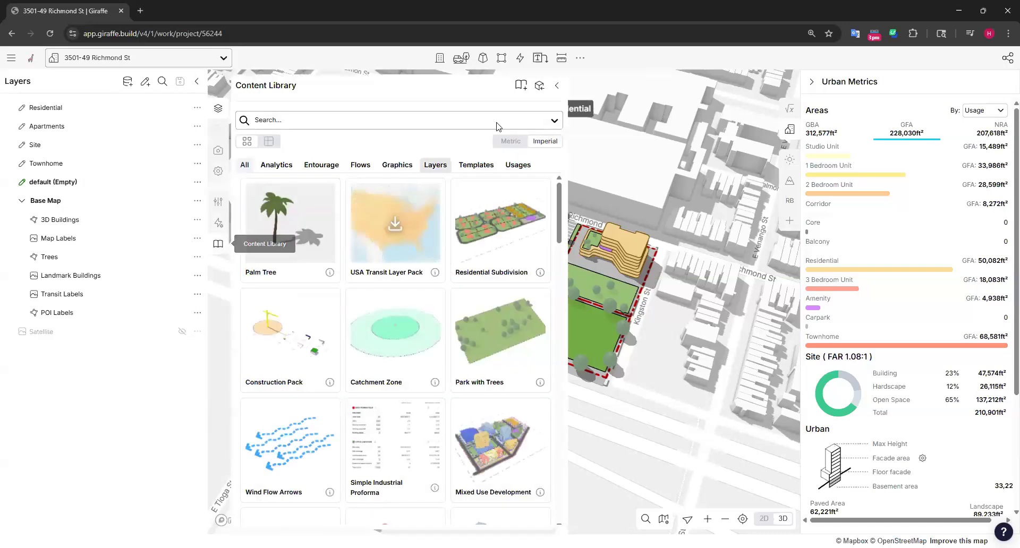
scroll(504, 308, down, 5)
scroll(499, 306, up, 1)
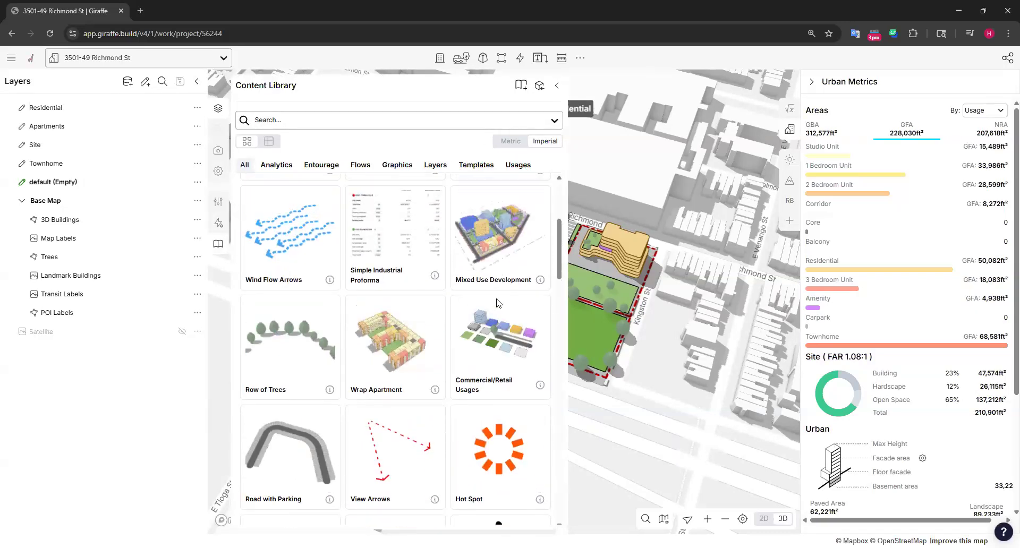
click(291, 231)
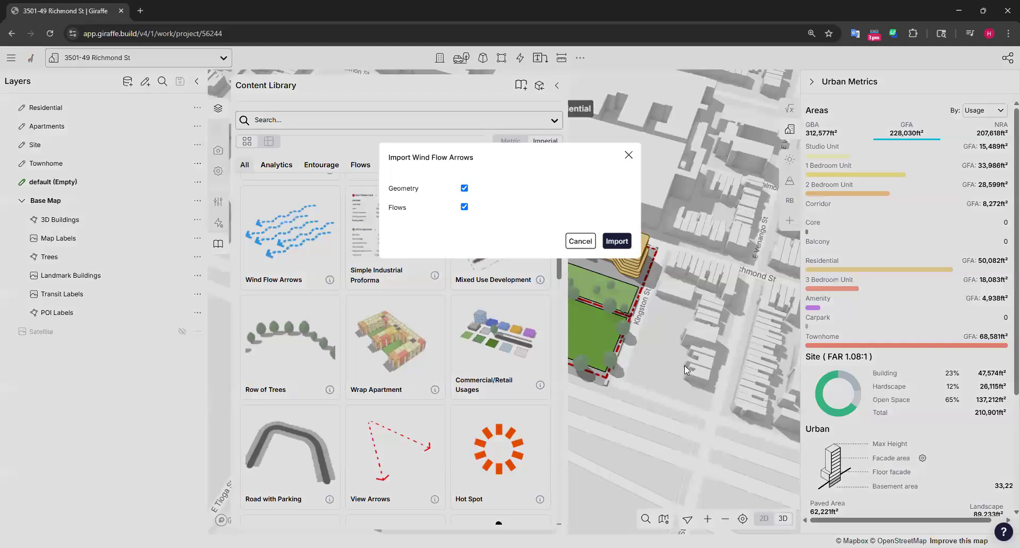
click(616, 241)
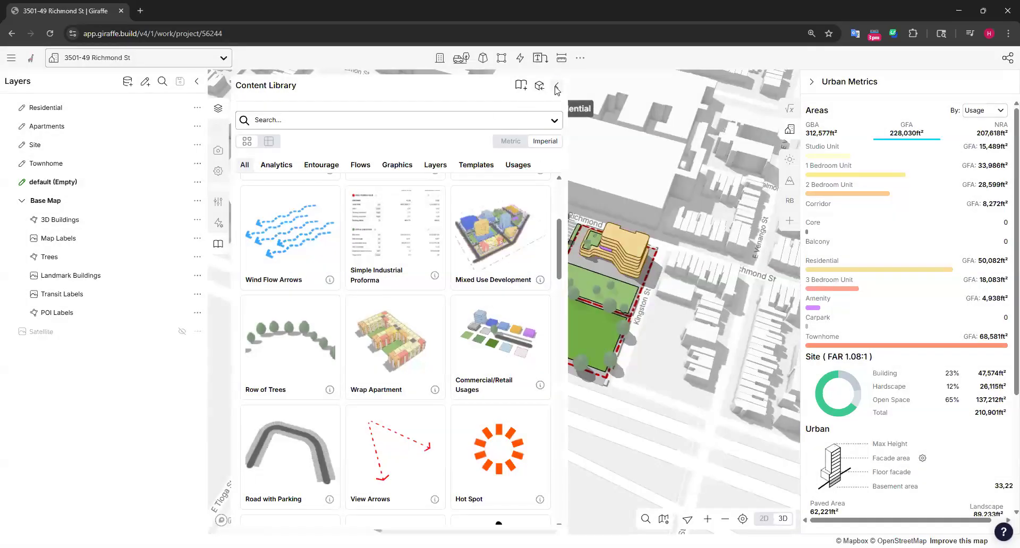
click(556, 88)
Move the wind flow arrows group off the buildings onto the expressway just beyond the sports field
click(505, 284)
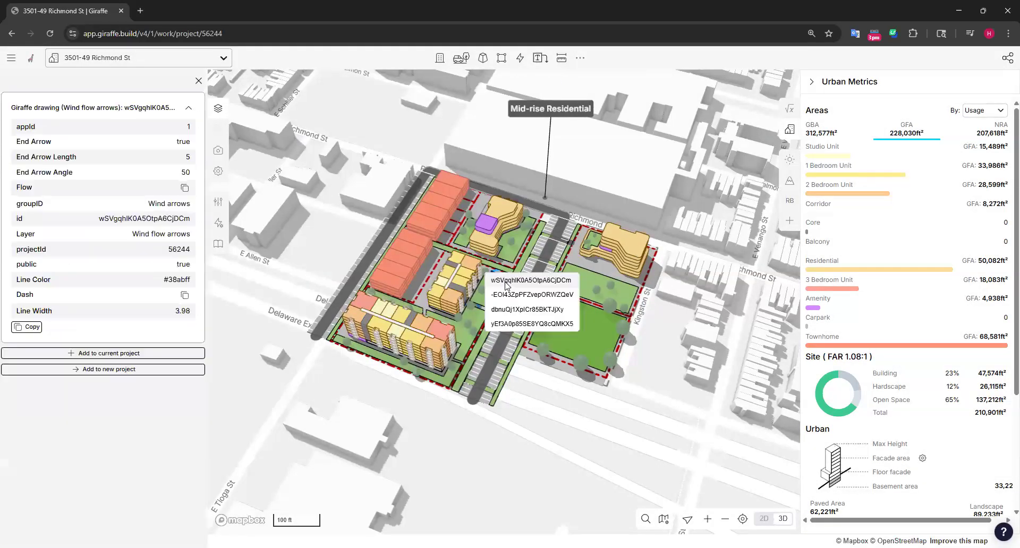
click(506, 278)
drag(520, 299, 598, 408)
click(660, 380)
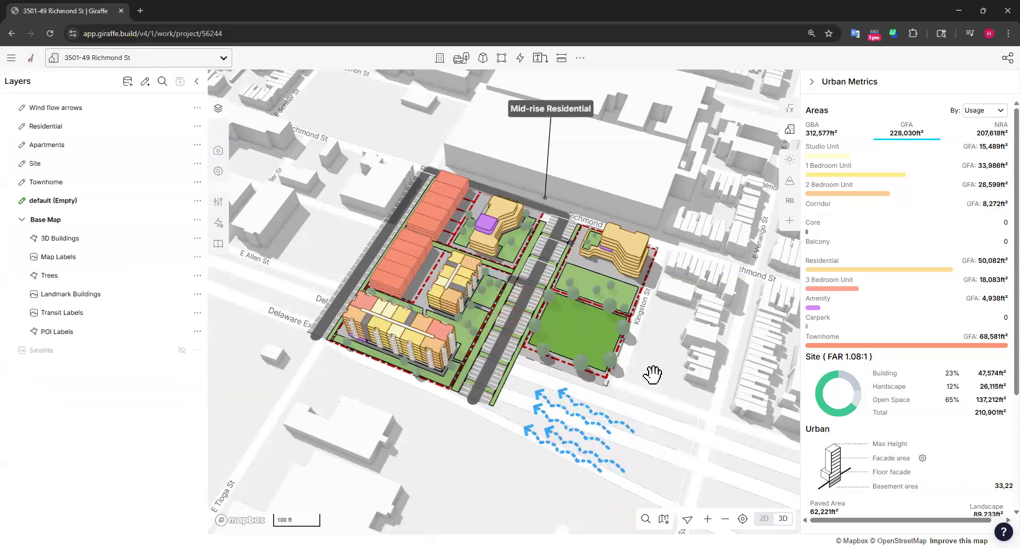
click(598, 417)
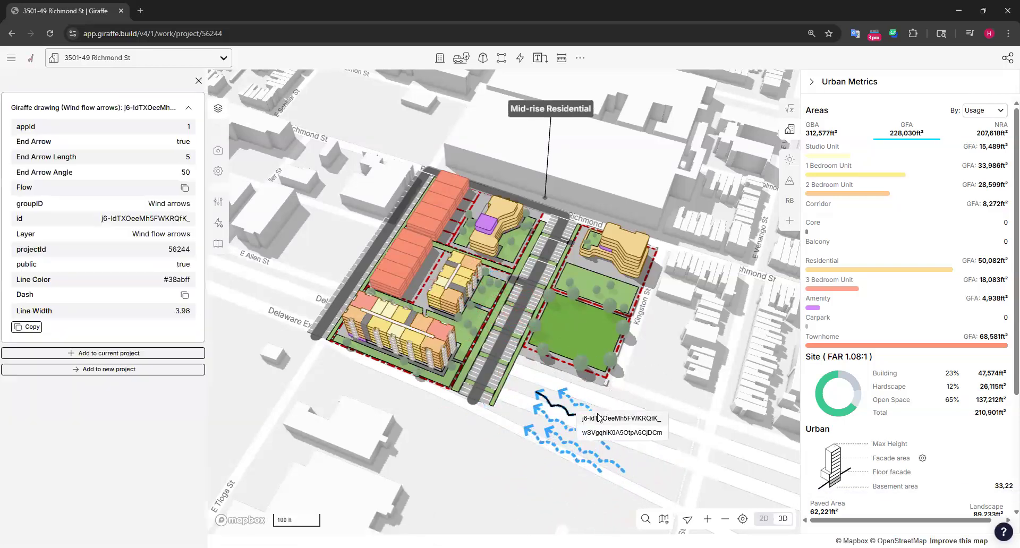
click(666, 393)
click(587, 408)
drag(588, 408, 575, 390)
click(682, 406)
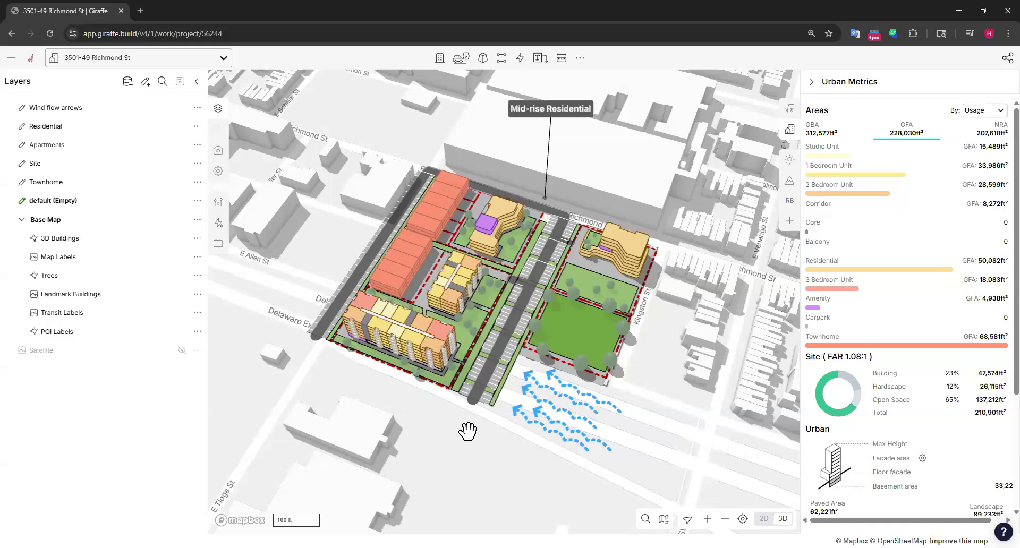
drag(638, 345, 619, 291)
right_drag(630, 357, 626, 374)
scroll(626, 374, down, 5)
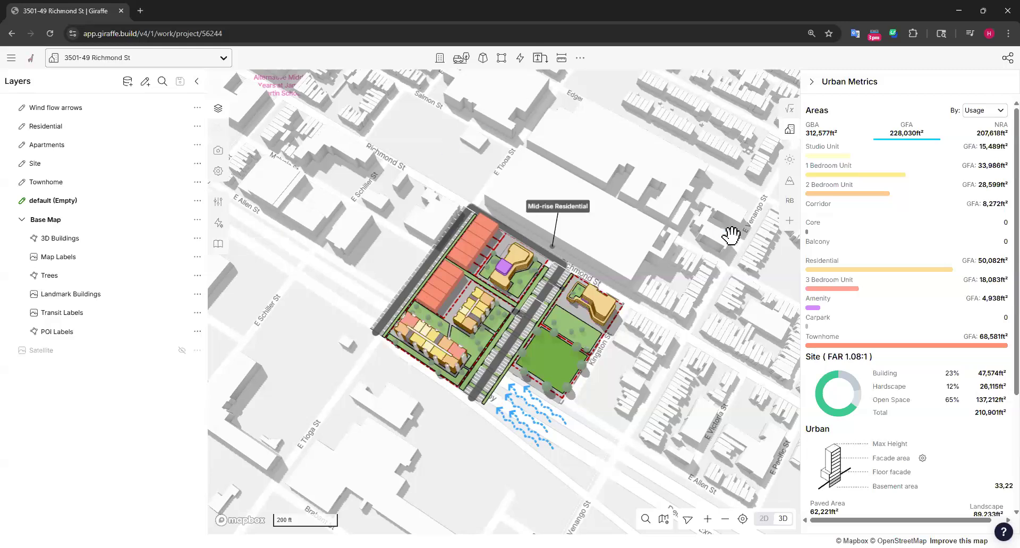
drag(656, 293, 603, 204)
right_drag(580, 342, 590, 324)
drag(668, 211, 697, 237)
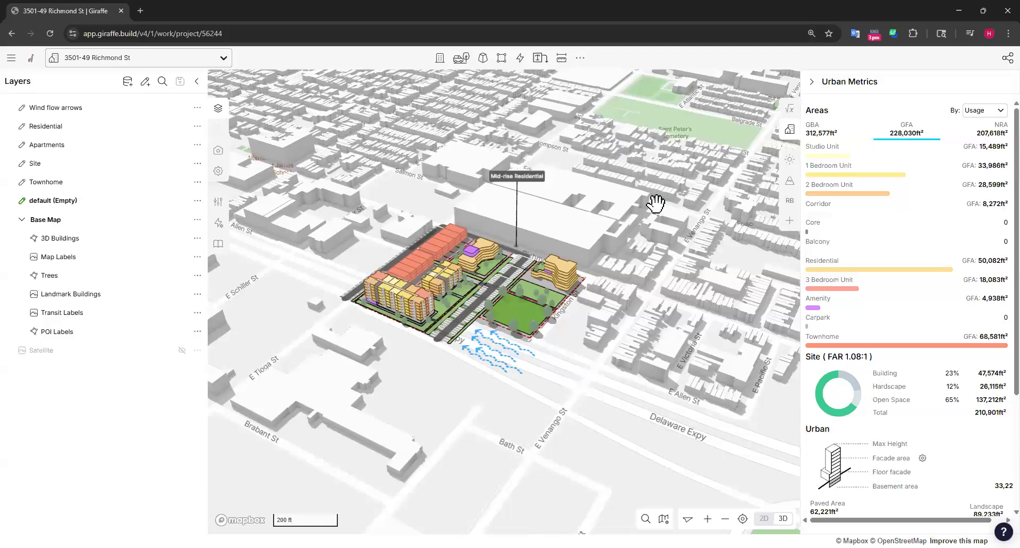
Open the Report Builder, widen it for a larger report page and collapse the layer list
click(792, 204)
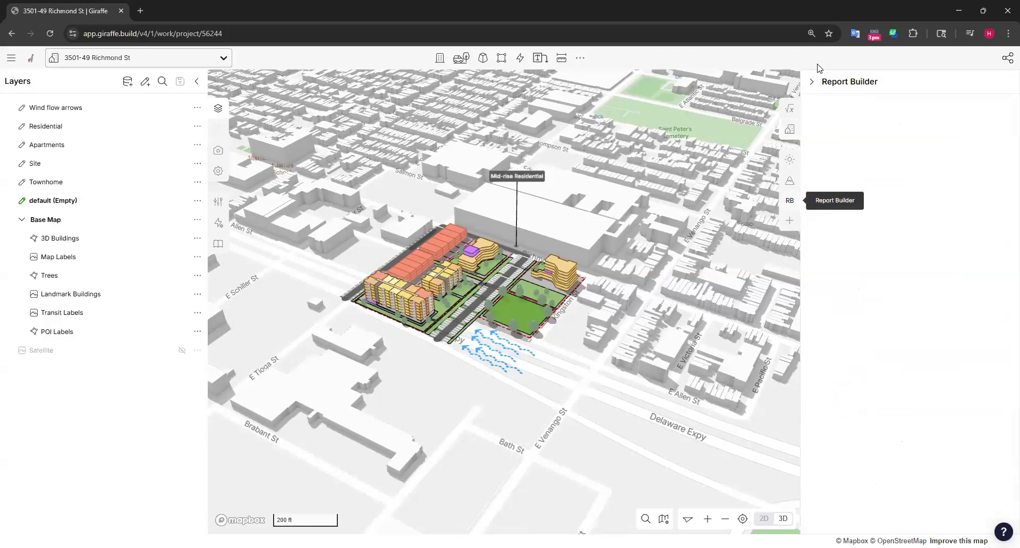
drag(800, 142, 673, 152)
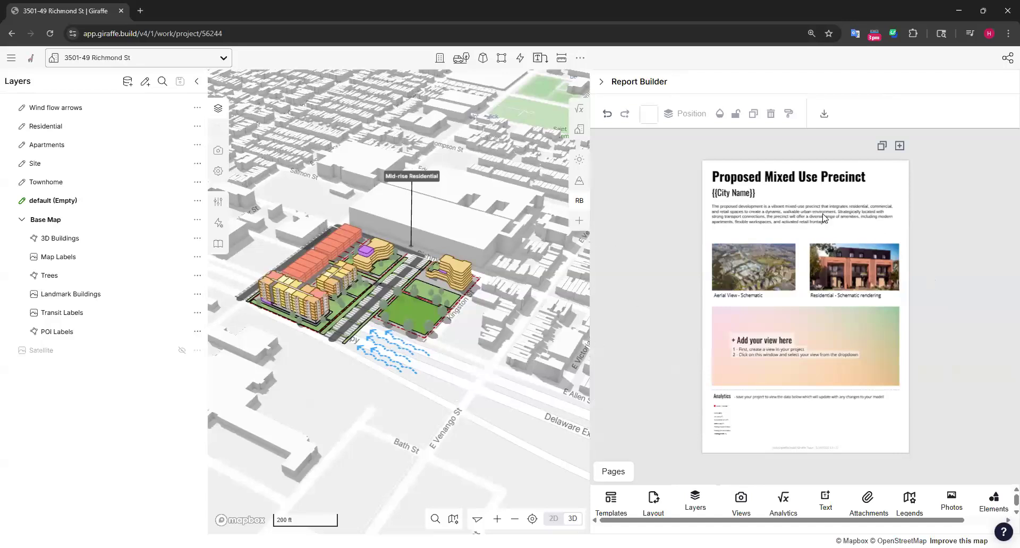
ctrl+scroll(825, 220, up, 3)
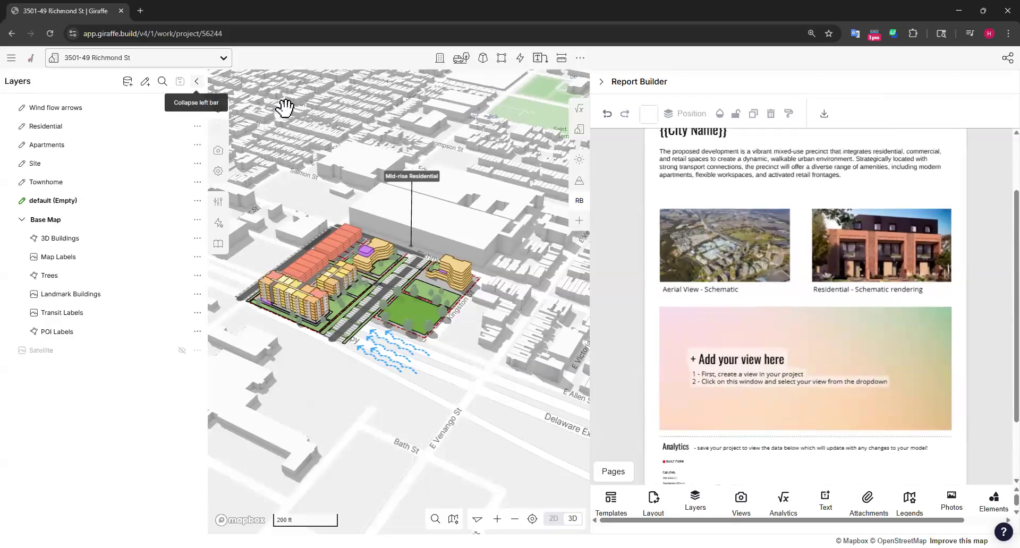
click(197, 80)
Enlarge the browser page to 150% and look through the Proposed Mixed Use Precinct report template
ctrl+scroll(713, 88, up, 3)
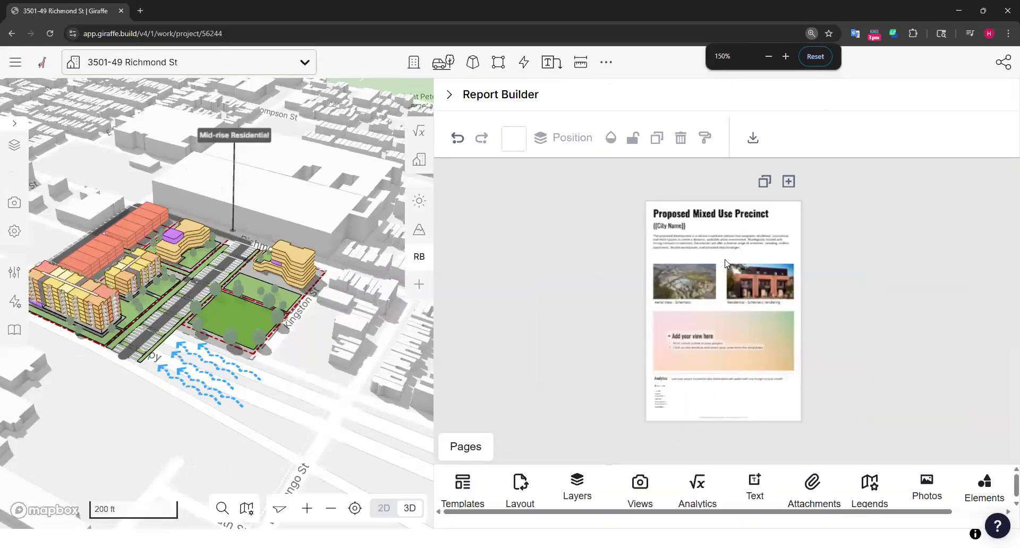
ctrl+scroll(724, 271, up, 2)
ctrl+scroll(720, 279, up, 2)
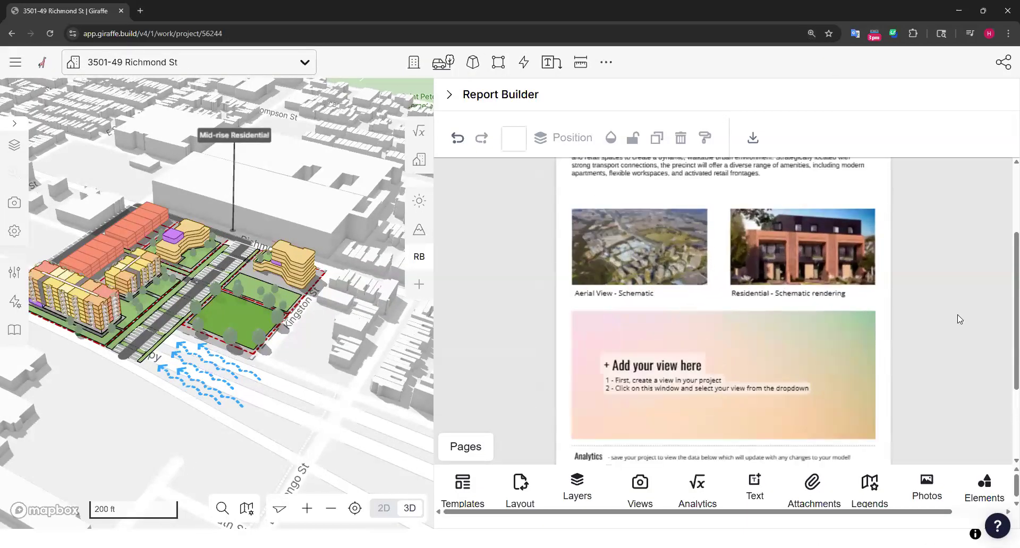
scroll(956, 318, up, 3)
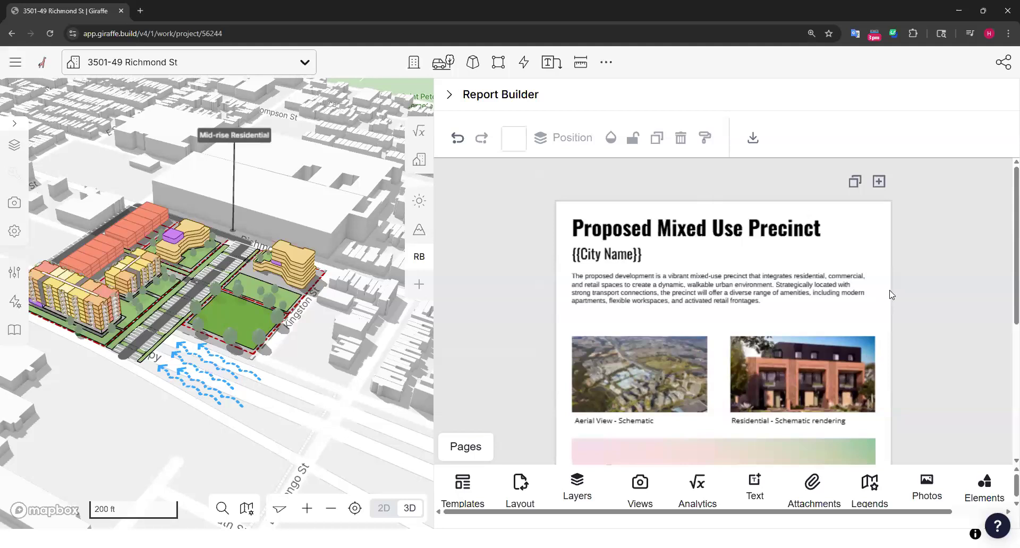
Reduce the browser page size and add a blank page after the Proposed Mixed Use Precinct page
scroll(892, 295, down, 5)
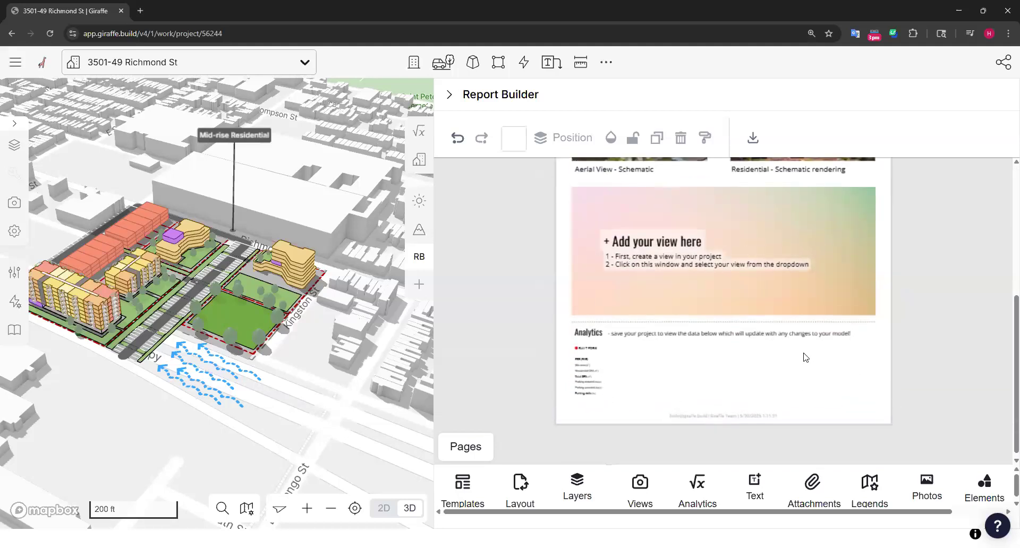
scroll(805, 357, up, 5)
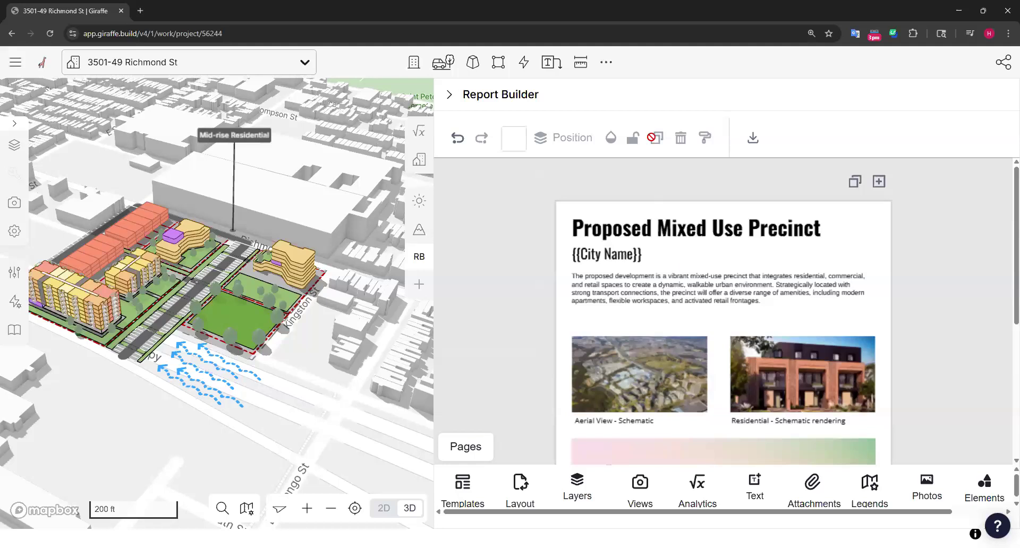
key(ctrl+minus)
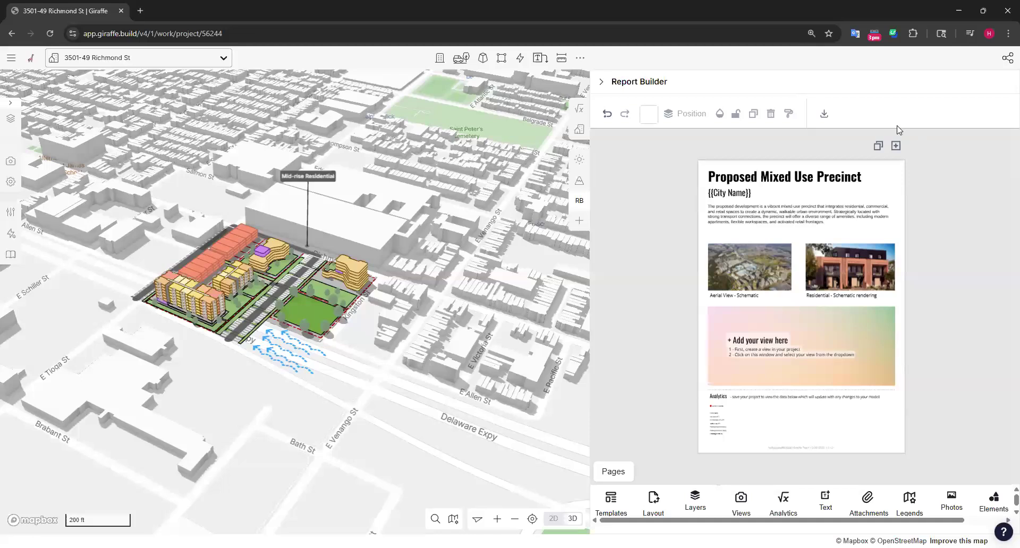
click(896, 146)
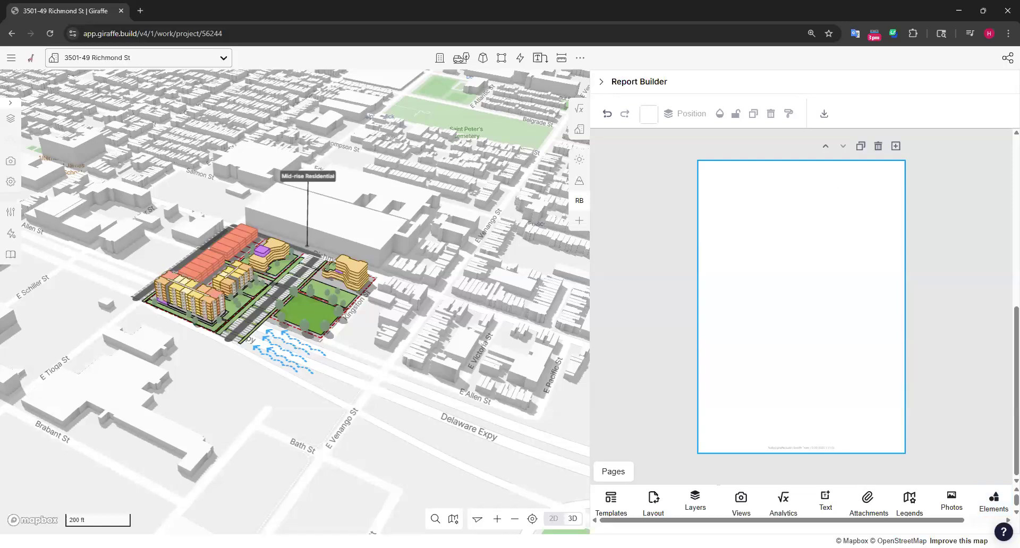
Add the "The Future Of Design MINIMALISIM" text design to the blank page and place it near the page's upper-left corner
click(826, 491)
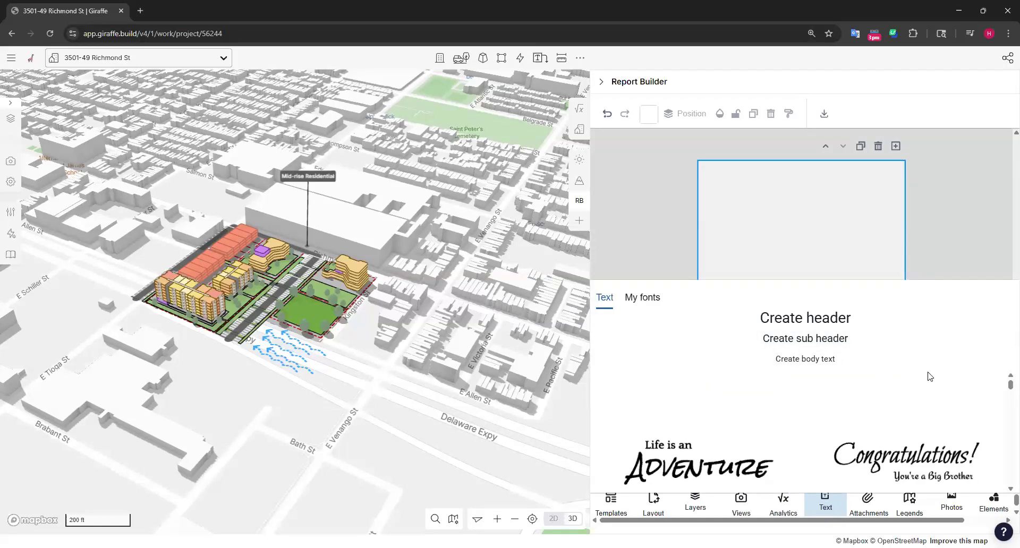
scroll(914, 404, down, 2)
scroll(706, 415, down, 2)
scroll(706, 414, down, 3)
scroll(883, 441, up, 1)
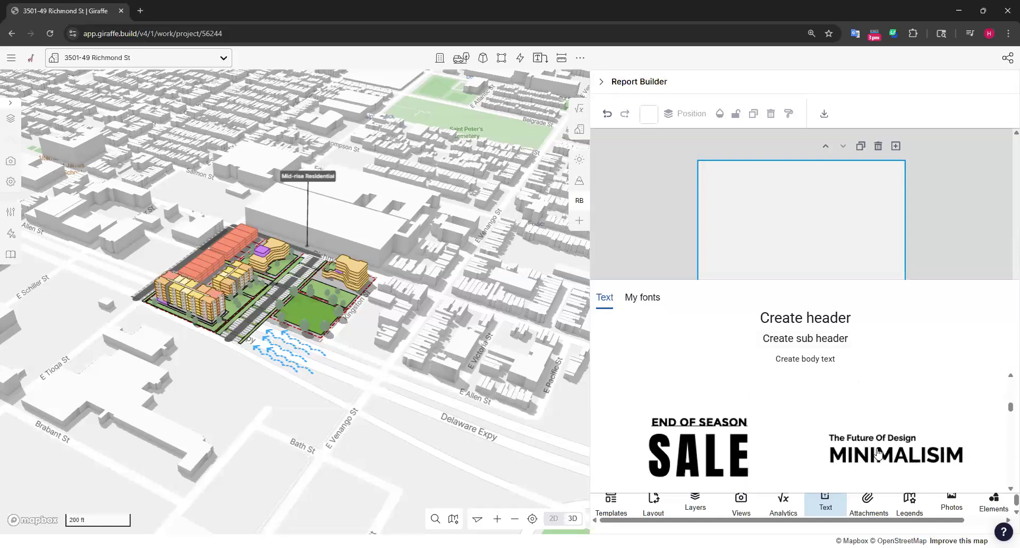
click(879, 447)
drag(816, 310, 778, 190)
click(823, 255)
Replace the large heading with "Report Title" and the small line above it with the site's street address
double_click(749, 192)
text(R)
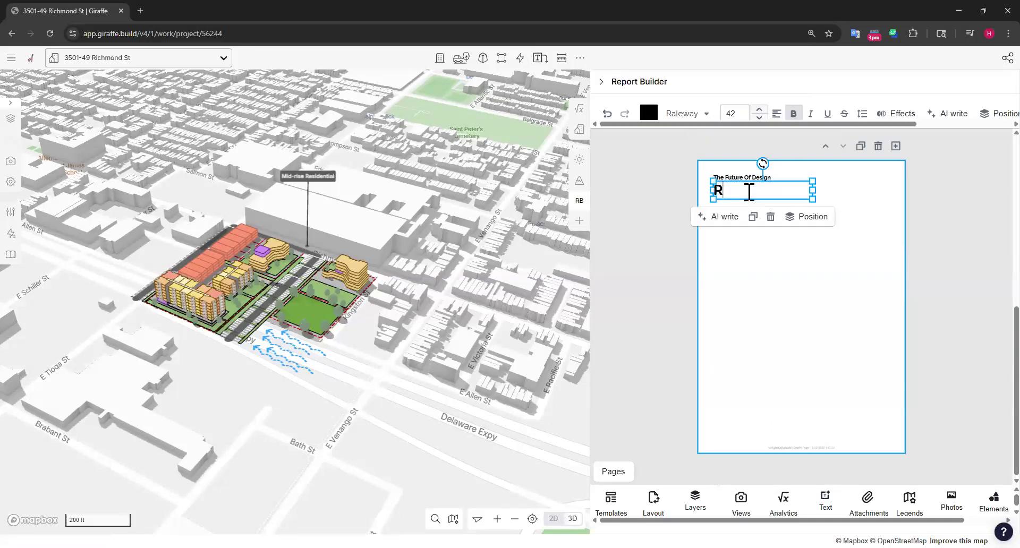
text(eport Title)
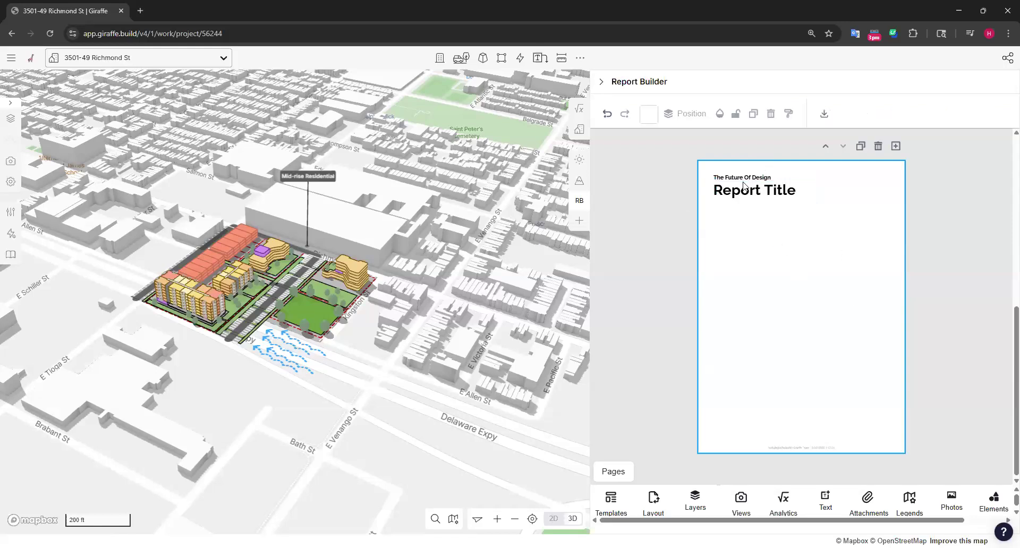
click(752, 177)
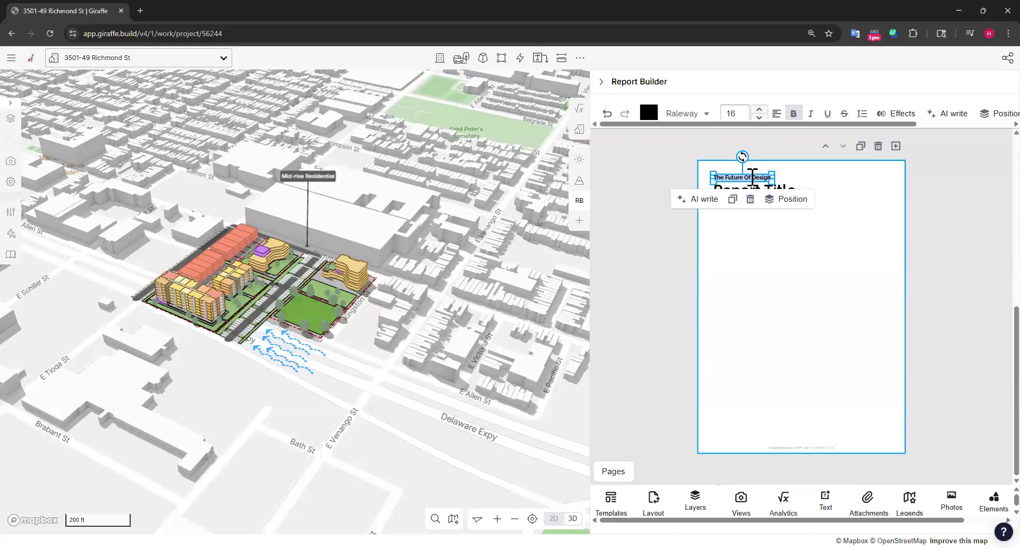
text(3)
click(796, 232)
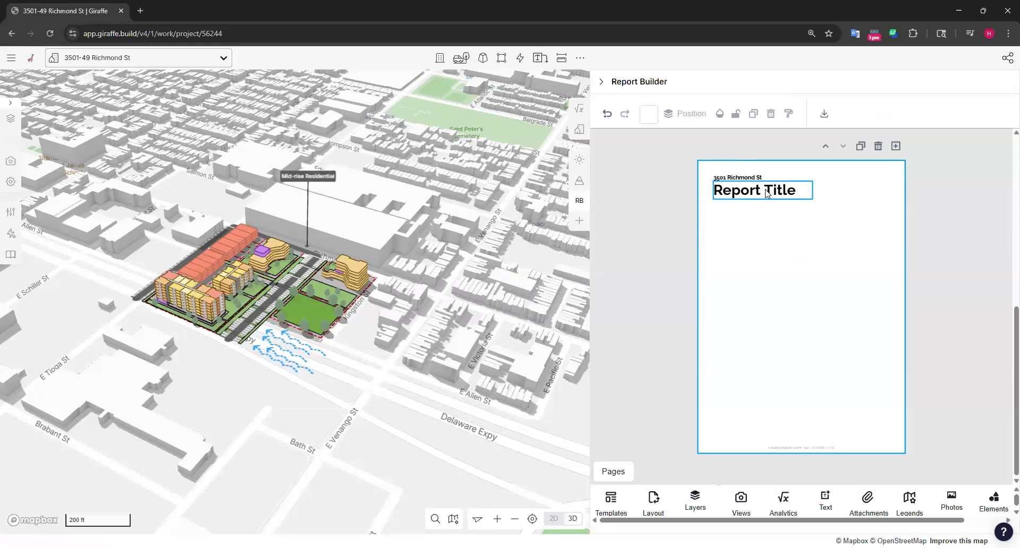
click(741, 196)
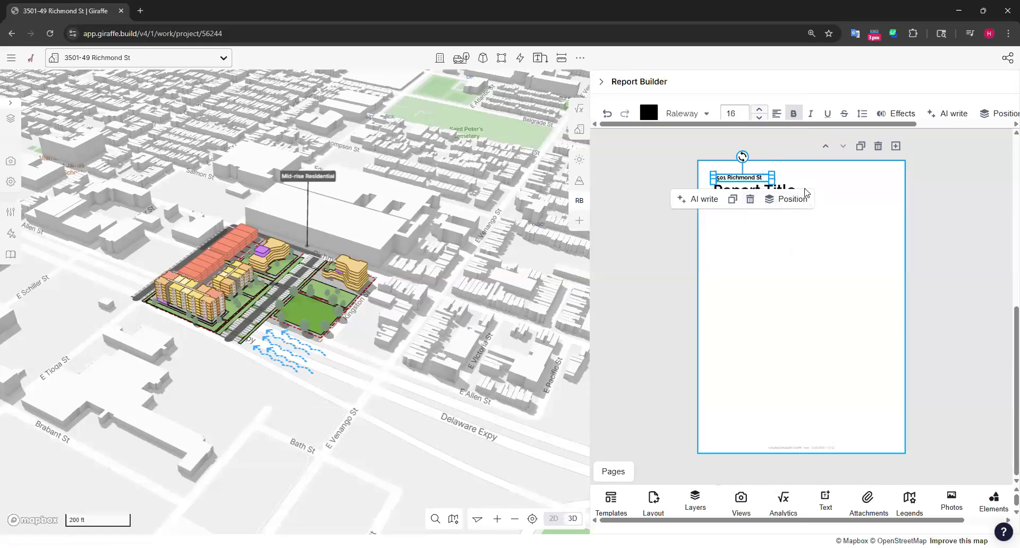
mouse_move(746, 182)
mouse_down()
mouse_move(909, 247)
mouse_move(804, 226)
mouse_move(791, 296)
mouse_move(777, 222)
mouse_move(755, 182)
mouse_move(742, 180)
mouse_up()
click(742, 180)
click(822, 172)
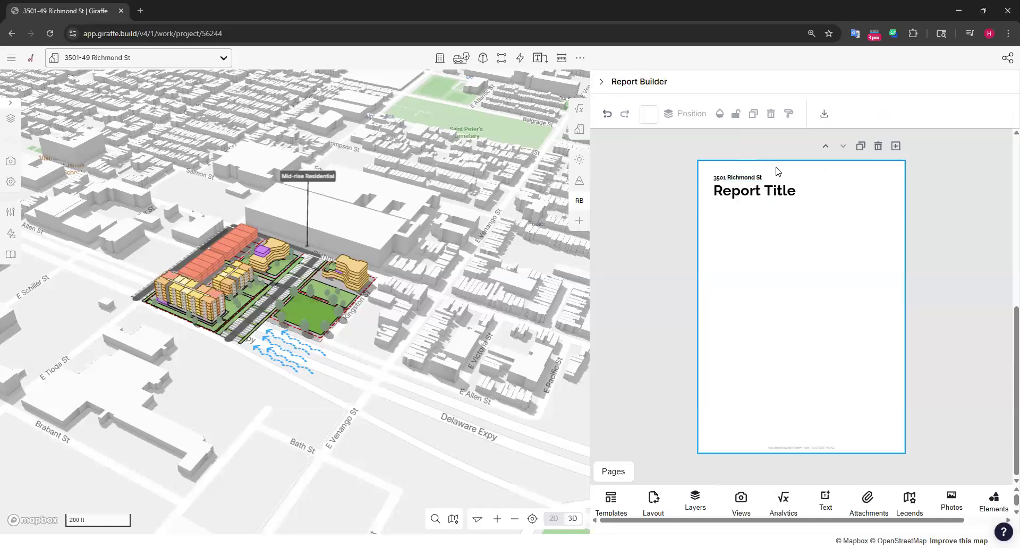
Change the font of the Report Title heading to Dancing Script
click(754, 190)
click(691, 113)
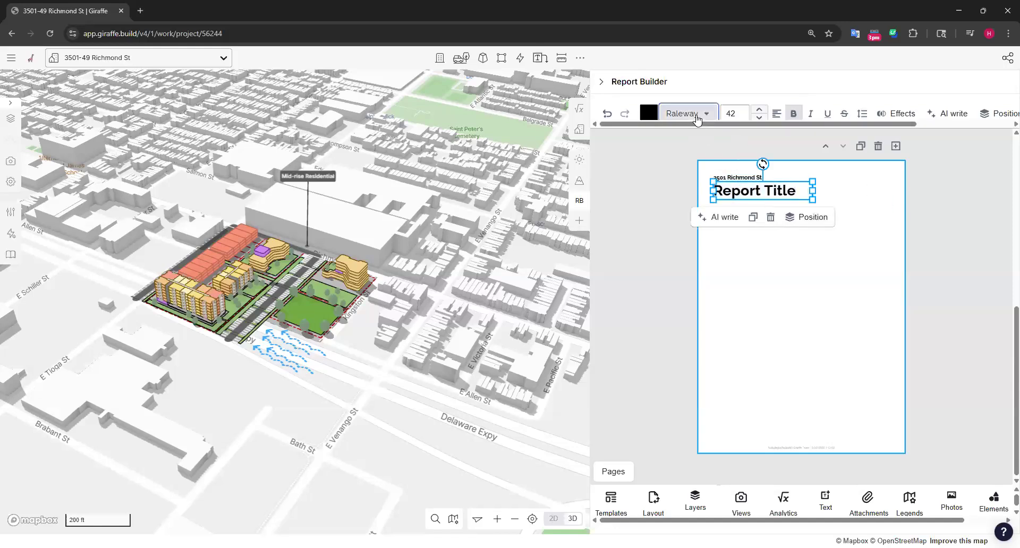
scroll(690, 172, down, 3)
scroll(689, 173, down, 10)
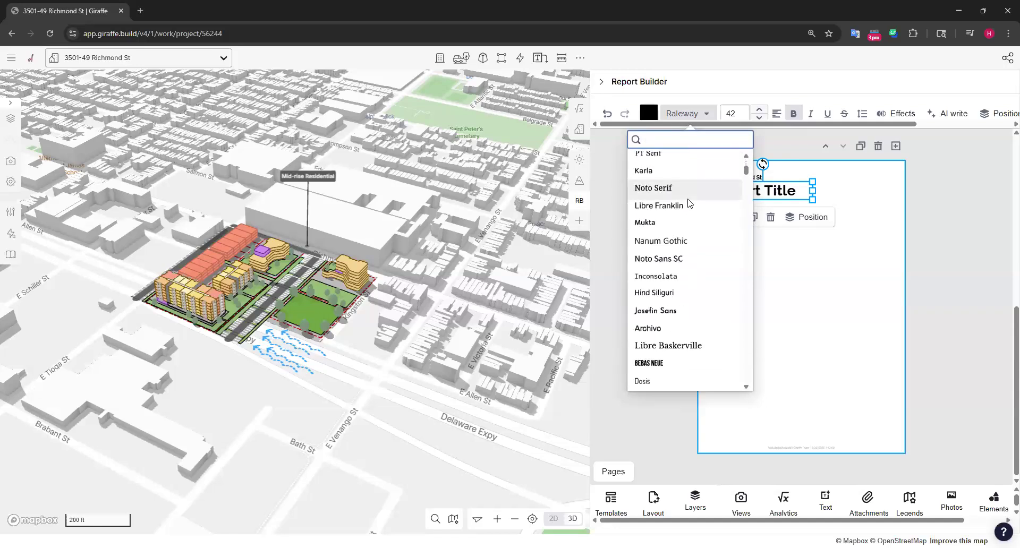
scroll(700, 315, down, 5)
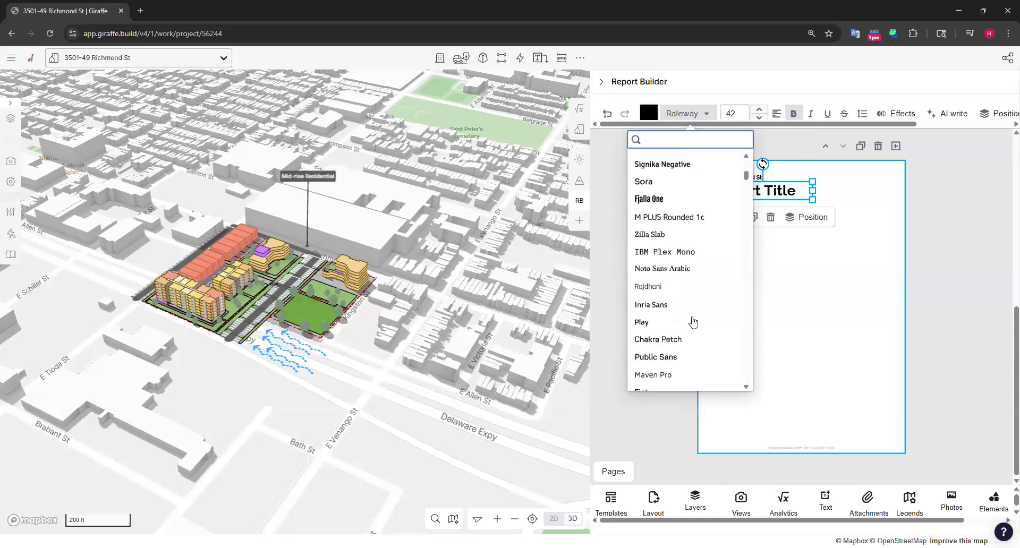
scroll(680, 324, up, 15)
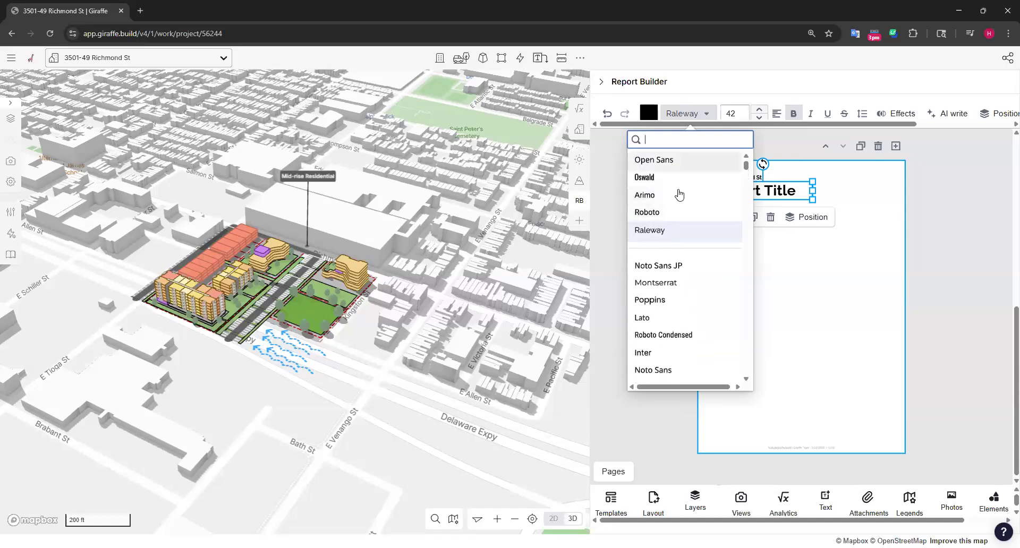
scroll(685, 219, down, 6)
scroll(691, 218, down, 8)
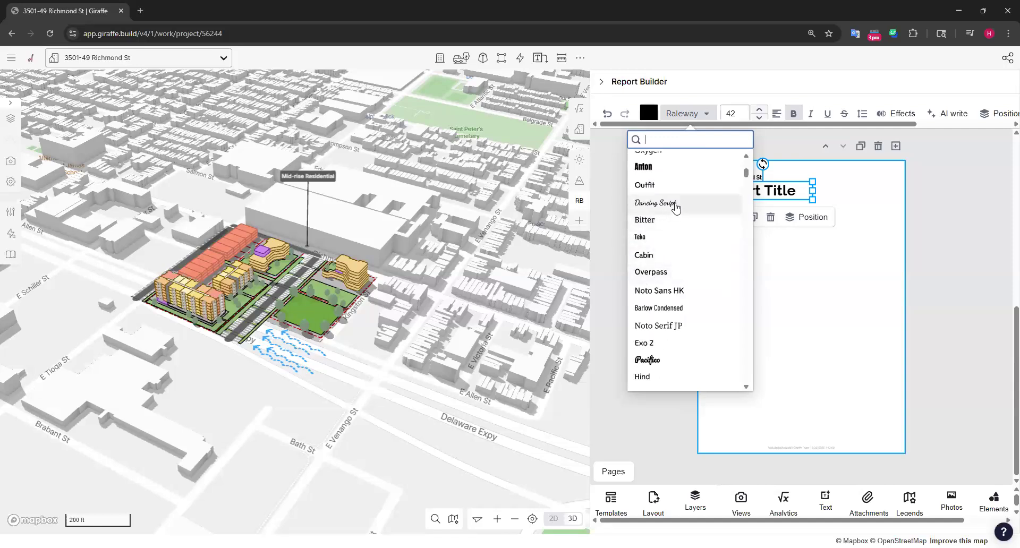
click(670, 205)
Enlarge and reposition the Report Title heading, and shift the street address line just above it
drag(811, 199, 775, 187)
click(949, 186)
click(767, 183)
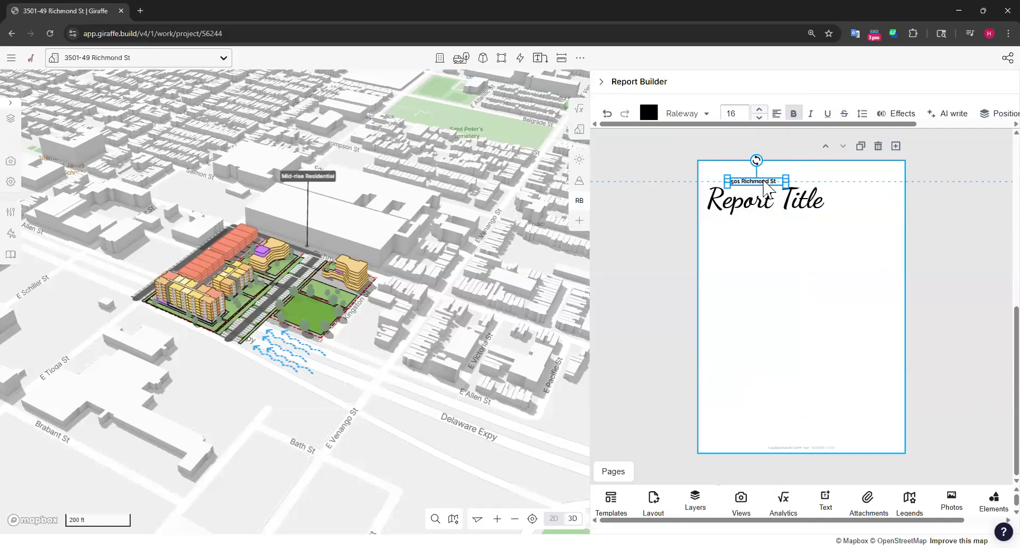
click(881, 319)
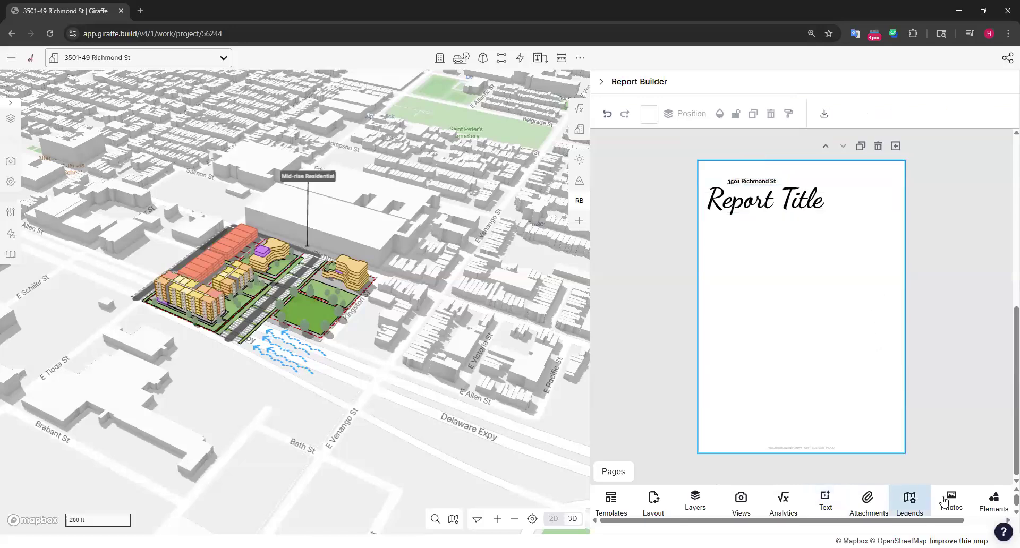
Try to add the Costs, Income and Feasibility analytics to the page, with Income moved above Feasibility
drag(700, 520, 631, 522)
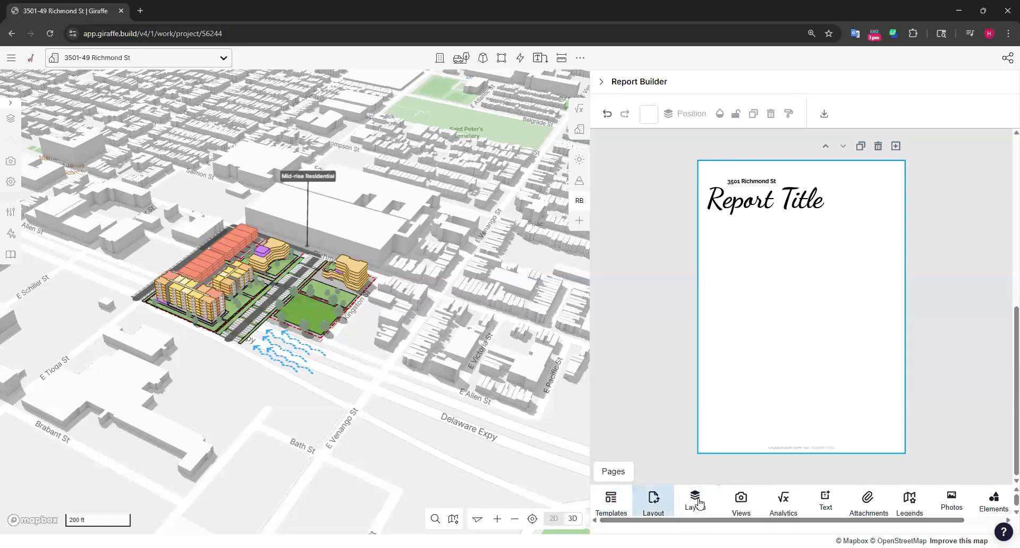
click(785, 502)
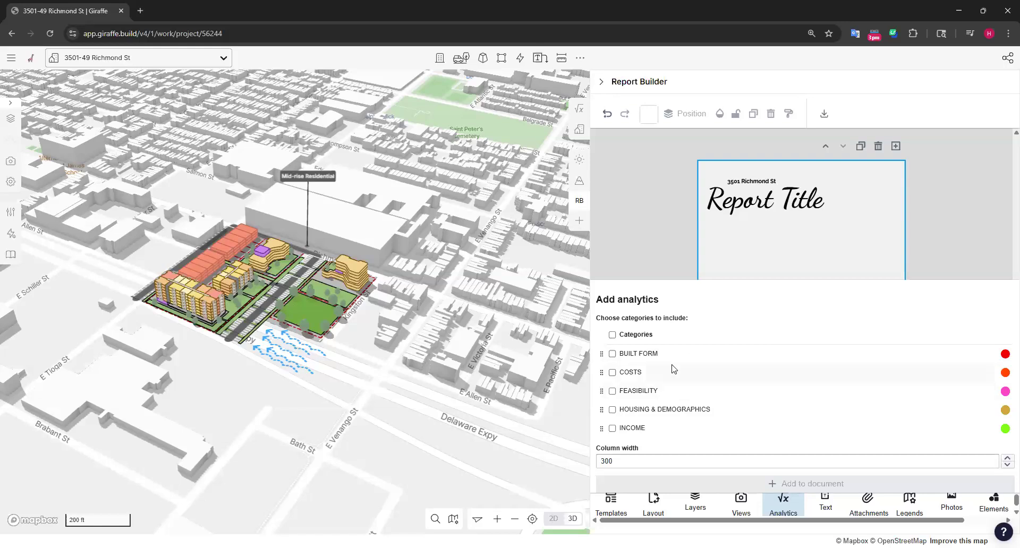
click(612, 374)
click(613, 429)
click(613, 392)
drag(601, 428, 602, 385)
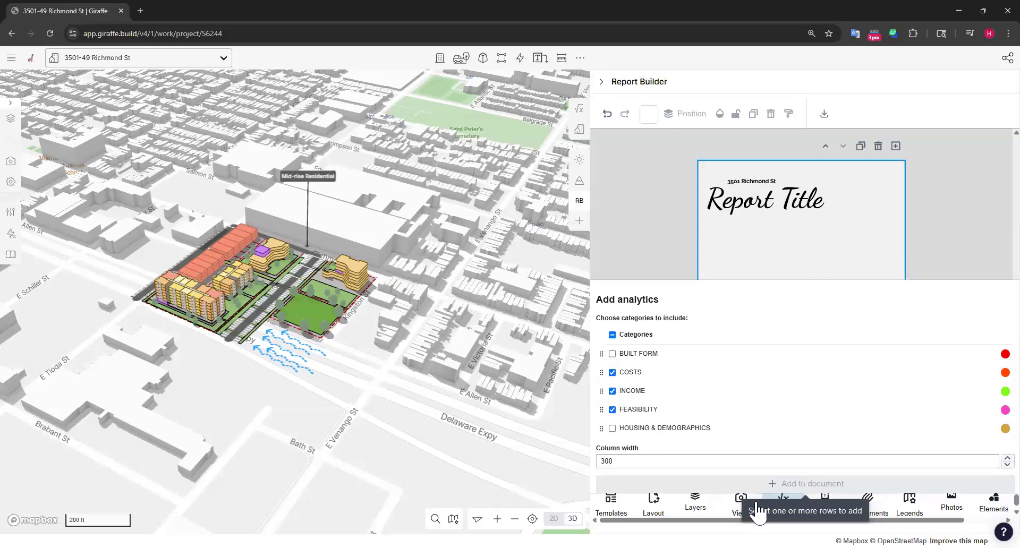
click(611, 335)
click(611, 335)
click(613, 373)
click(612, 392)
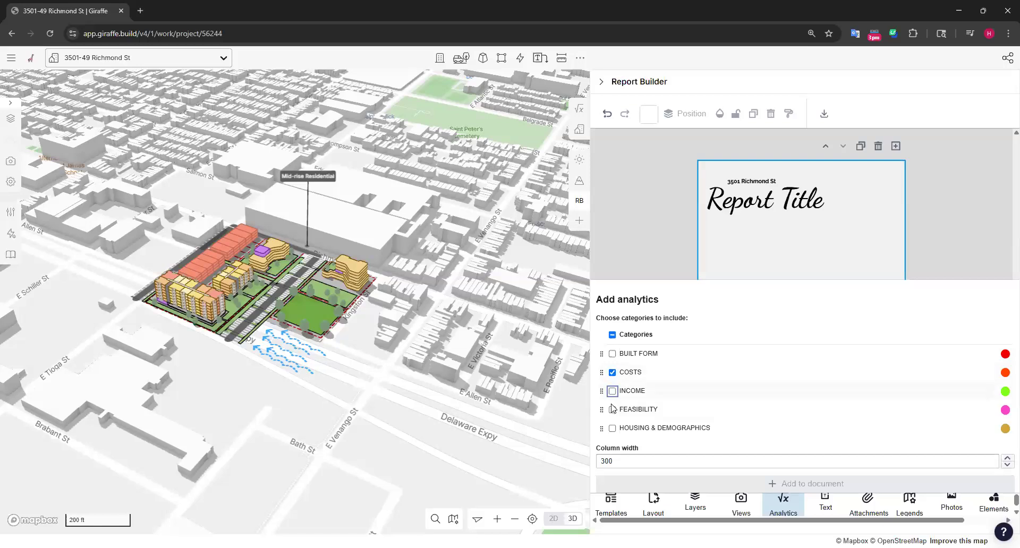
click(788, 481)
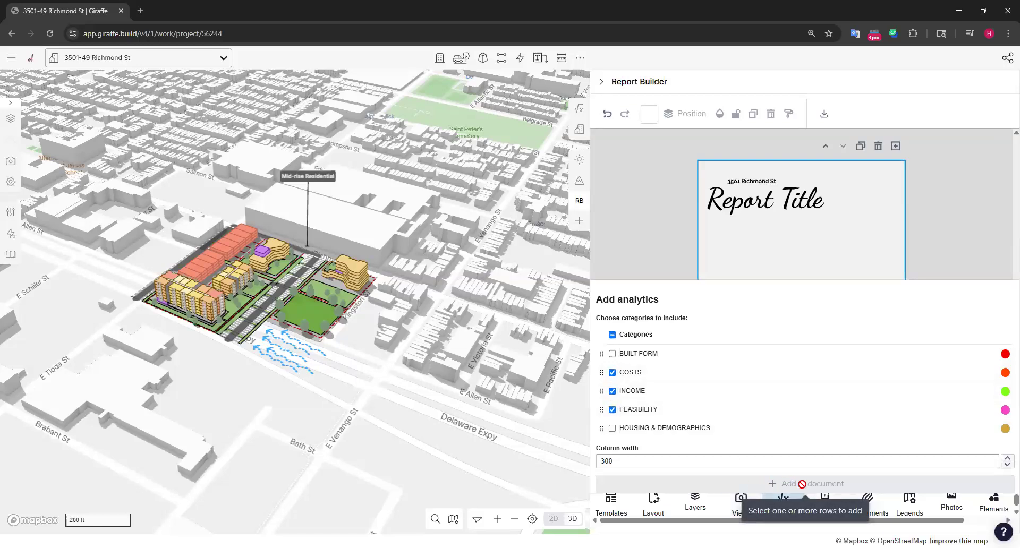
Reduce the browser page to 80% and add the Costs, Income and Feasibility analytics, in that order, with all columns to the report page
key(ctrl+minus)
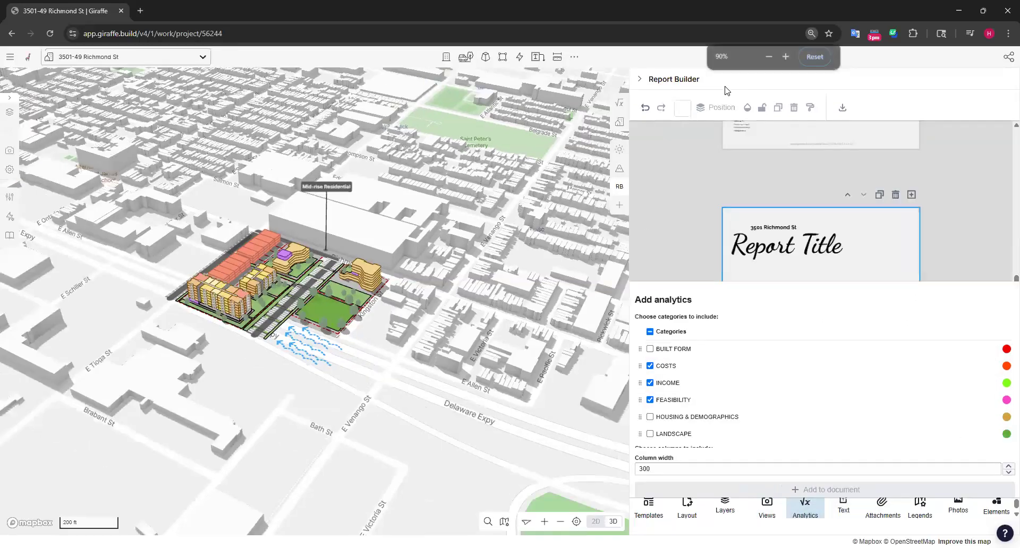
key(ctrl+minus)
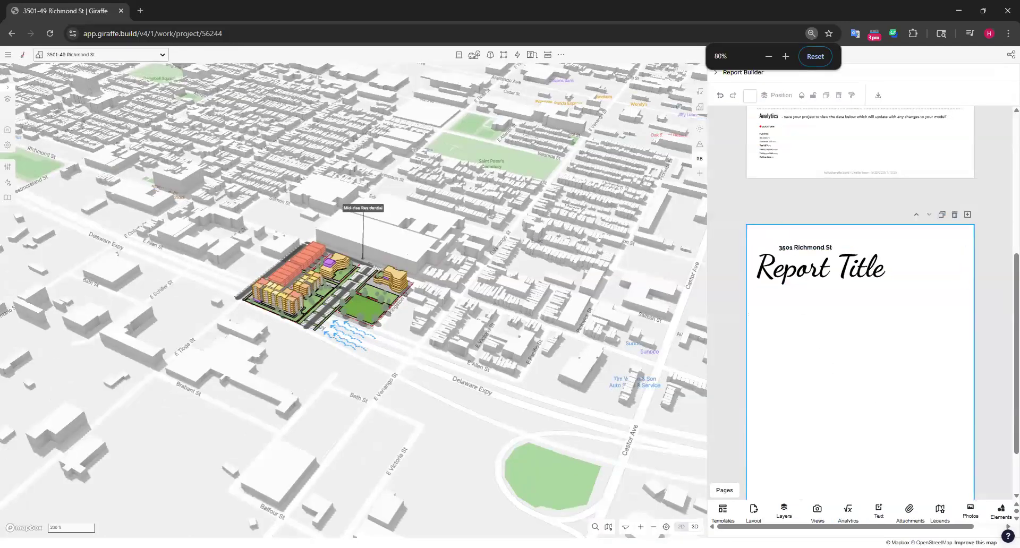
click(846, 513)
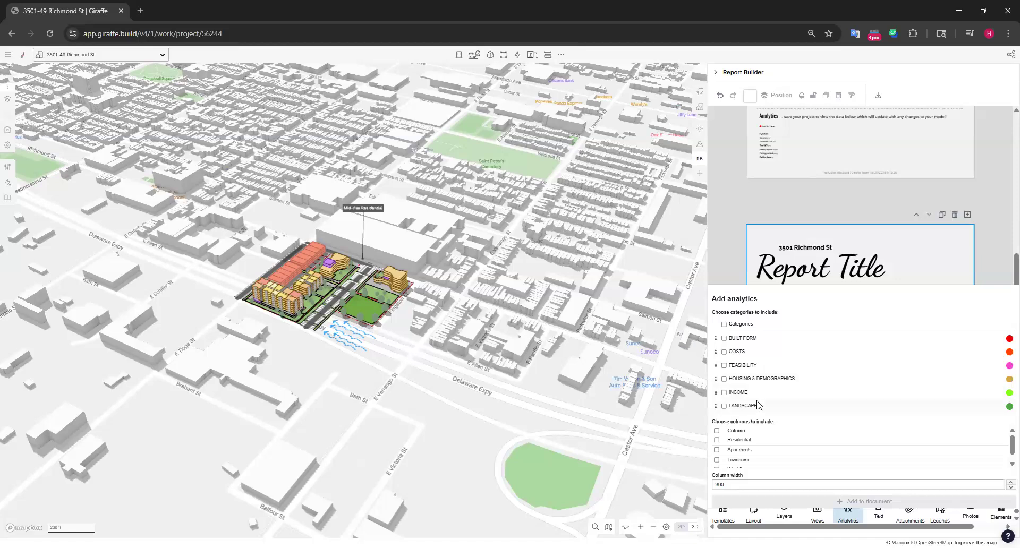
click(724, 352)
click(724, 366)
click(723, 393)
drag(715, 393, 716, 367)
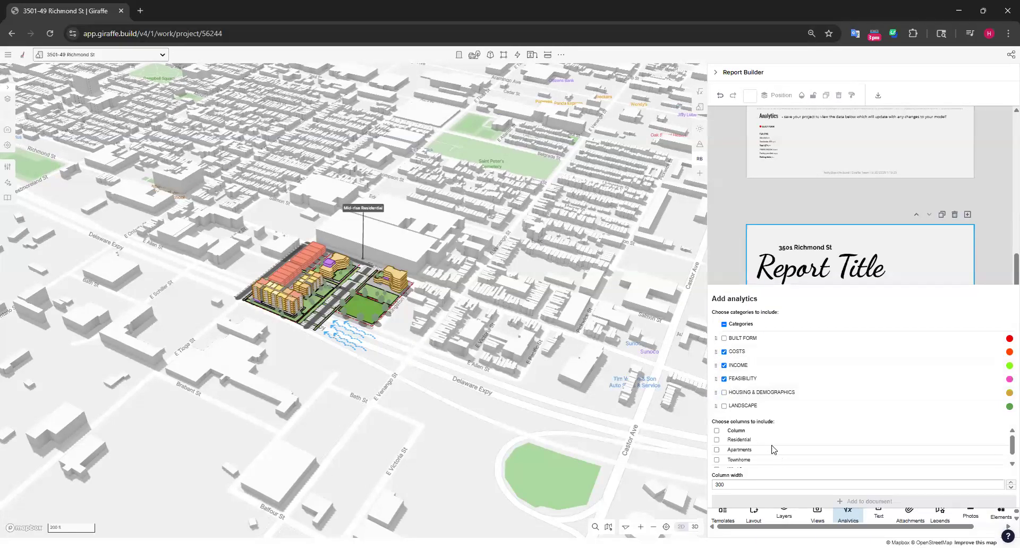
click(717, 431)
click(883, 502)
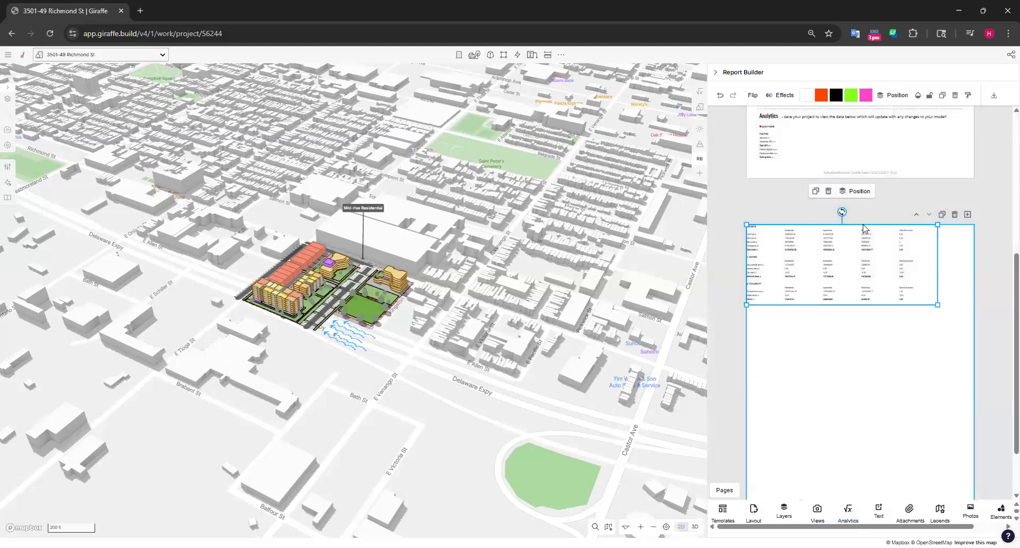
Widen the Report Builder over most of the map and place the analytics table beneath the report title
ctrl+scroll(874, 377, up, 6)
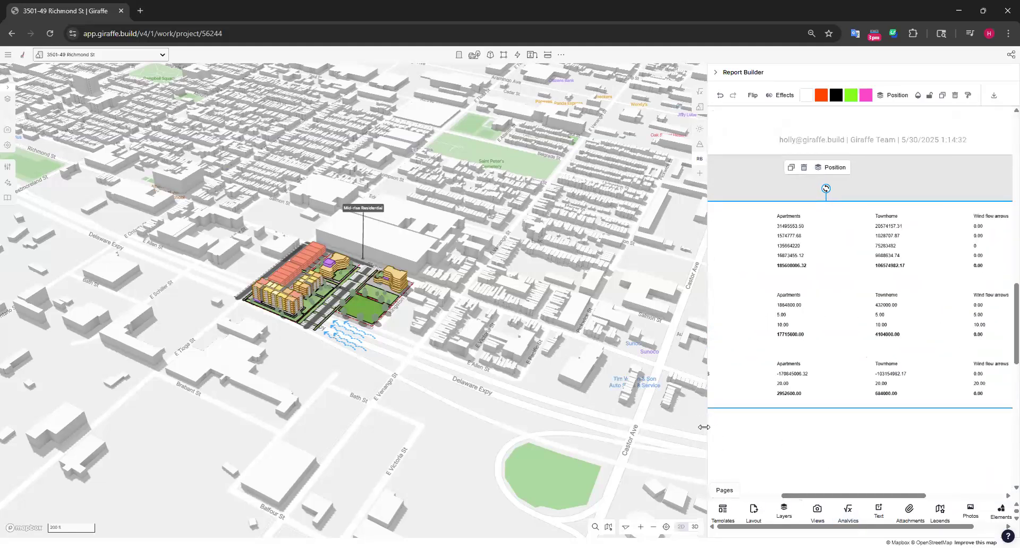
drag(707, 430, 227, 424)
ctrl+scroll(615, 162, up, 5)
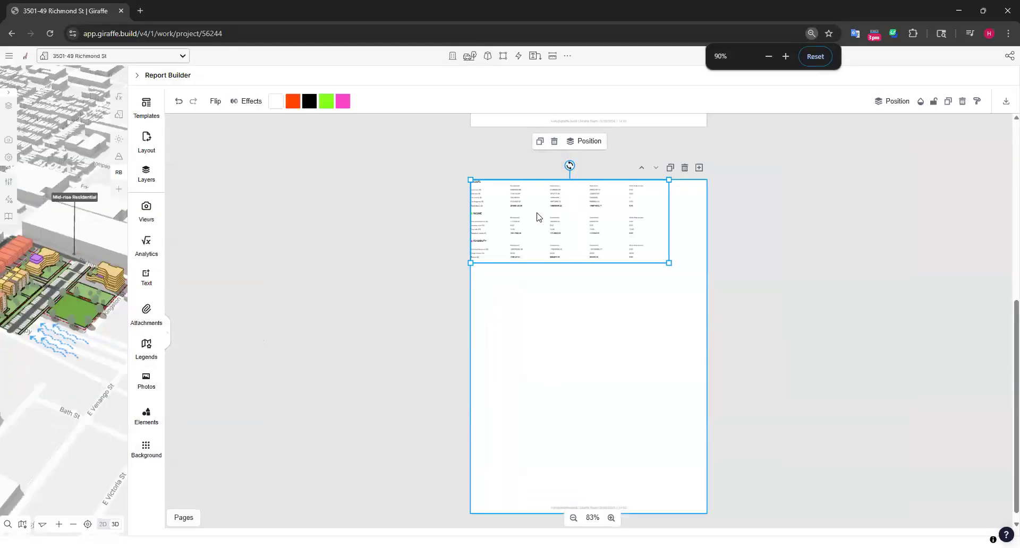
ctrl+scroll(544, 219, up, 5)
scroll(612, 314, up, 2)
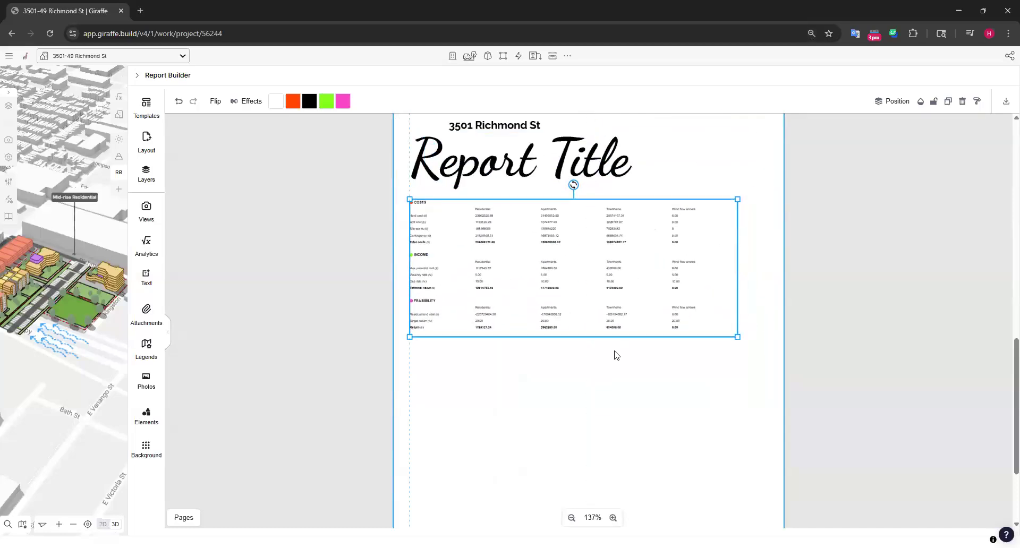
ctrl+scroll(466, 277, up, 4)
mouse_move(434, 304)
mouse_down()
mouse_move(455, 281)
mouse_move(431, 314)
mouse_up()
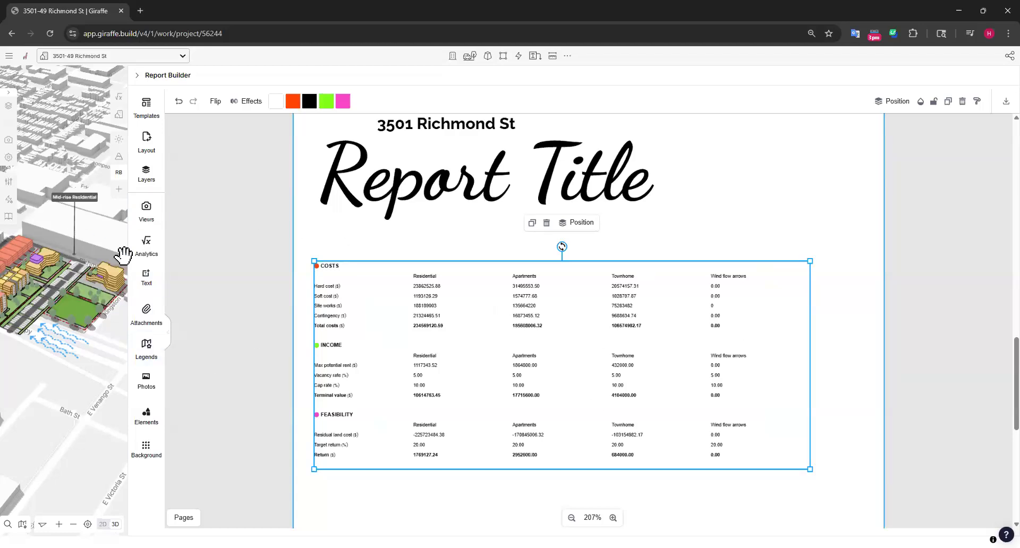
drag(498, 353, 506, 334)
Stretch the sports field toward the expressway to about 384.7 ft by 165.6 ft, and select the residential building beside it
click(64, 314)
drag(58, 314, 20, 355)
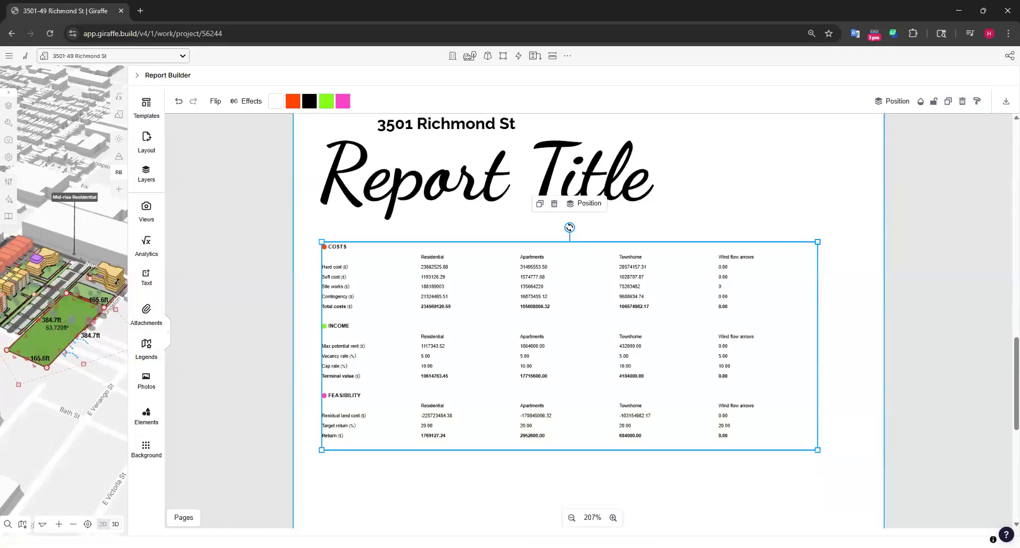
click(111, 278)
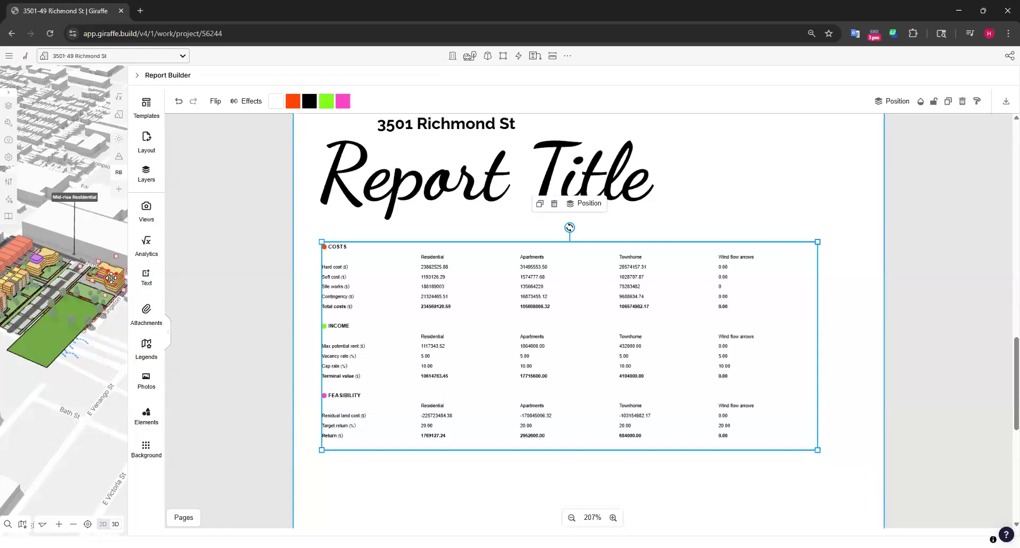
Add several floors to the selected residential building beside the sports field to update the live report analytics
key(Up)
key(Up)
key(Up)
key(Up)
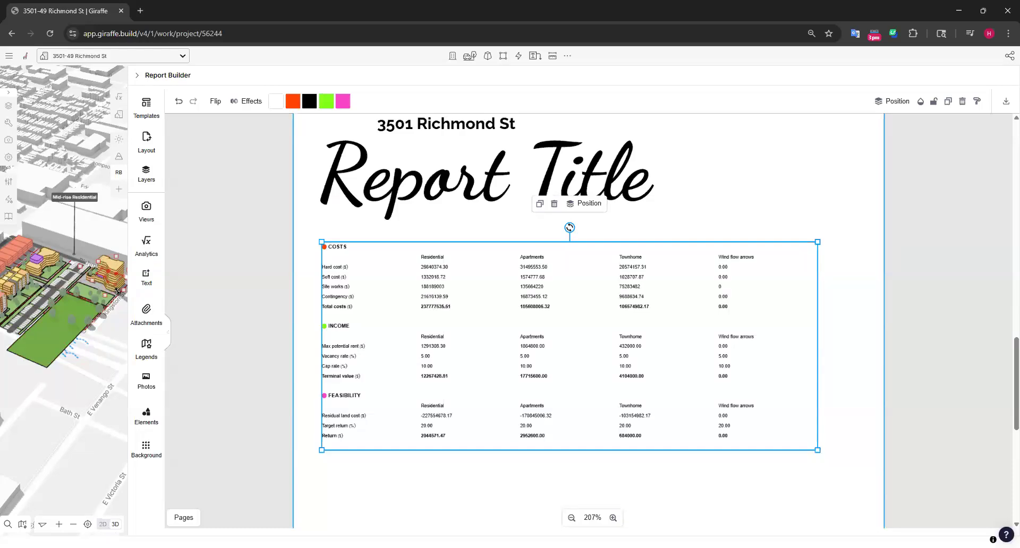
key(Up)
key(Up)
key(Up)
key(Up)
key(Up)
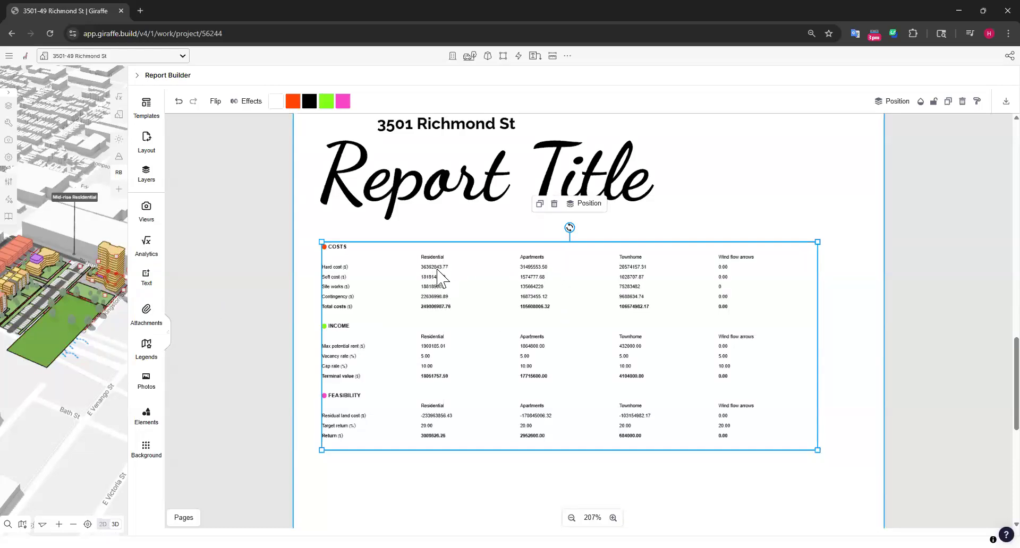
key(Up)
key(Up)
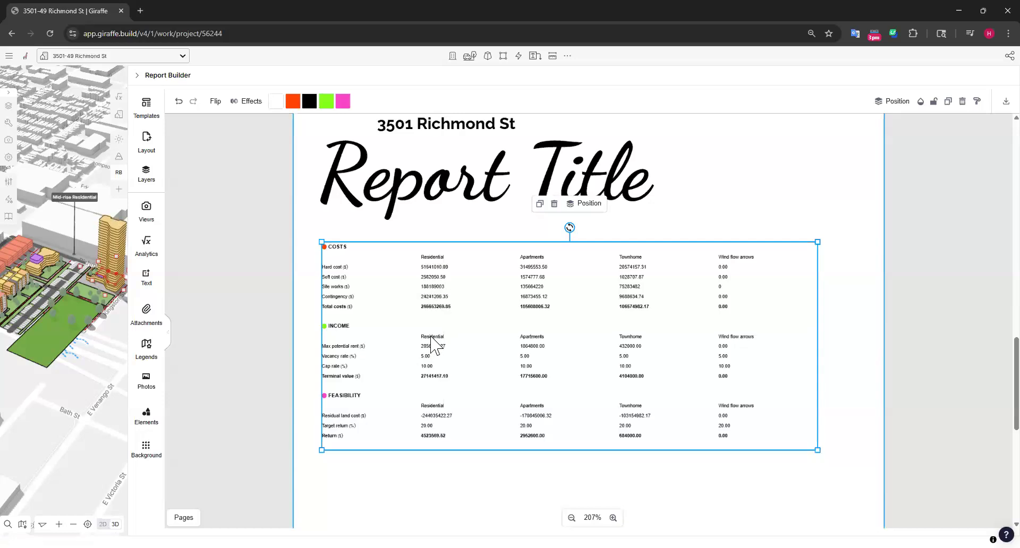
Remove several floors from the tall residential building beside the sports field, keeping it selected
key(Down)
key(Down)
key(Down)
key(Down)
key(Down)
key(Down)
key(Down)
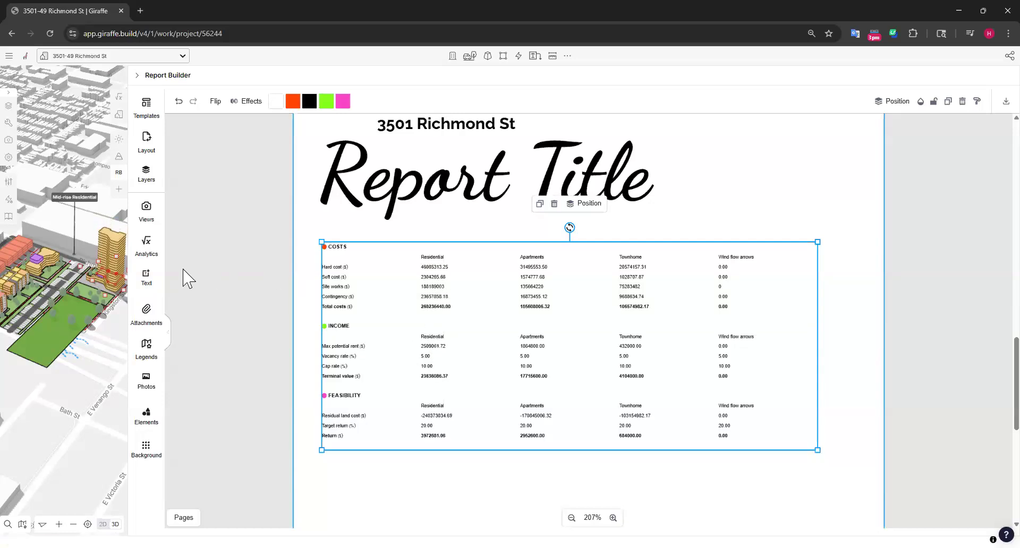
key(Down)
key(Down)
key(Down)
key(Down)
key(Down)
key(Down)
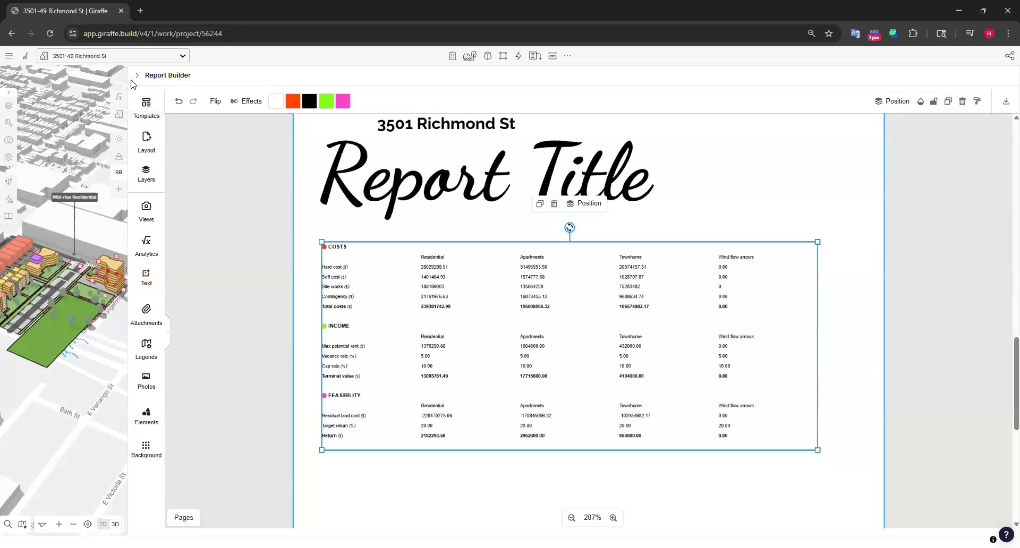
Narrow the Report Builder to uncover more of the map and turn the map to a 2D top-down view of the site
drag(160, 82, 416, 269)
drag(291, 166, 320, 159)
scroll(189, 270, up, 4)
drag(197, 340, 166, 401)
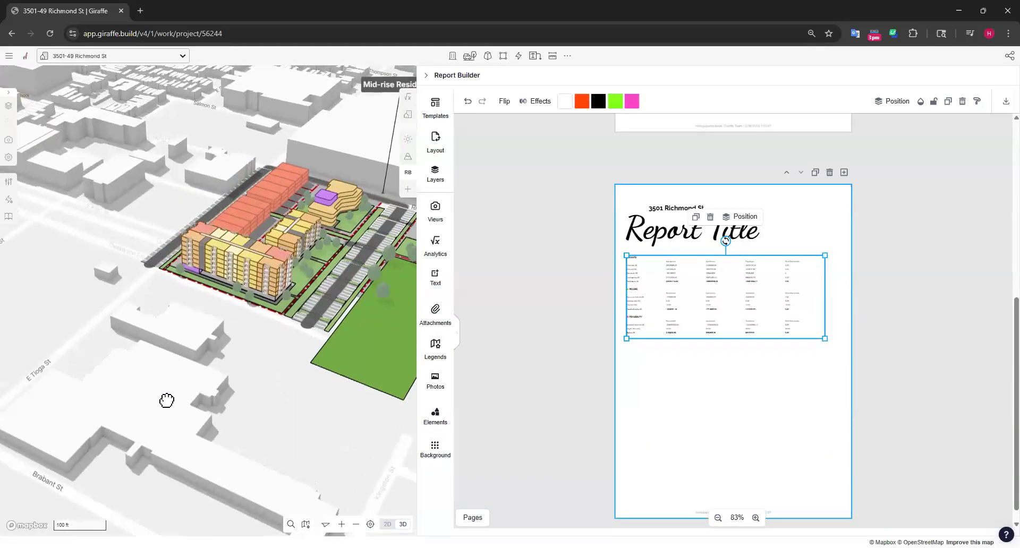
right_drag(167, 401, 330, 431)
drag(359, 408, 365, 417)
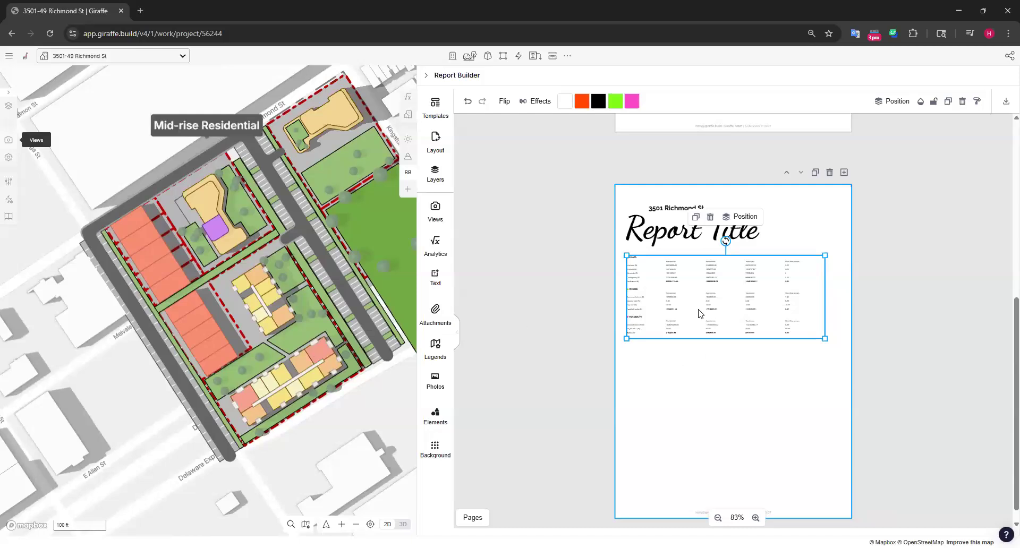
Deselect the analytics table on the report page and open the project's Views beside a wider map
click(898, 324)
scroll(895, 319, down, 1)
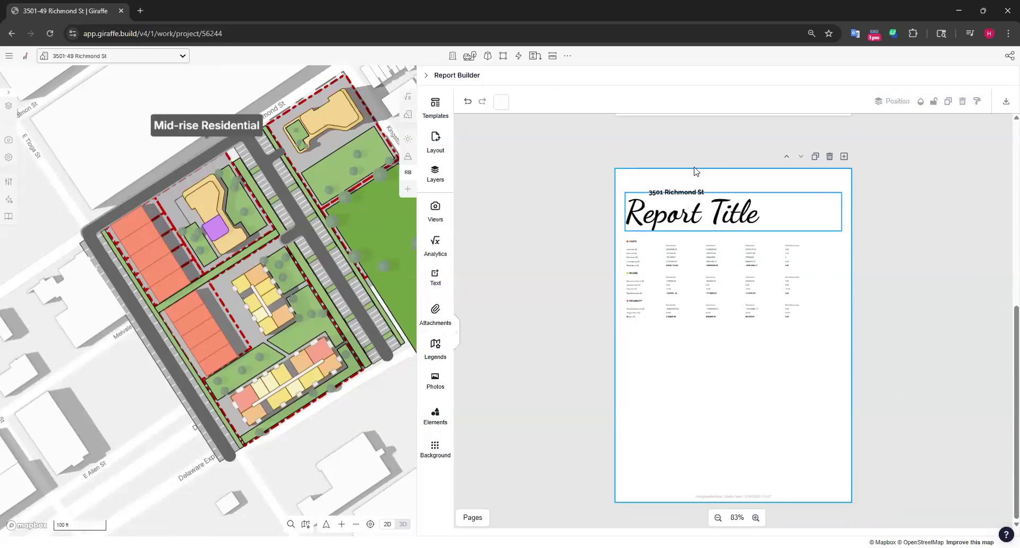
click(9, 140)
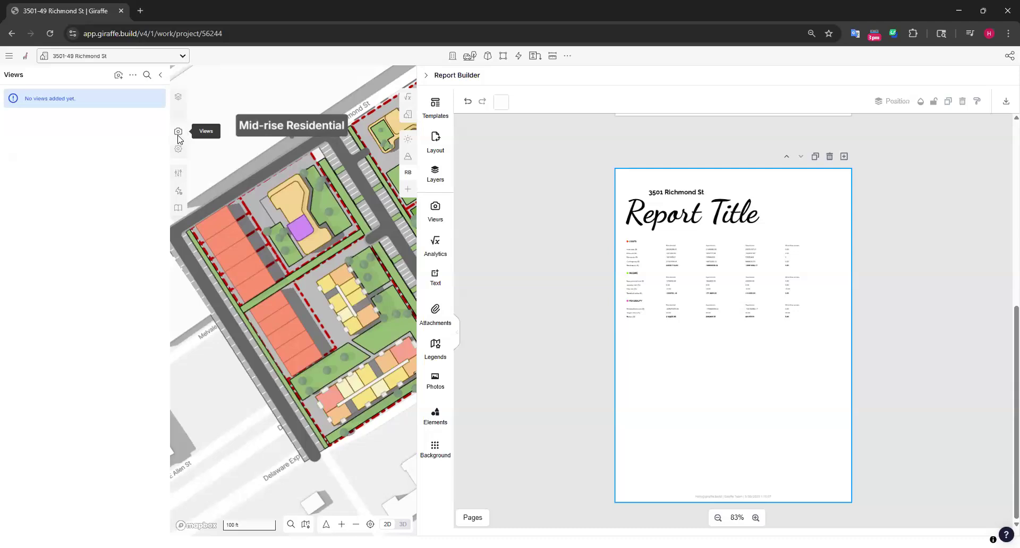
click(118, 75)
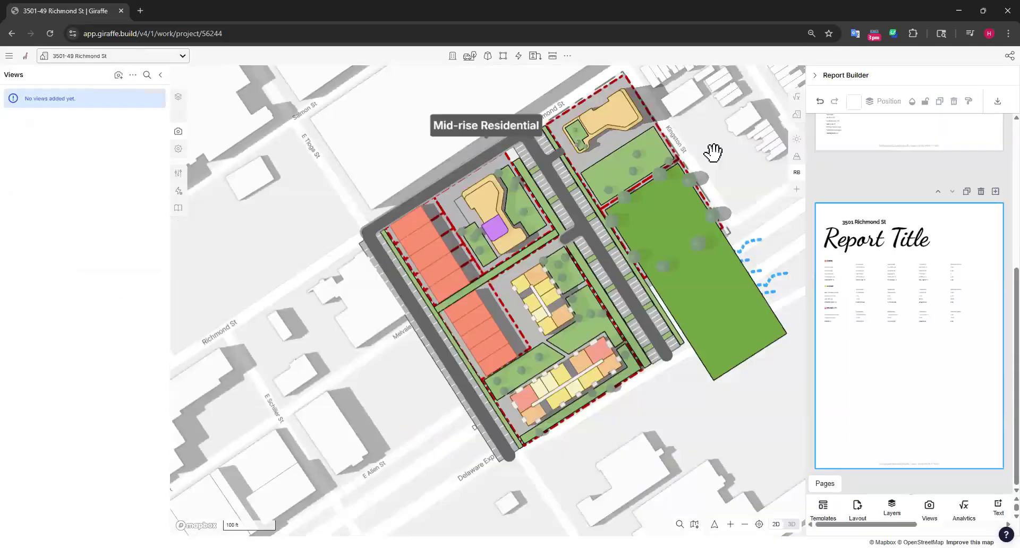
drag(712, 153, 605, 184)
scroll(537, 202, down, 4)
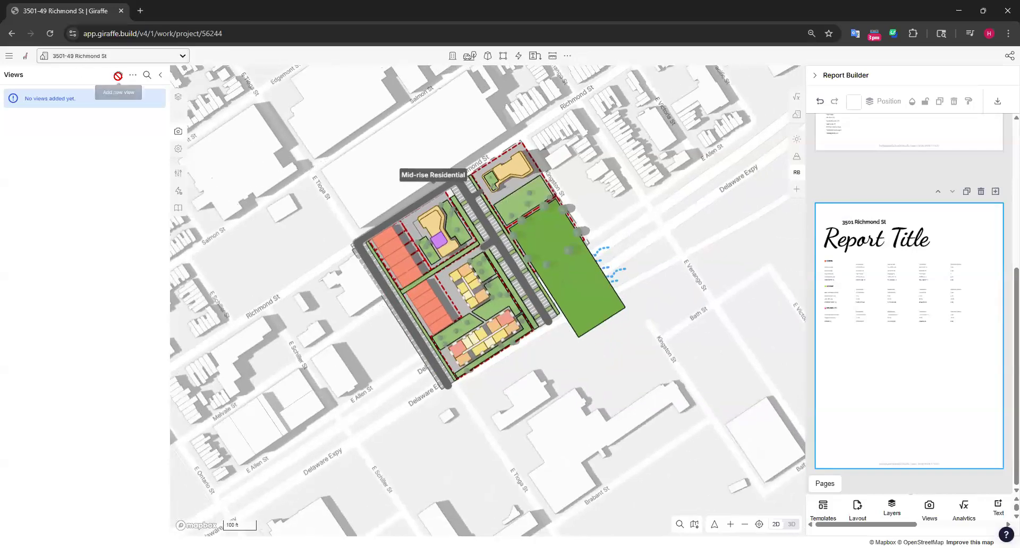
click(118, 75)
drag(645, 251, 675, 268)
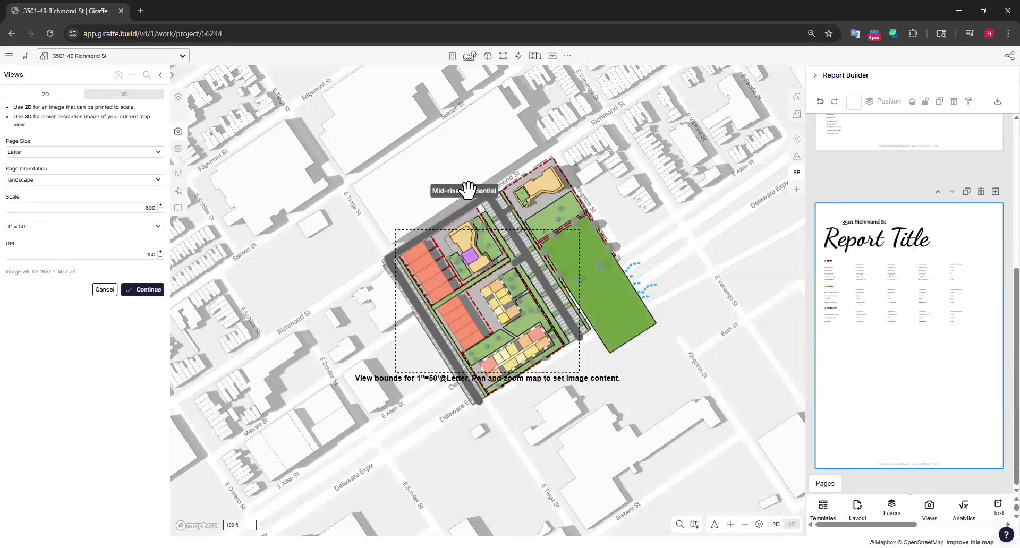
click(105, 289)
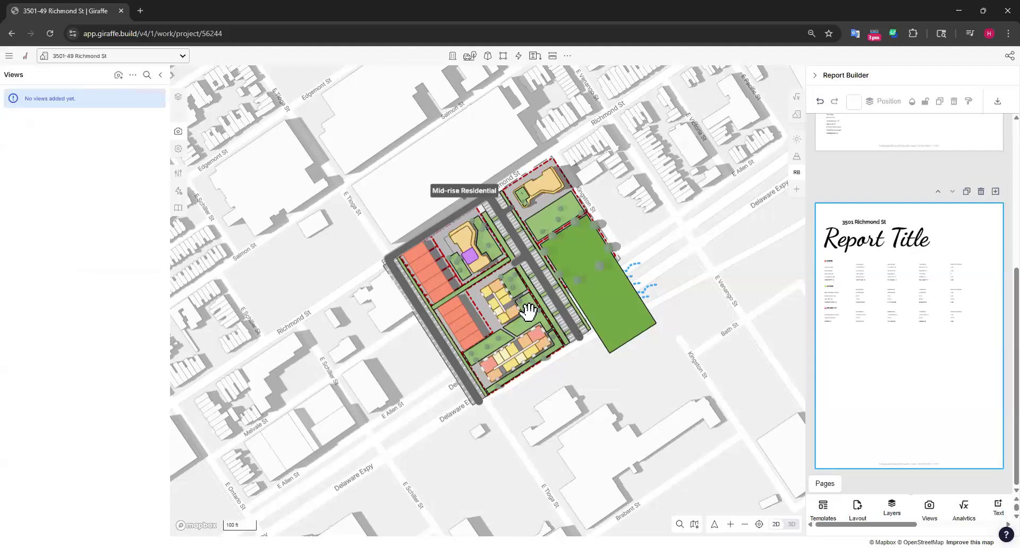
Edit the grid to run along the road beside the townhomes, with its origin at the road's Delaware Expy end
click(567, 56)
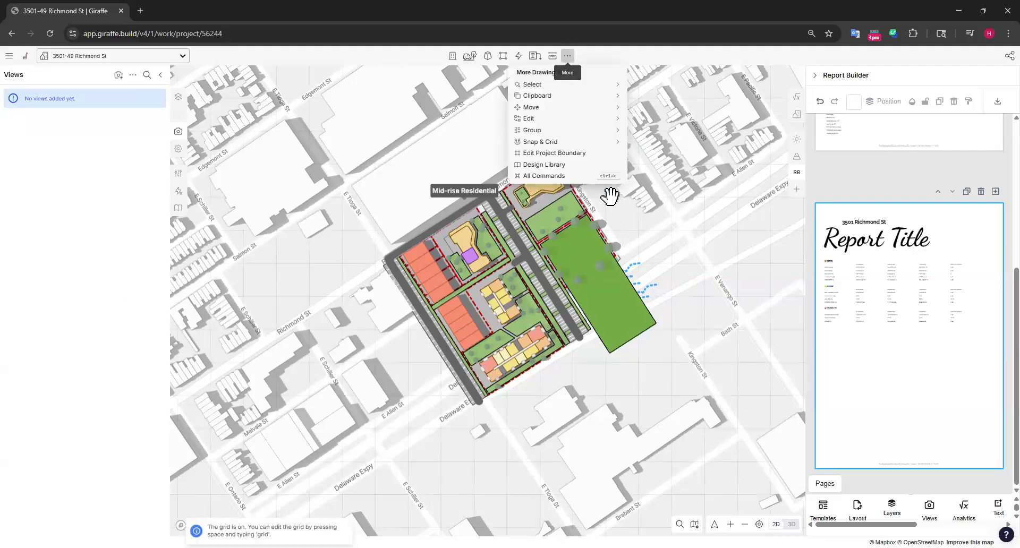
mouse_move(550, 146)
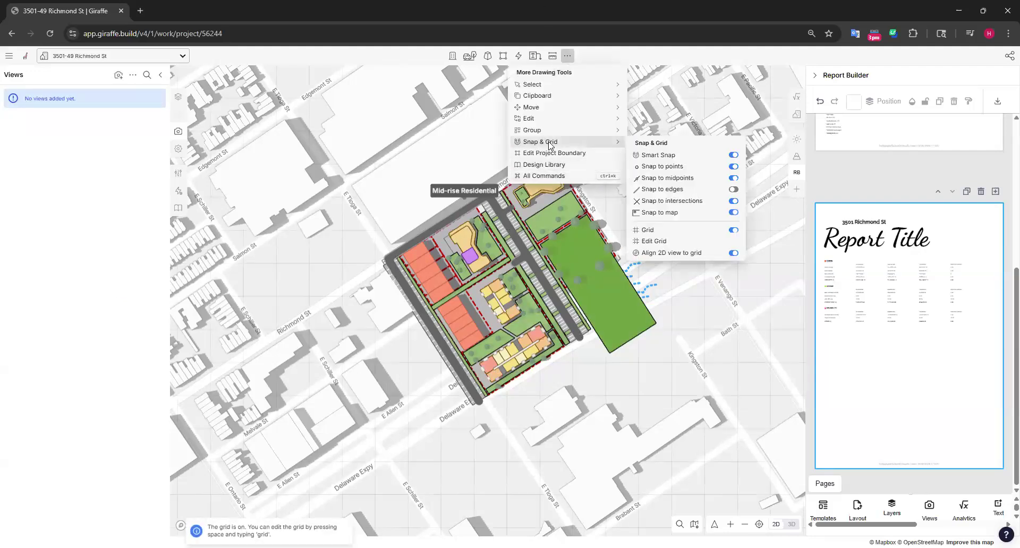
click(670, 242)
scroll(456, 428, up, 5)
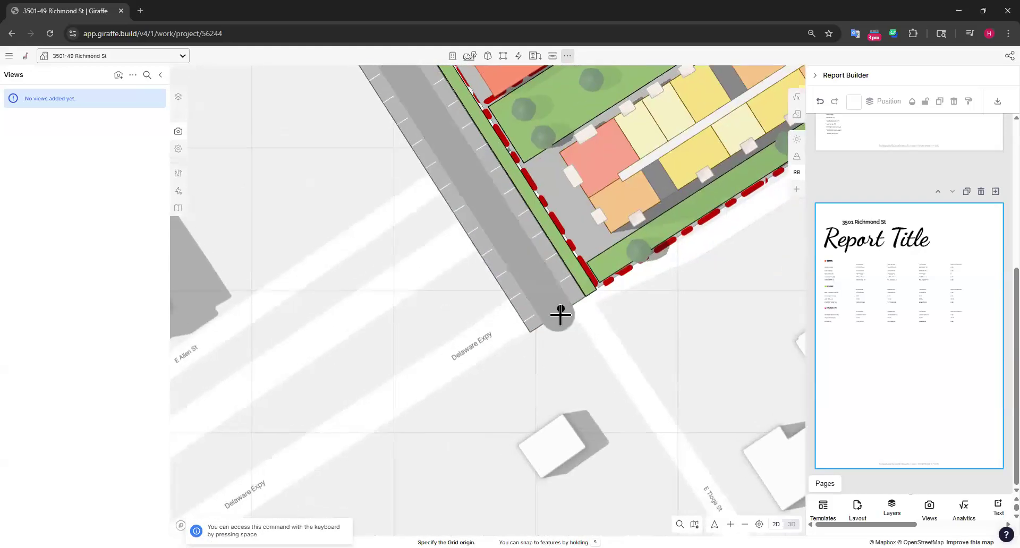
click(557, 314)
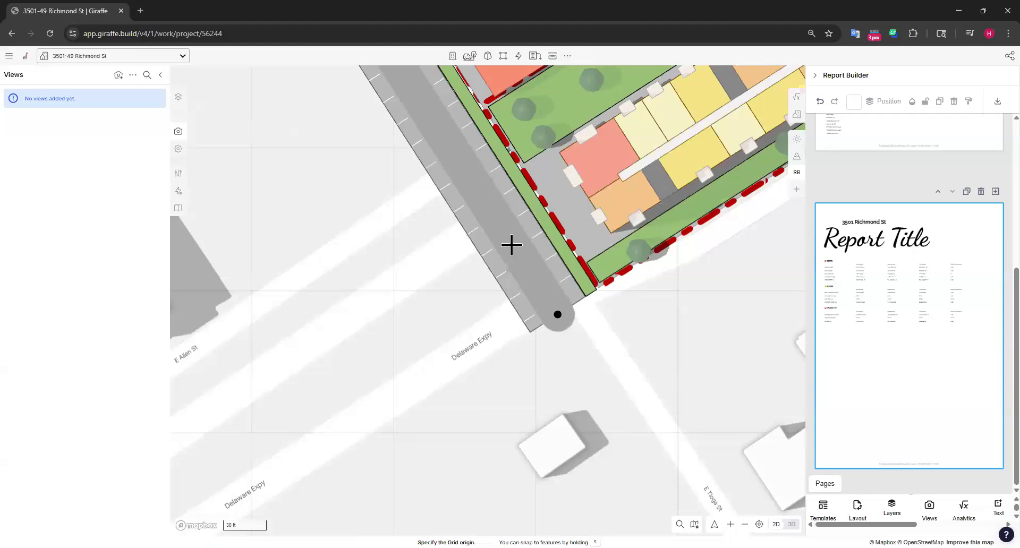
double_click(495, 219)
scroll(367, 336, down, 10)
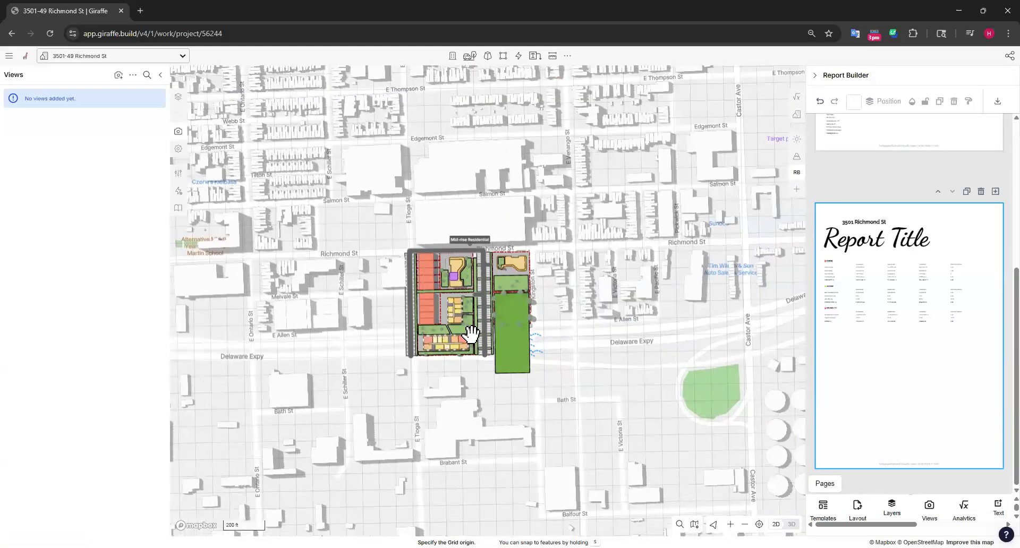
scroll(471, 334, up, 5)
drag(694, 243, 705, 270)
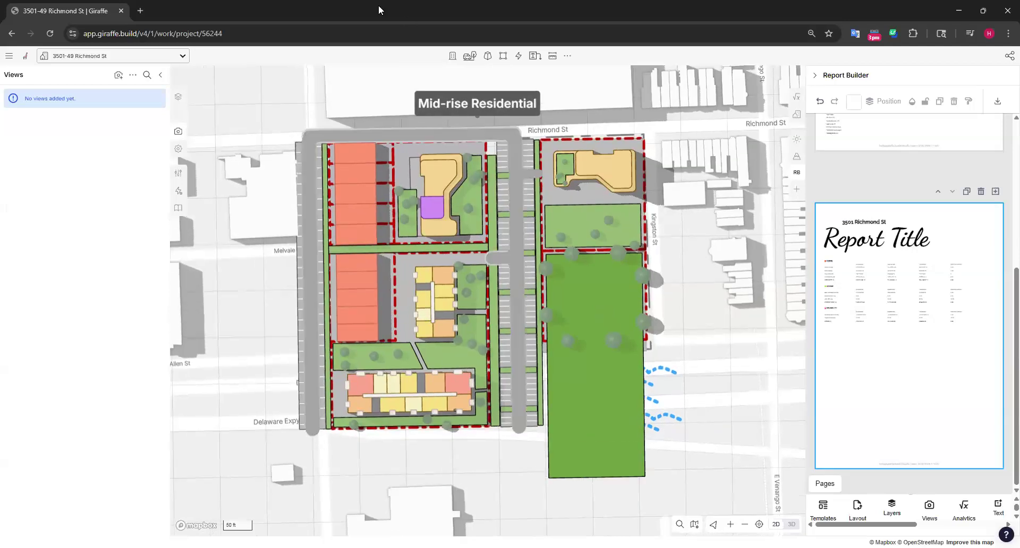
Start a new 2D view and position the site within the view bounds
click(118, 74)
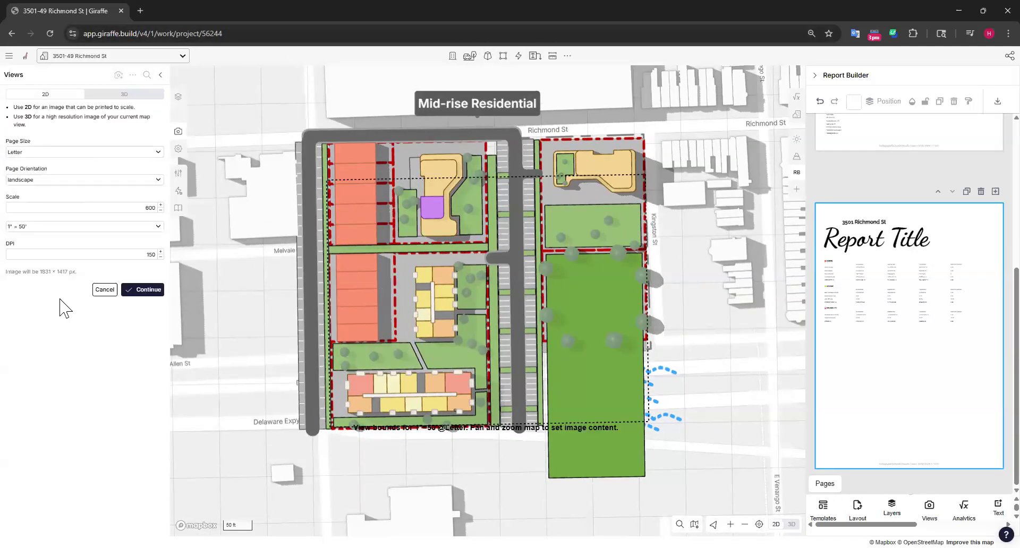
drag(723, 304, 733, 336)
scroll(322, 145, down, 3)
drag(623, 225, 664, 267)
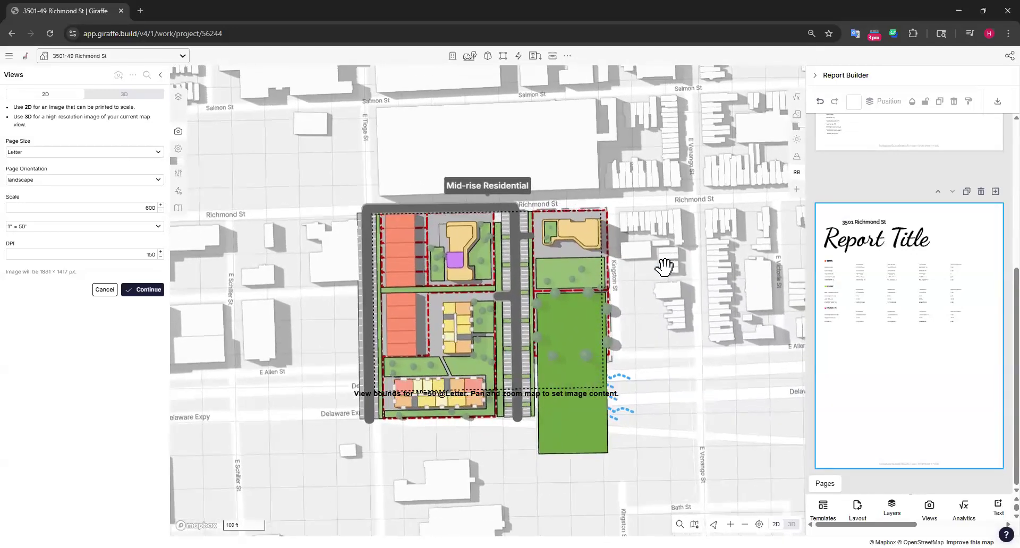
Try a scale of 1" = 100' for the 2D view, then return it to 1" = 50'
click(44, 226)
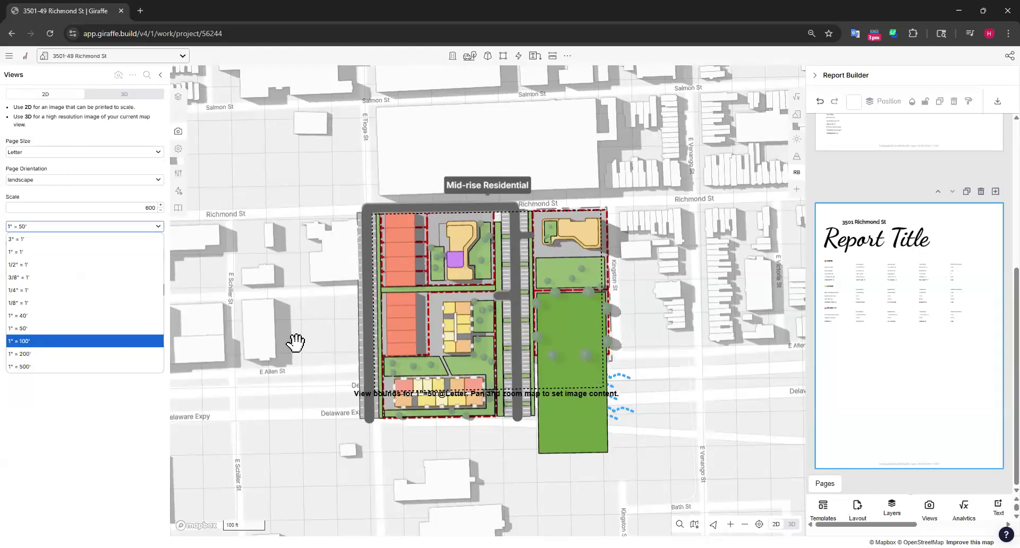
key(Return)
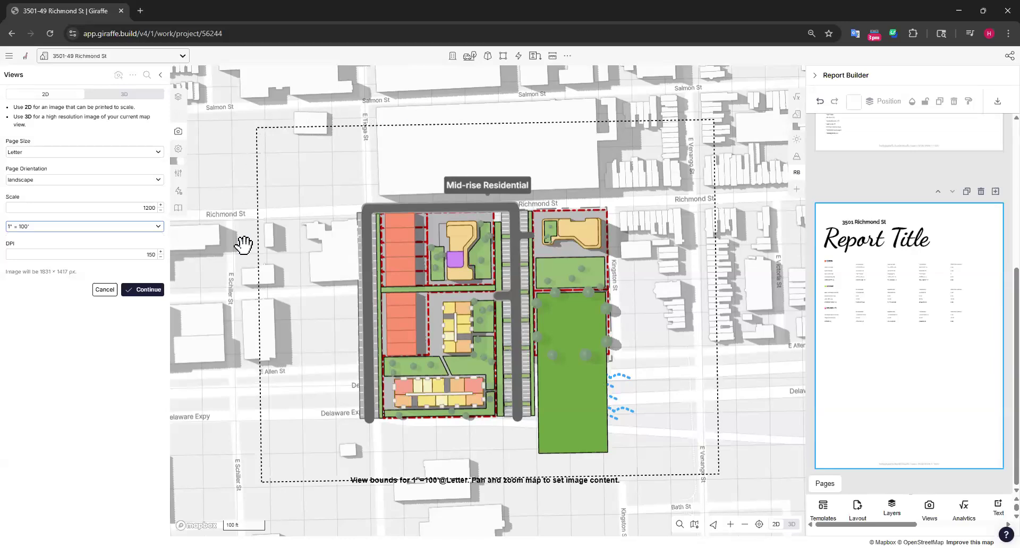
mouse_move(669, 266)
mouse_down()
mouse_move(660, 251)
mouse_move(672, 257)
mouse_up()
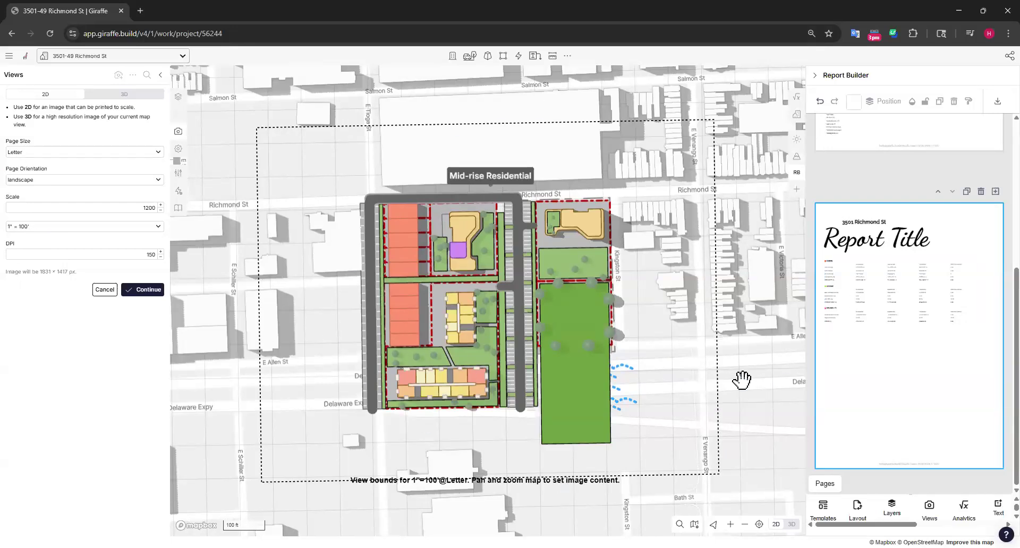
click(85, 226)
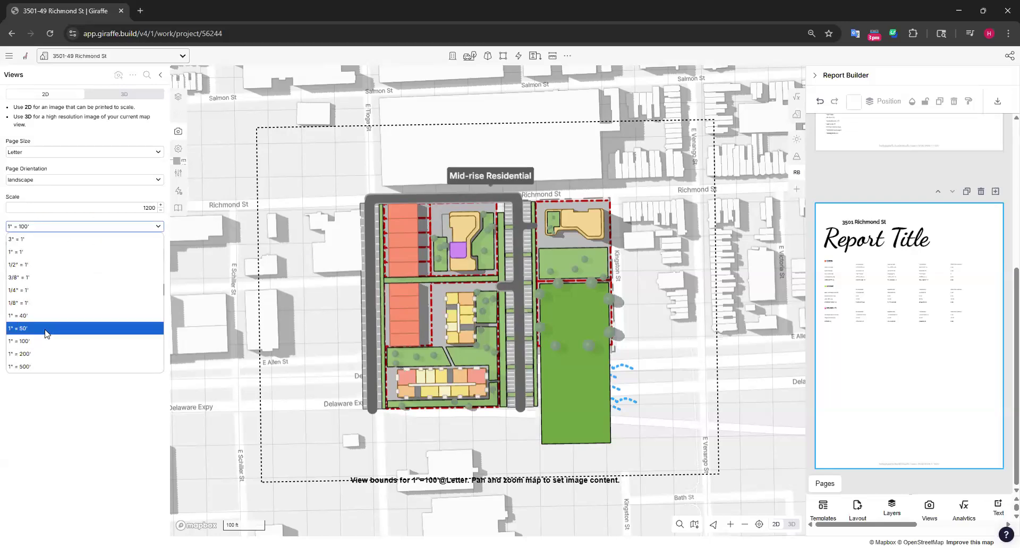
key(Return)
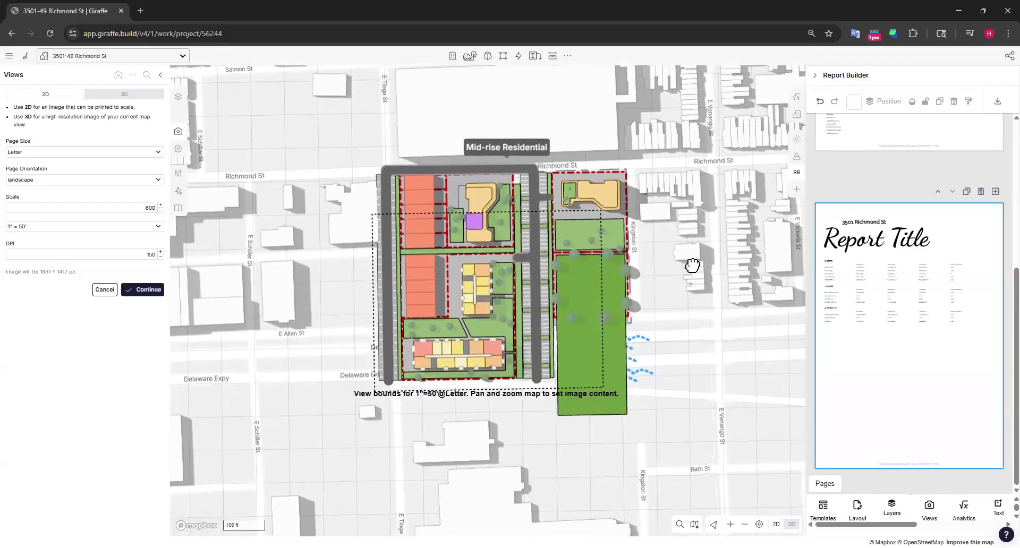
Set the 2D view's page size to Tabloid after trying Legal, and centre the site in the view bounds
click(144, 156)
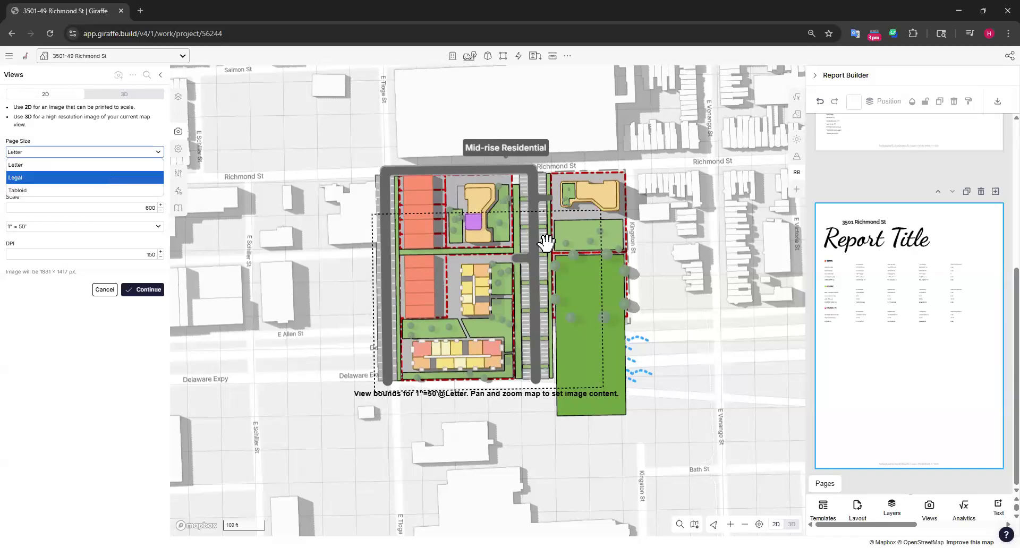
click(104, 177)
click(99, 155)
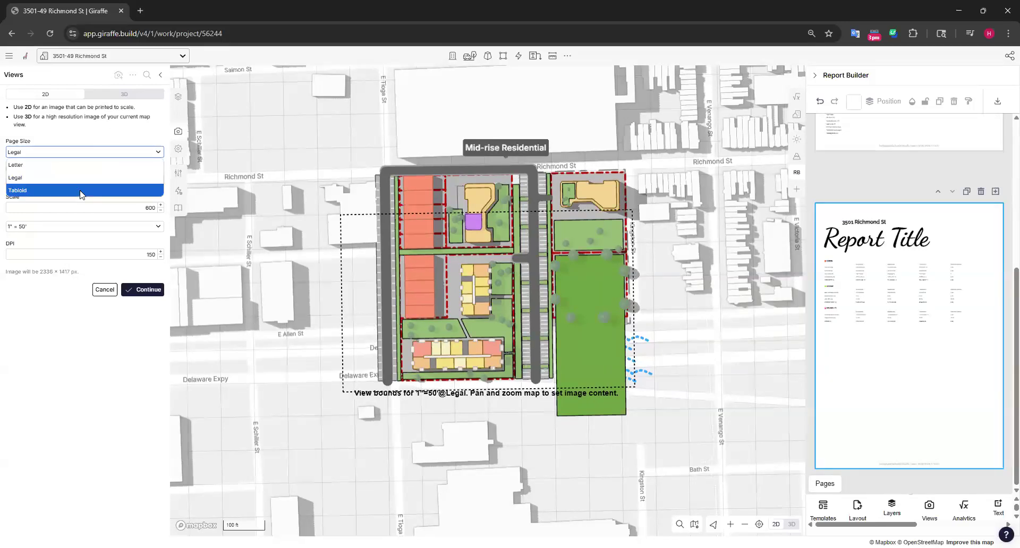
click(81, 192)
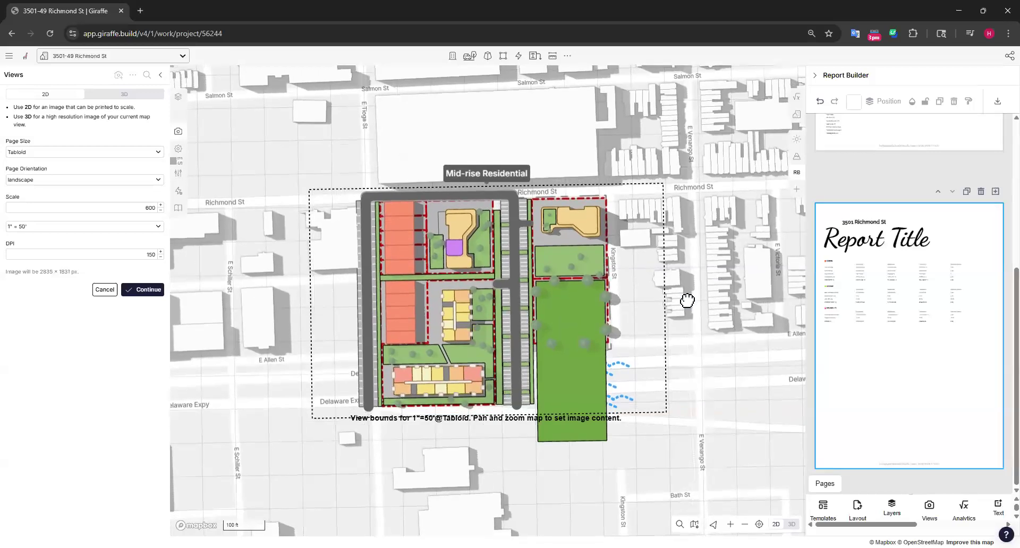
Capture the 2D view image and save it with the title "top view"
click(144, 290)
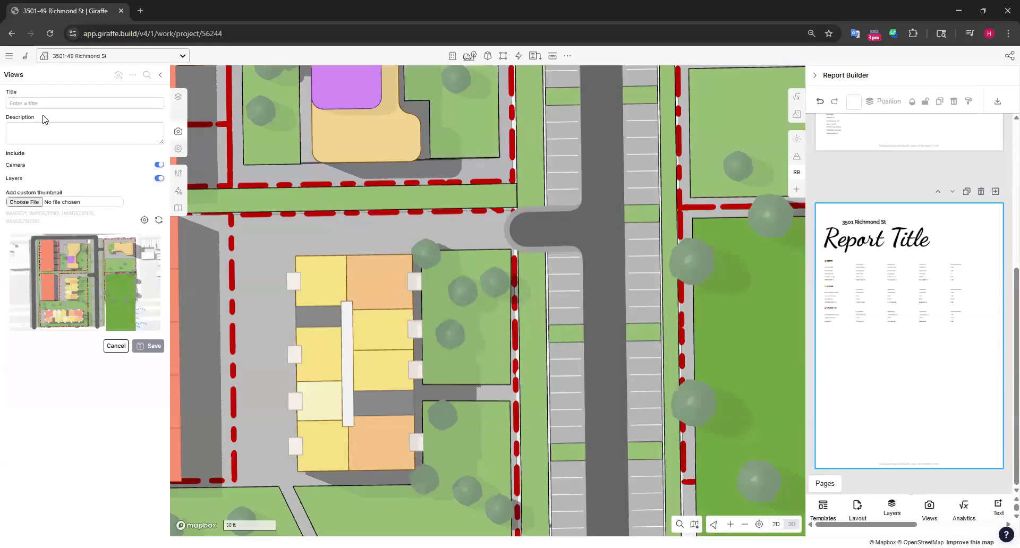
text(top view)
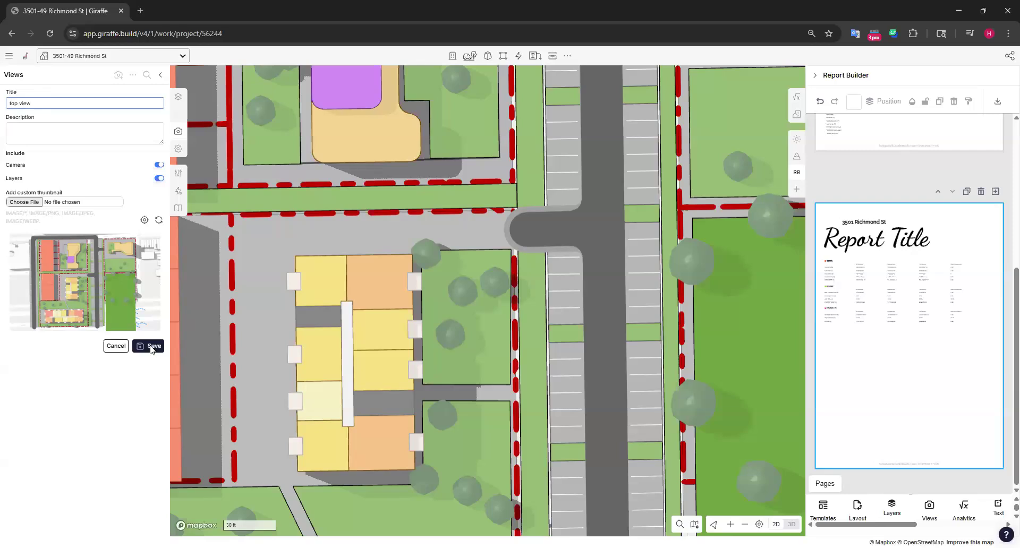
click(151, 347)
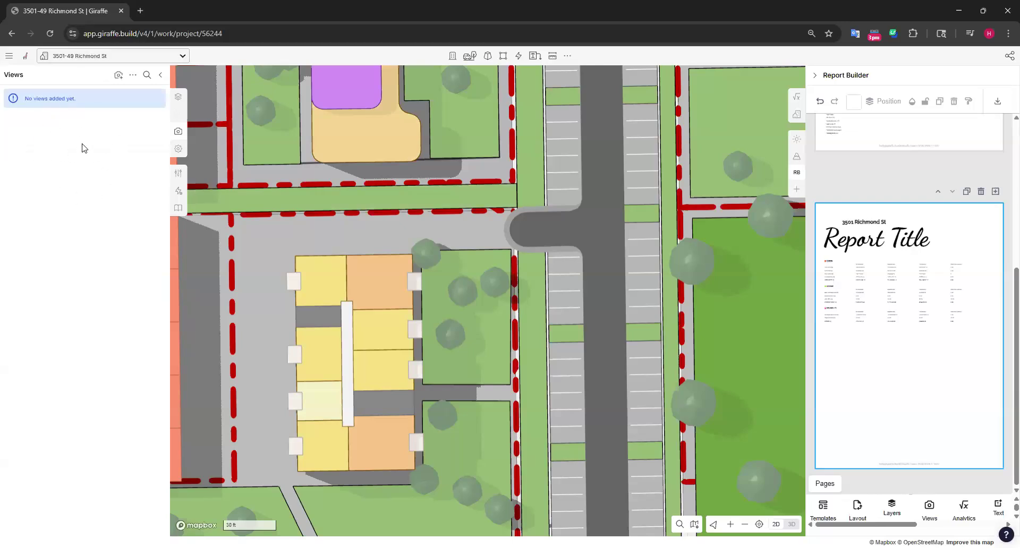
View the site design in 3D from several angles around the surrounding streets
scroll(415, 243, down, 10)
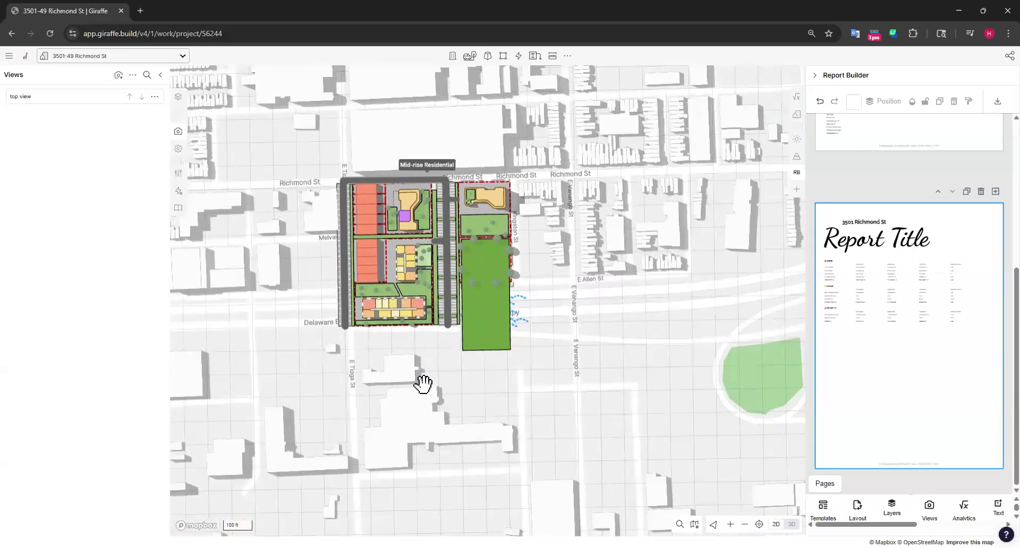
right_drag(475, 394, 499, 355)
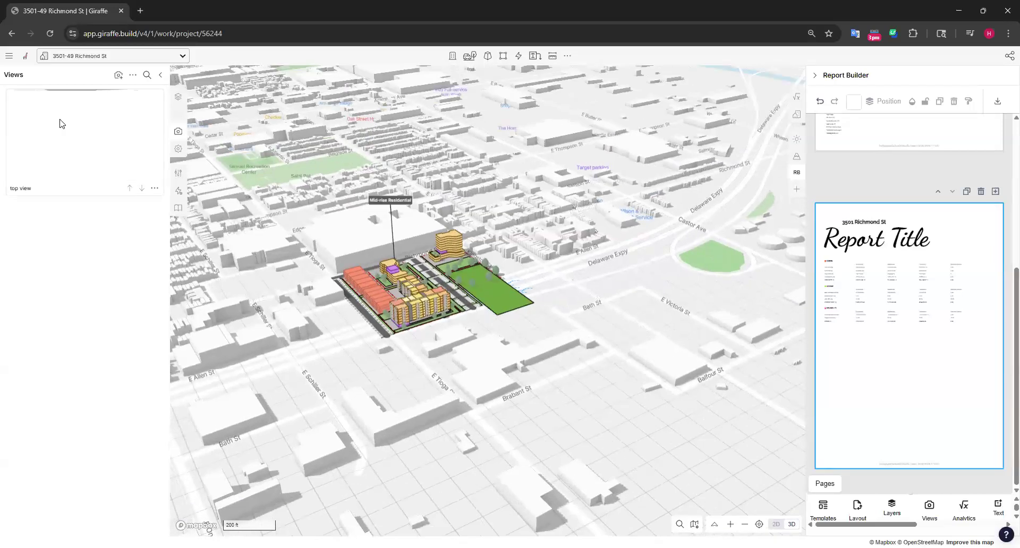
drag(504, 265, 569, 248)
right_drag(425, 359, 496, 357)
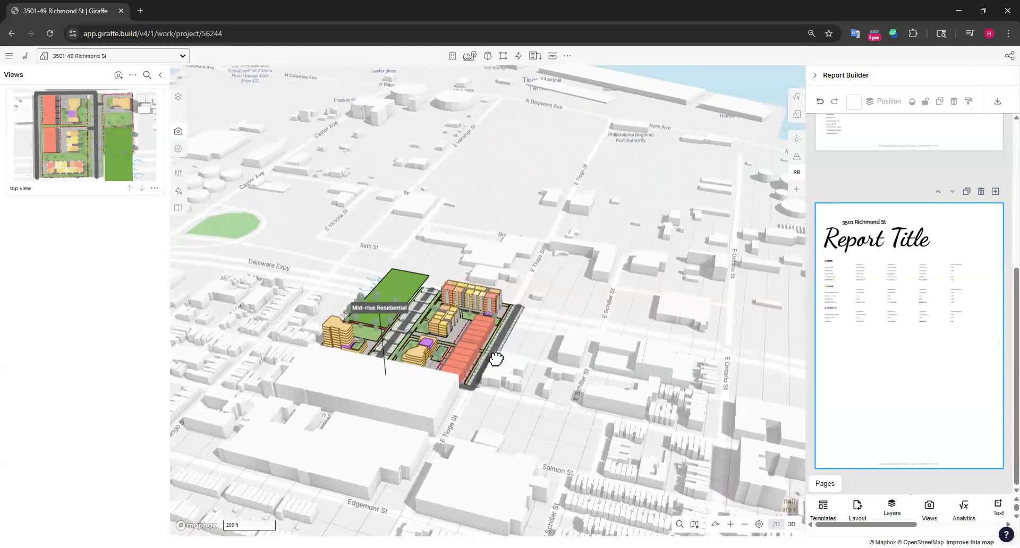
scroll(396, 364, up, 5)
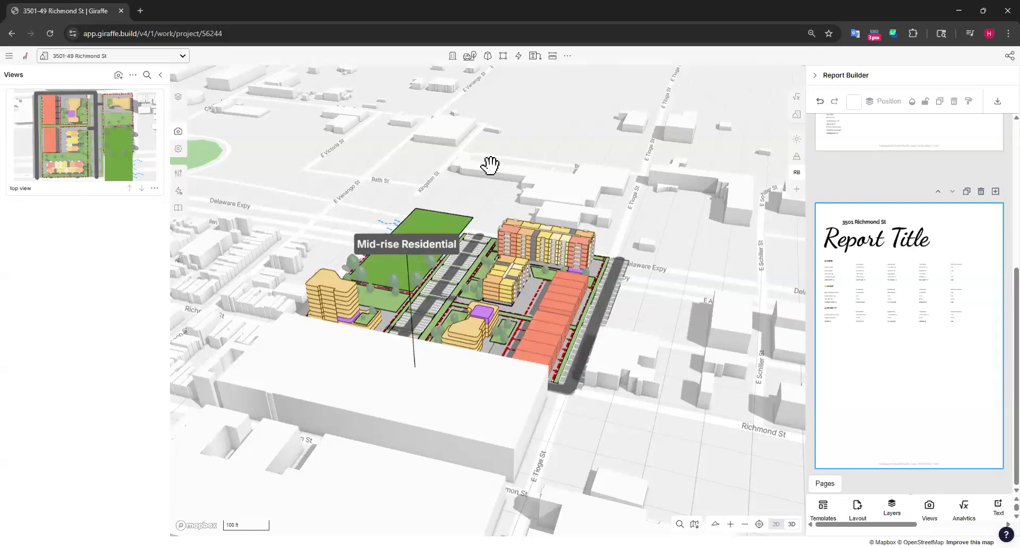
Recall the saved "top view" and show the whole site with its surroundings on the map
click(77, 130)
scroll(417, 328, up, 5)
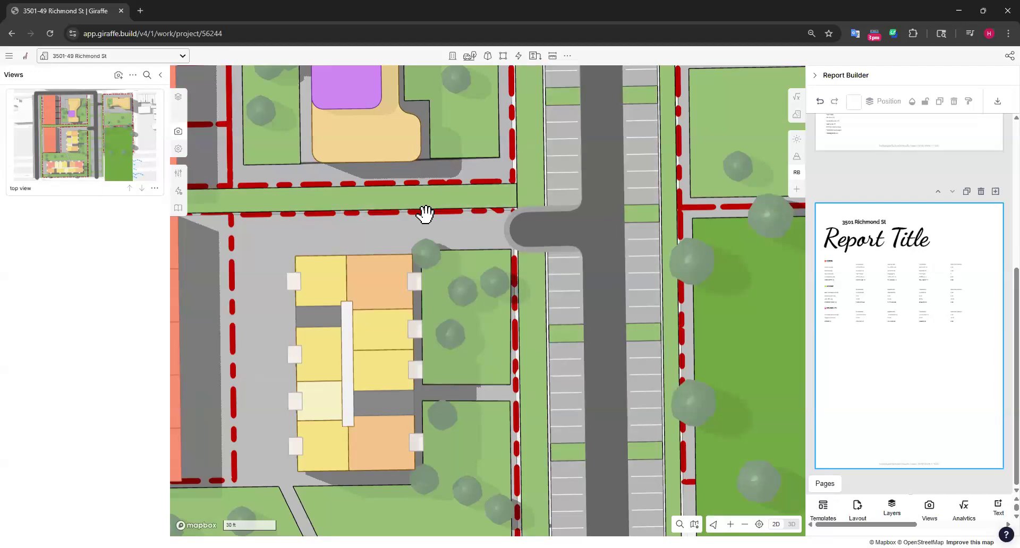
scroll(425, 213, down, 5)
drag(660, 182, 698, 200)
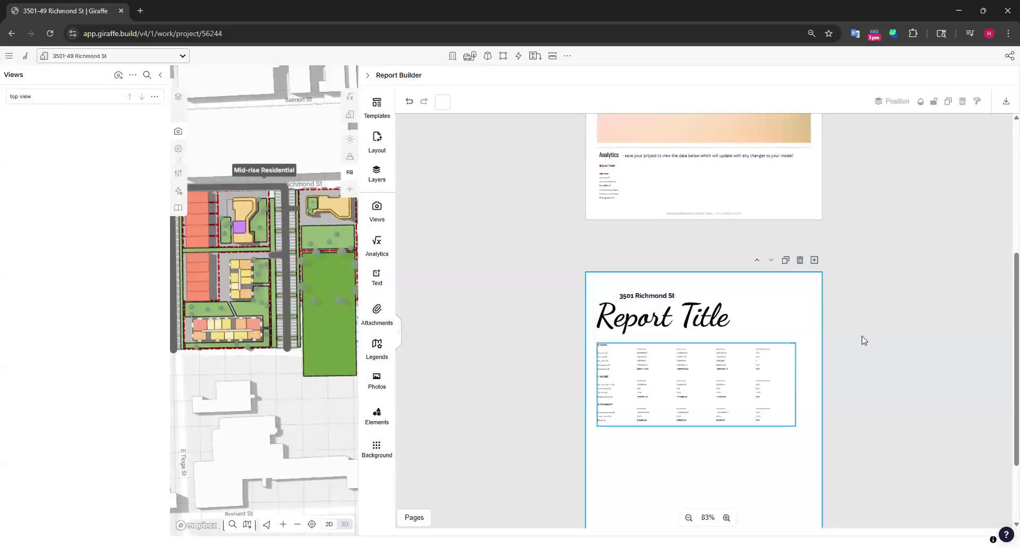
drag(860, 337, 646, 248)
click(858, 361)
scroll(678, 403, down, 2)
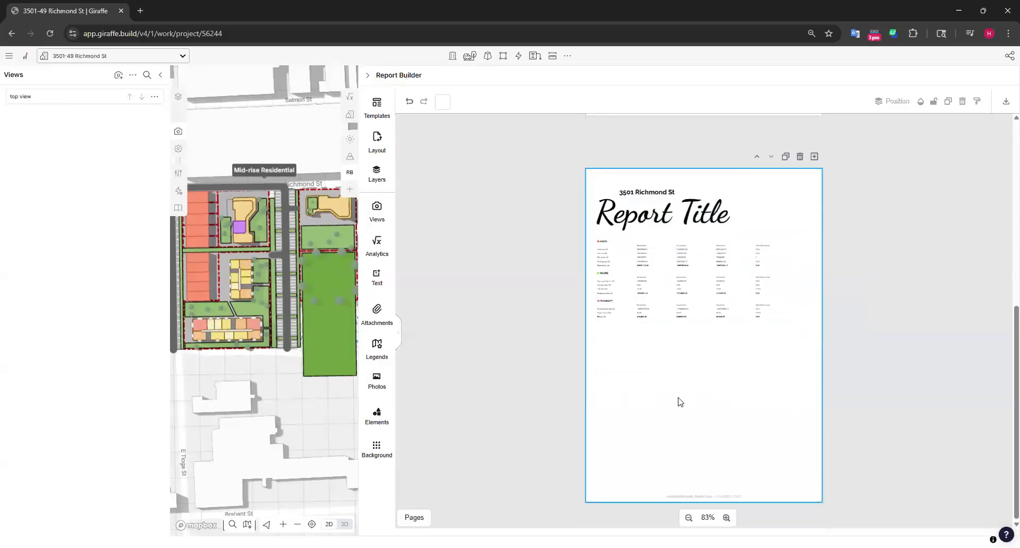
ctrl+scroll(667, 432, up, 7)
scroll(694, 255, down, 5)
scroll(695, 255, up, 4)
scroll(695, 255, down, 4)
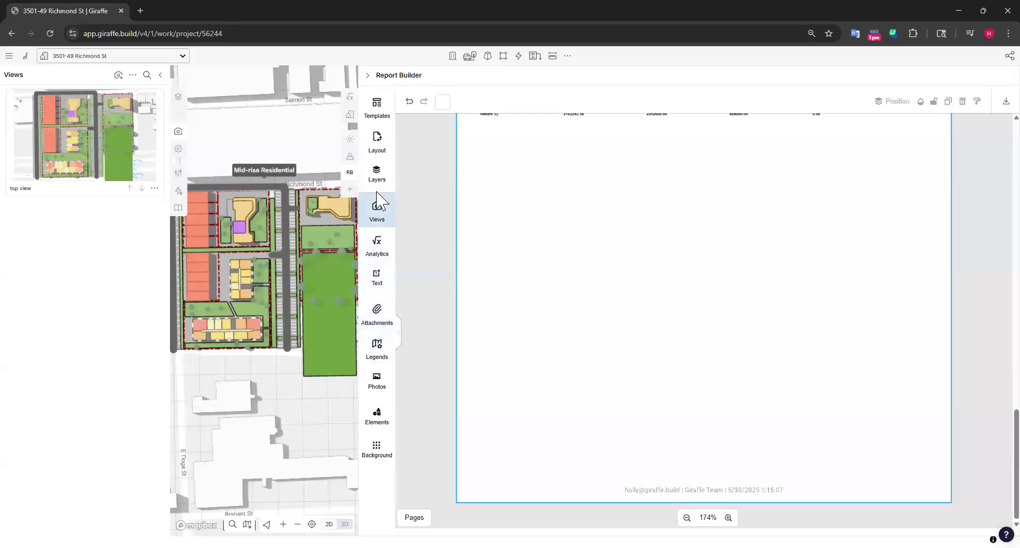
Insert the saved top view into the report page, shrink it to fit and centre it below the analytics tables
click(377, 216)
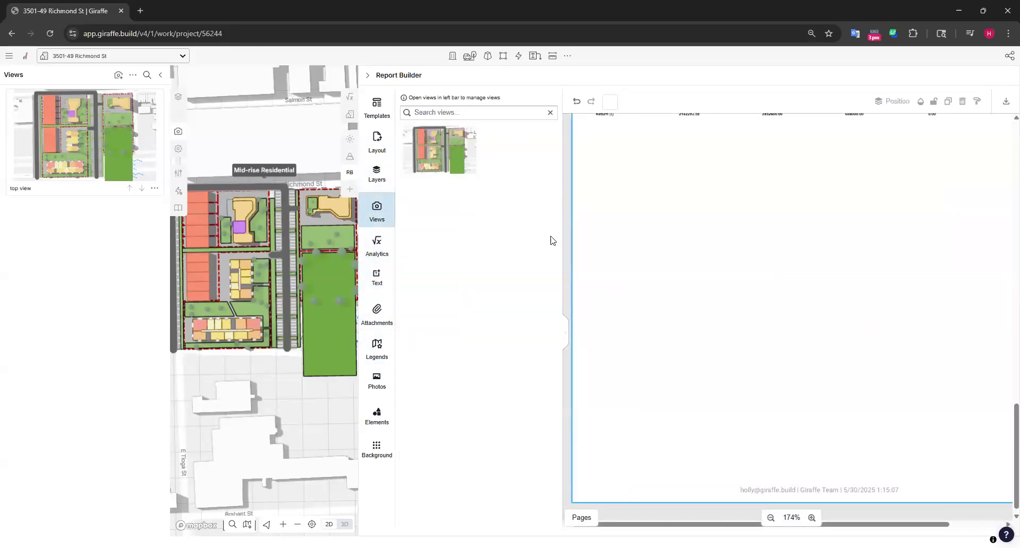
click(464, 175)
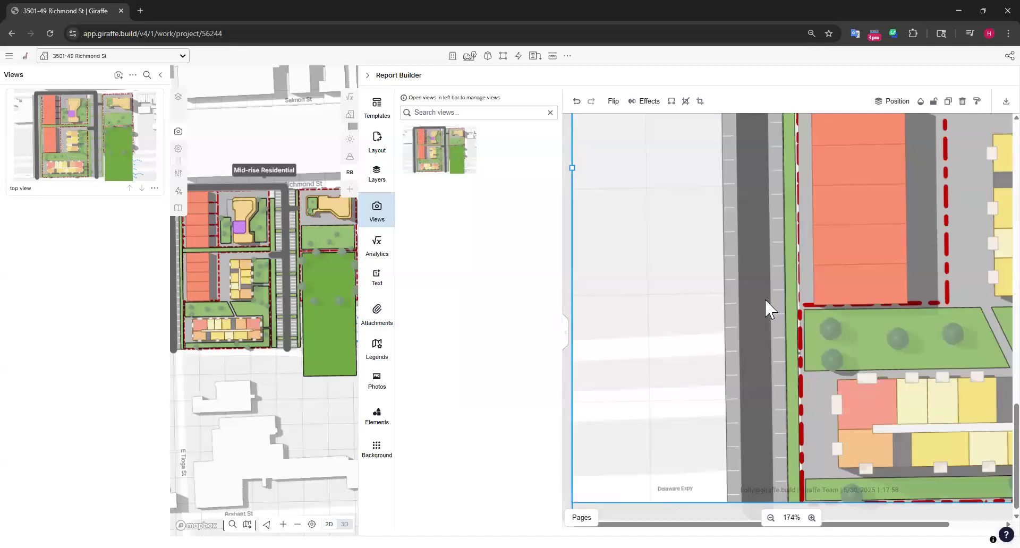
ctrl+scroll(764, 302, down, 6)
ctrl+scroll(764, 300, down, 5)
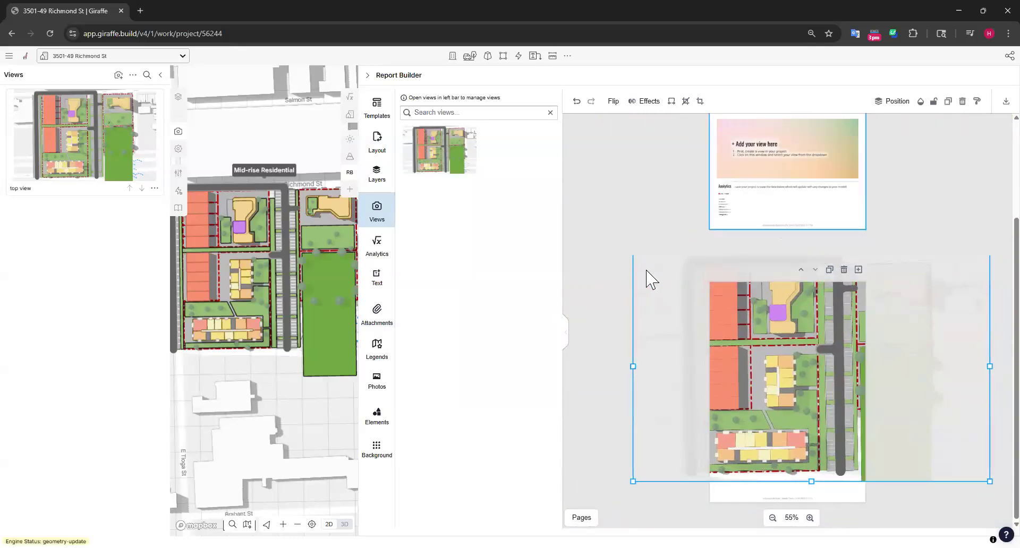
drag(632, 482, 858, 337)
drag(937, 293, 810, 444)
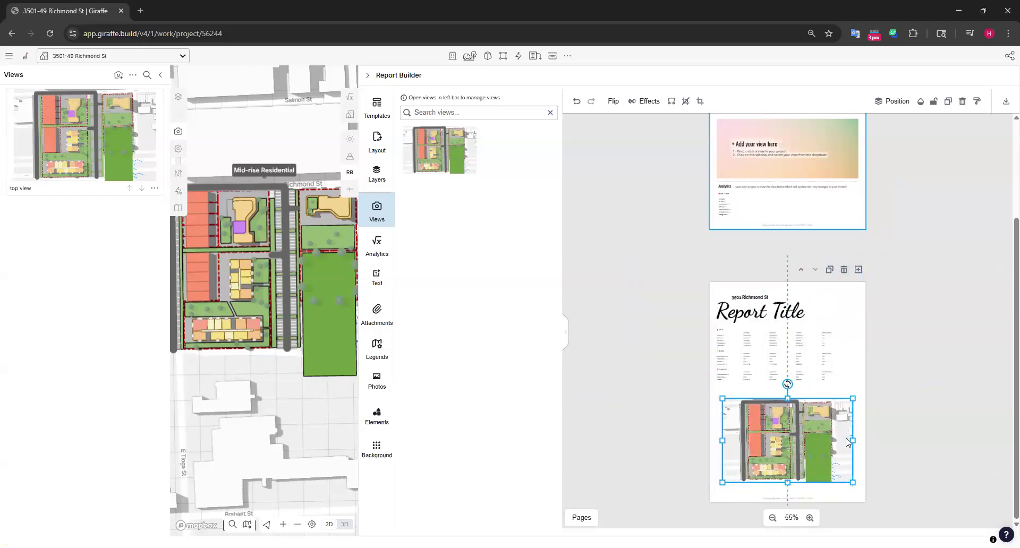
Add a scale bar to the top view image on the report page
click(848, 497)
ctrl+scroll(848, 496, up, 1)
ctrl+scroll(848, 499, up, 2)
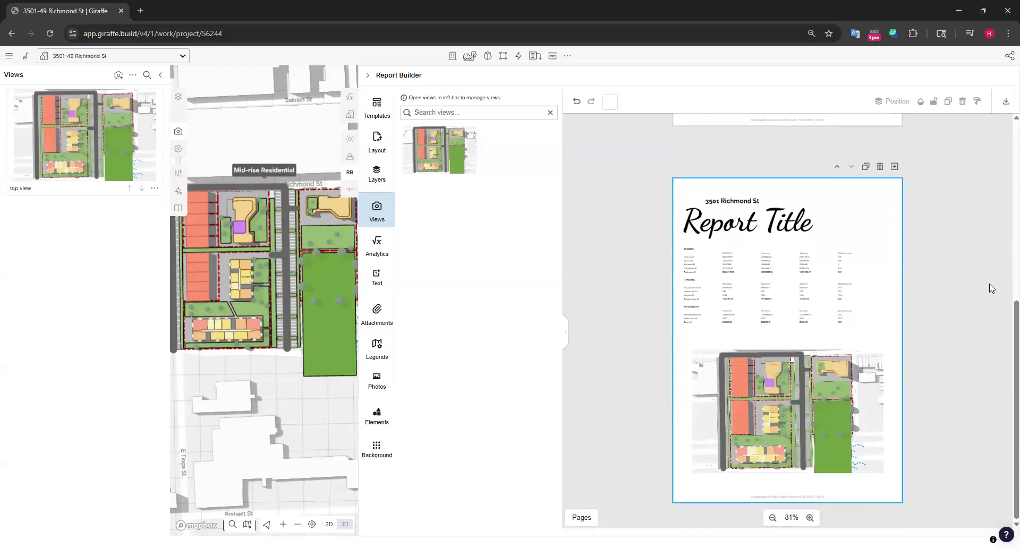
ctrl+scroll(835, 448, up, 3)
scroll(811, 184, down, 2)
ctrl+scroll(757, 338, up, 1)
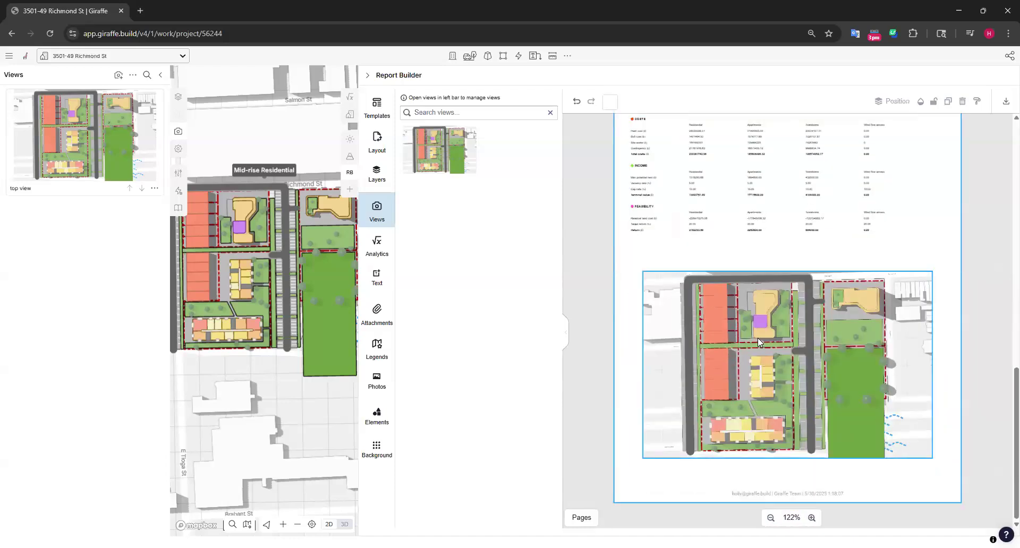
click(759, 353)
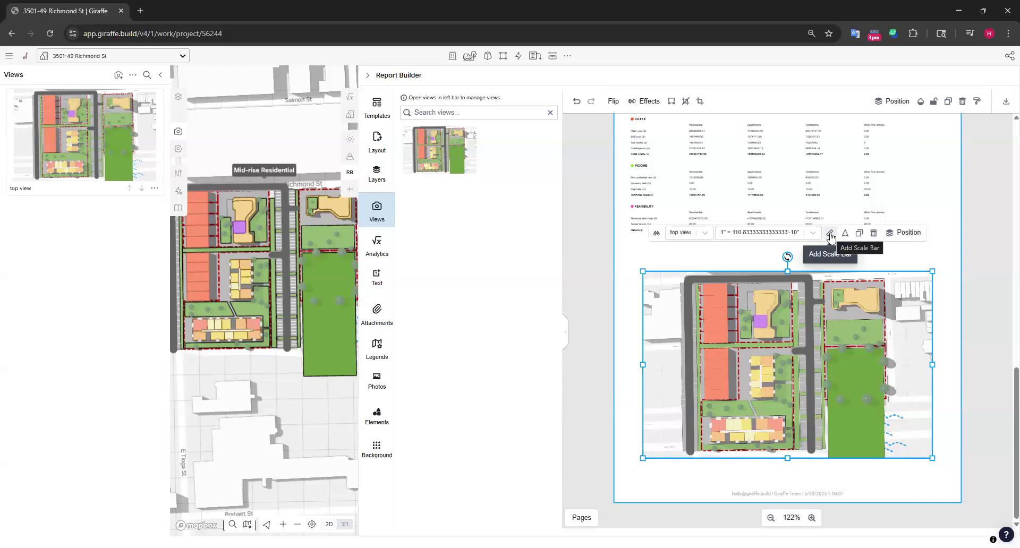
click(830, 234)
click(805, 264)
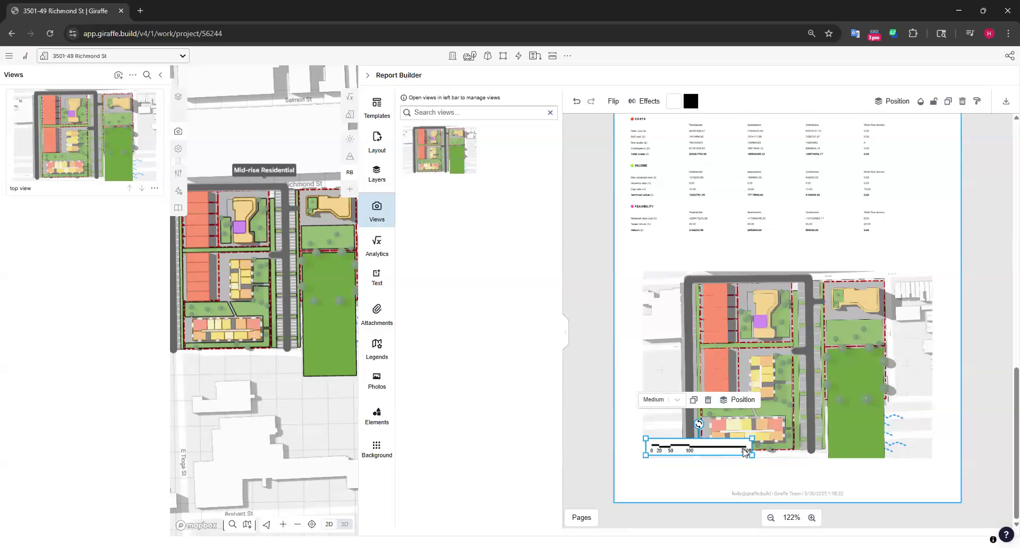
Try the scale bar below the top view image, then place it in the image's lower-right corner
drag(709, 450, 706, 470)
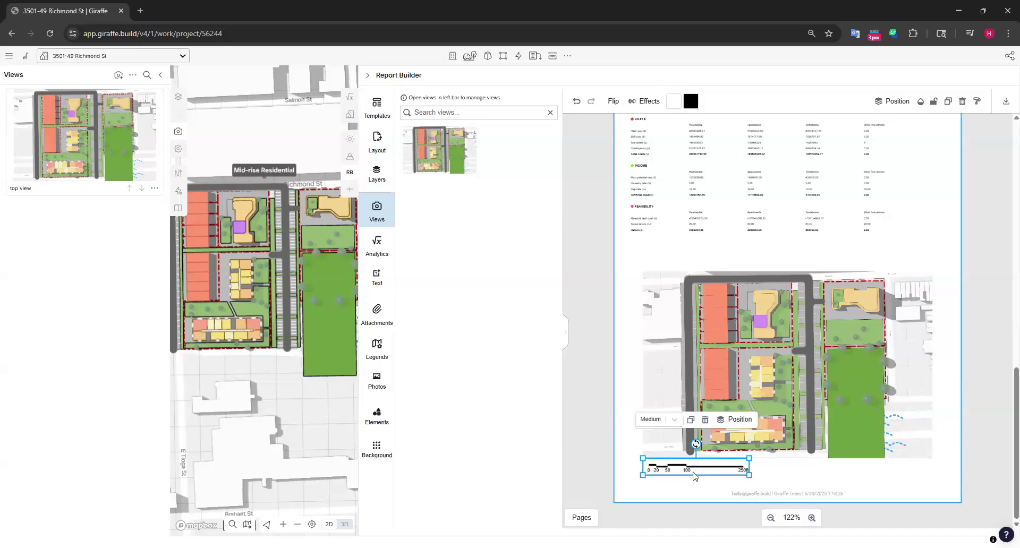
drag(720, 473, 901, 453)
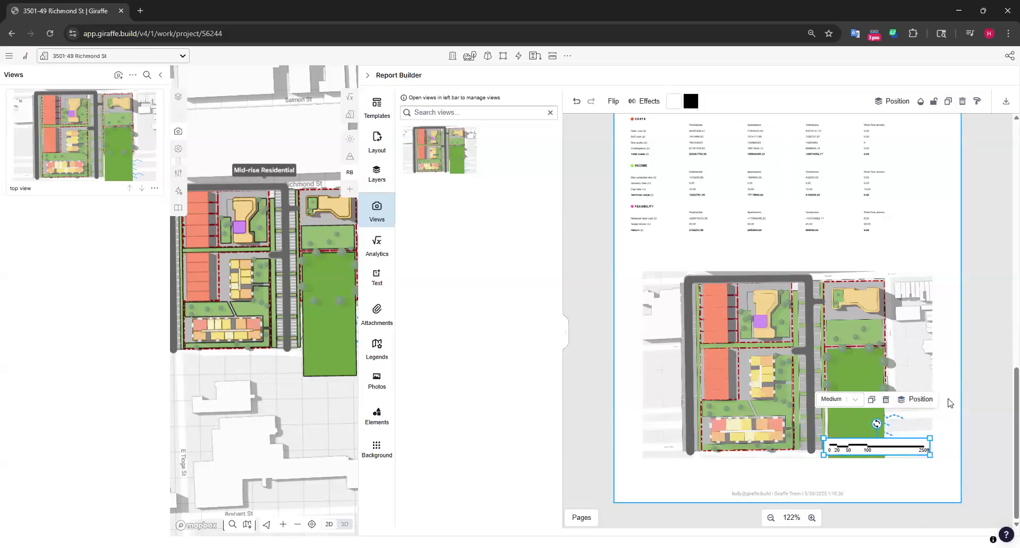
click(999, 372)
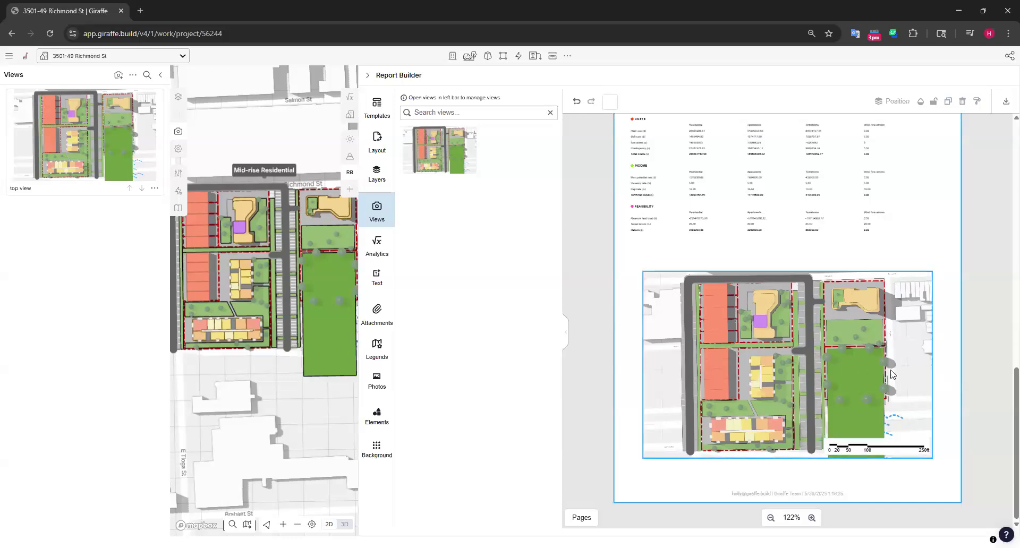
click(893, 434)
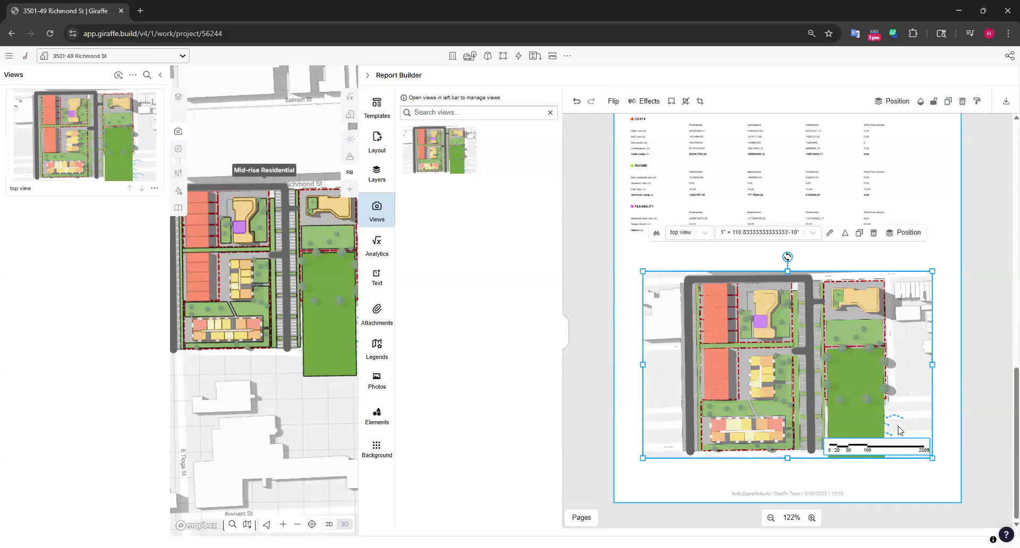
click(970, 284)
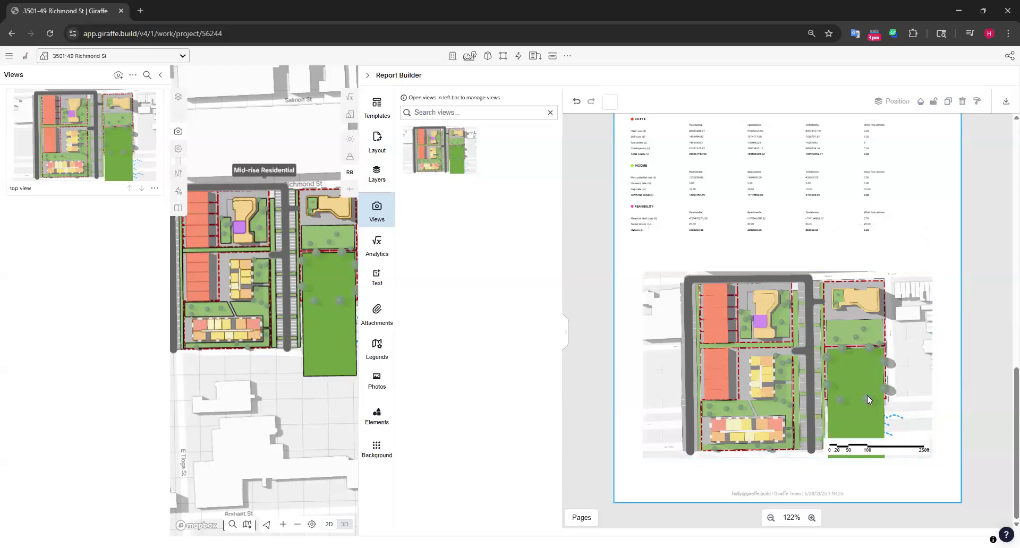
click(885, 452)
mouse_move(909, 457)
mouse_down()
mouse_move(900, 448)
mouse_move(907, 453)
mouse_up()
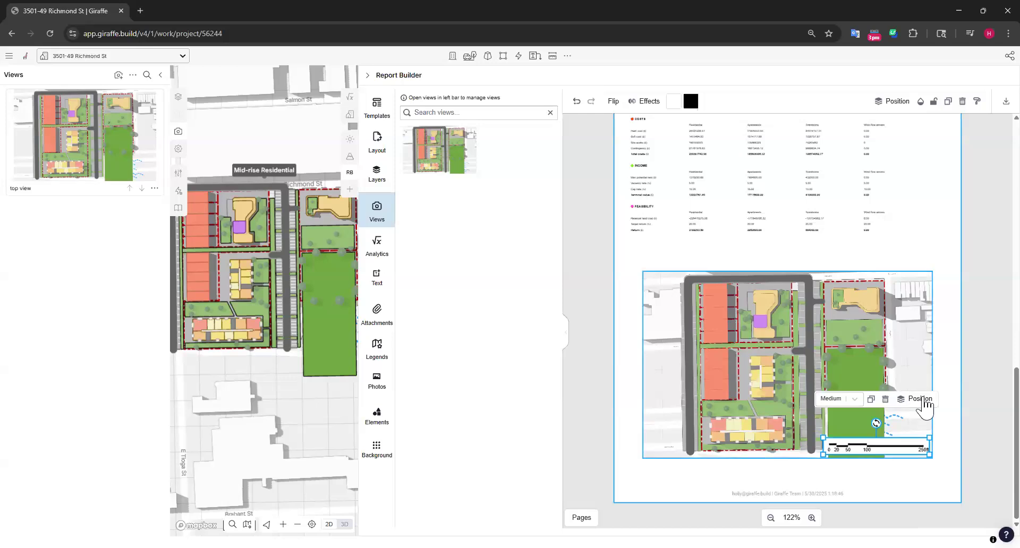
scroll(976, 417, up, 6)
scroll(923, 365, down, 6)
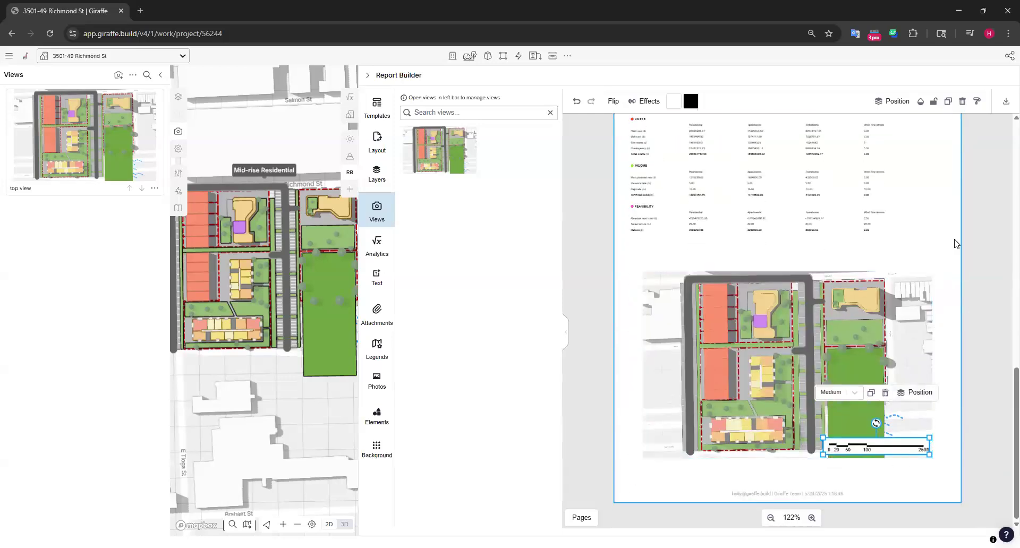
click(907, 260)
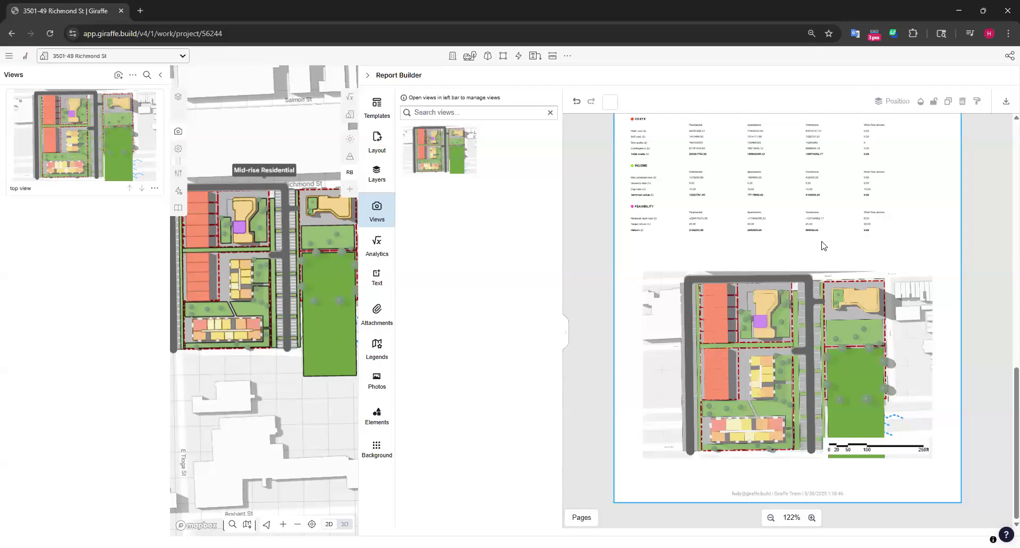
scroll(765, 260, up, 5)
scroll(752, 257, down, 5)
scroll(914, 340, up, 5)
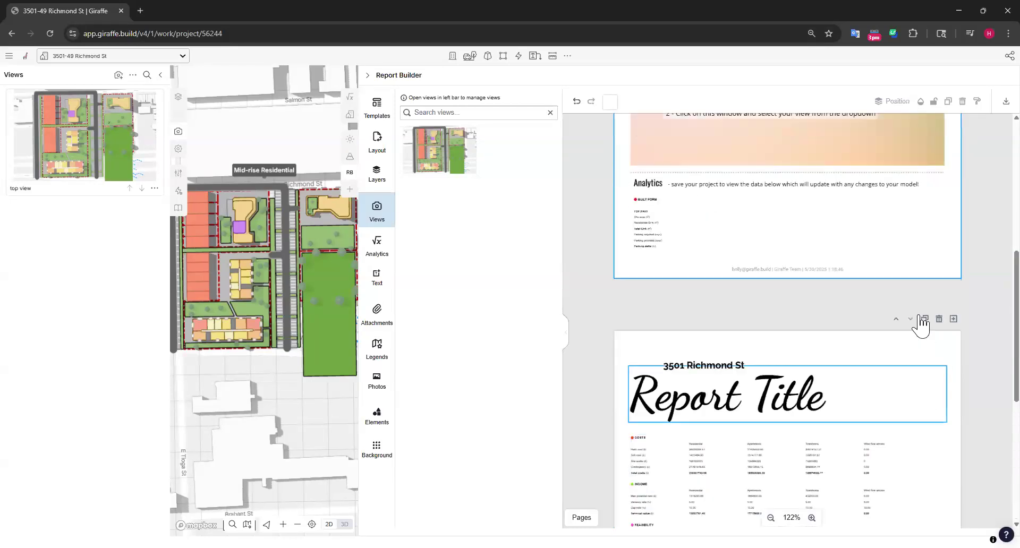
click(939, 320)
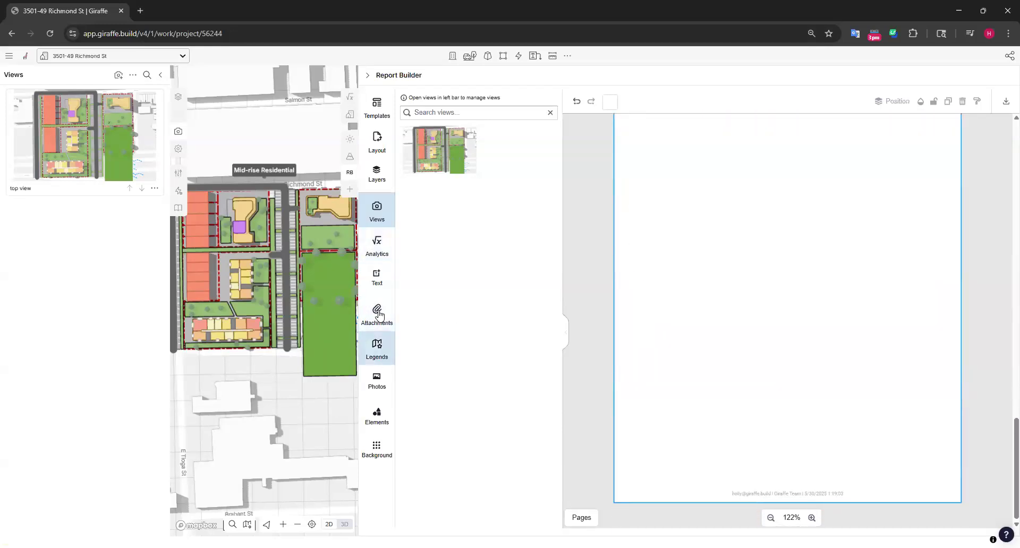
Try a mountain stock photo on the blank page, then delete it
click(375, 383)
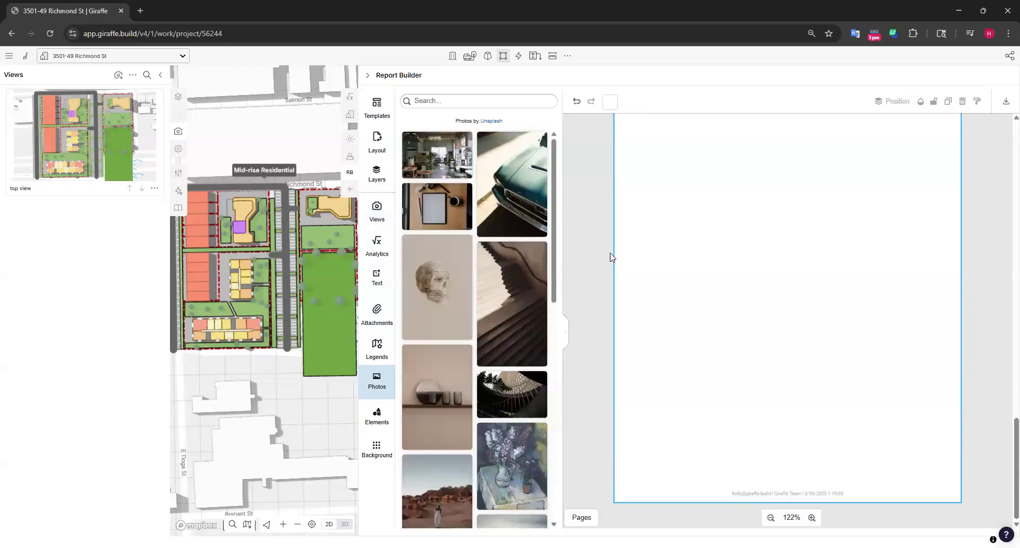
scroll(515, 216, down, 15)
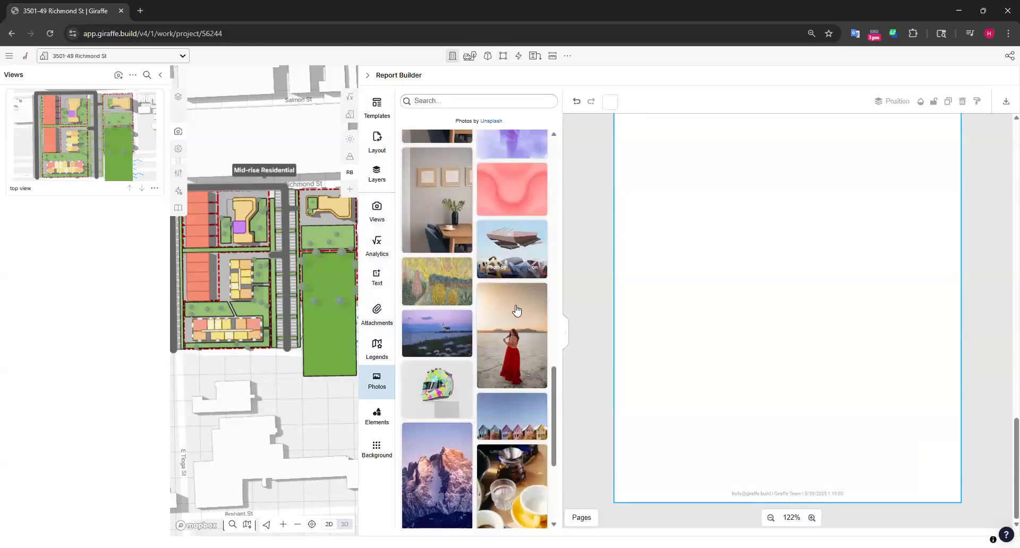
scroll(494, 298, up, 10)
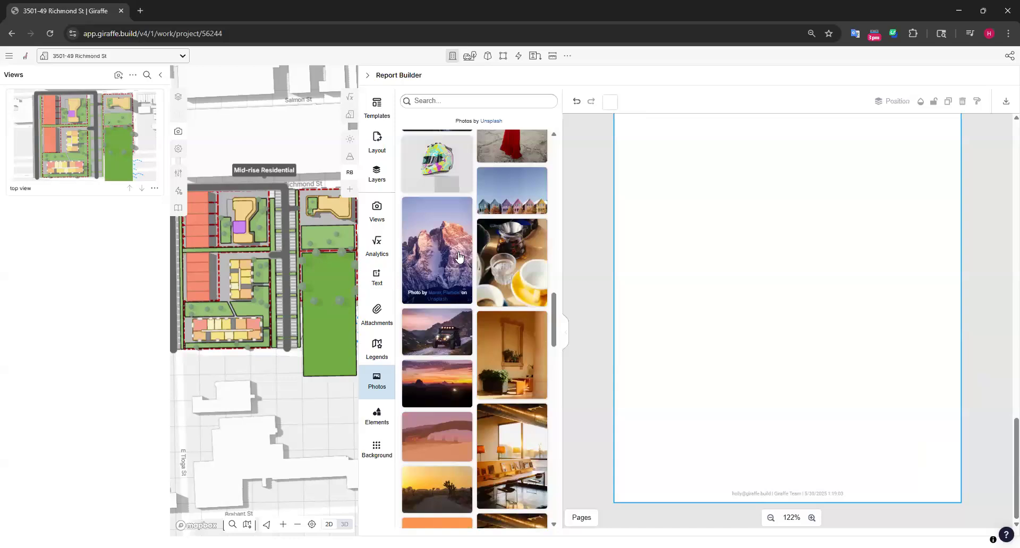
click(436, 250)
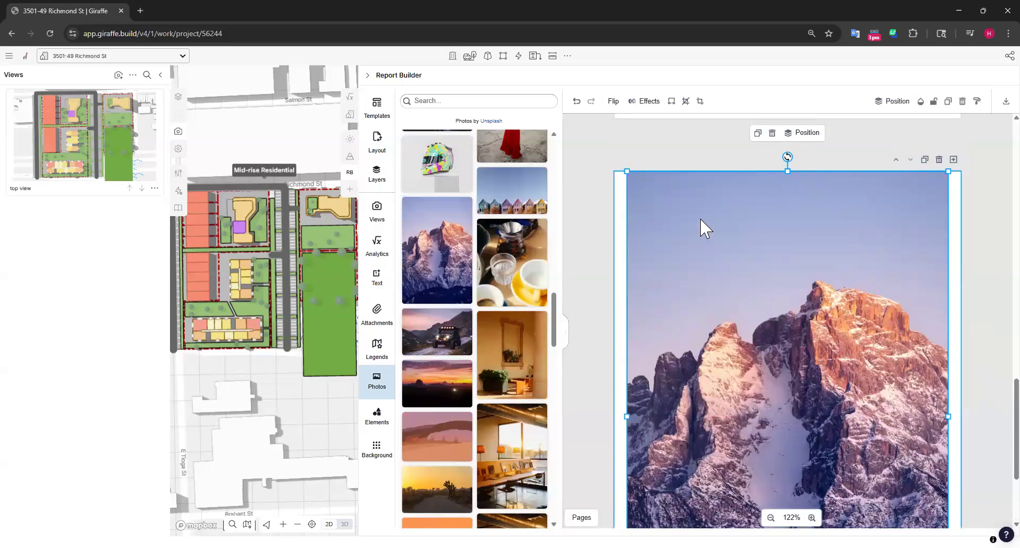
drag(677, 218, 670, 216)
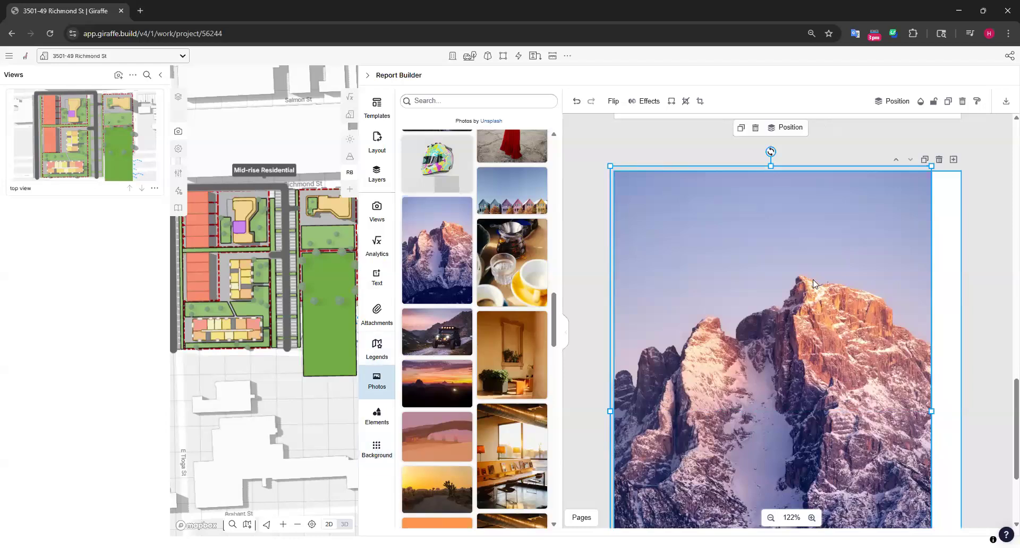
key(Delete)
Apply the pink and orange watercolour image as the background of the new page
click(377, 449)
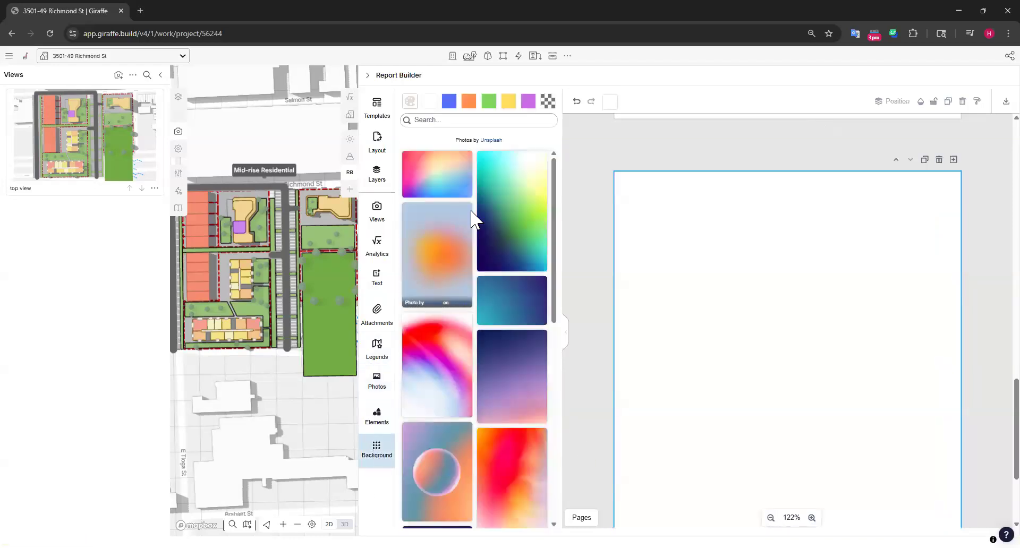
scroll(486, 257, down, 5)
scroll(488, 271, down, 10)
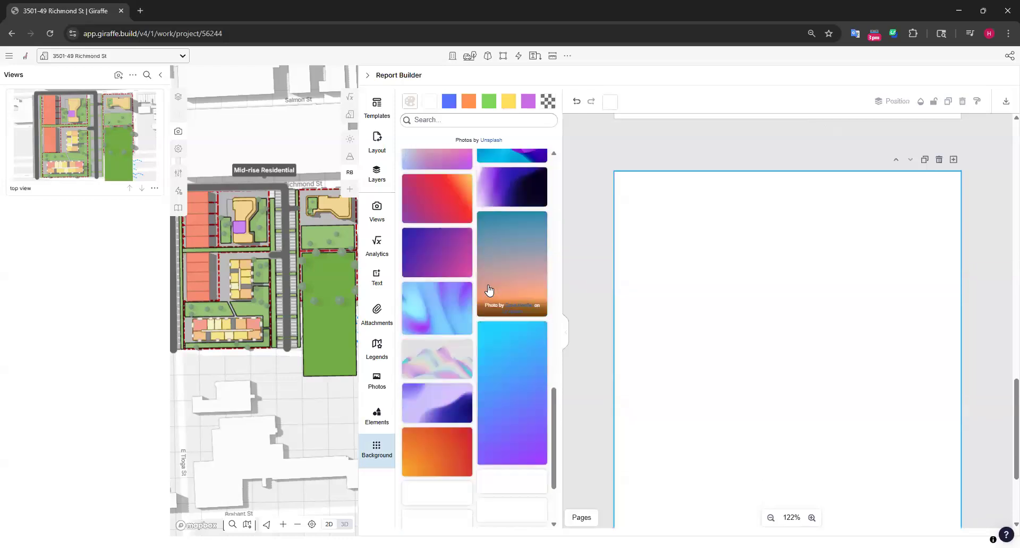
scroll(505, 342, down, 5)
click(448, 292)
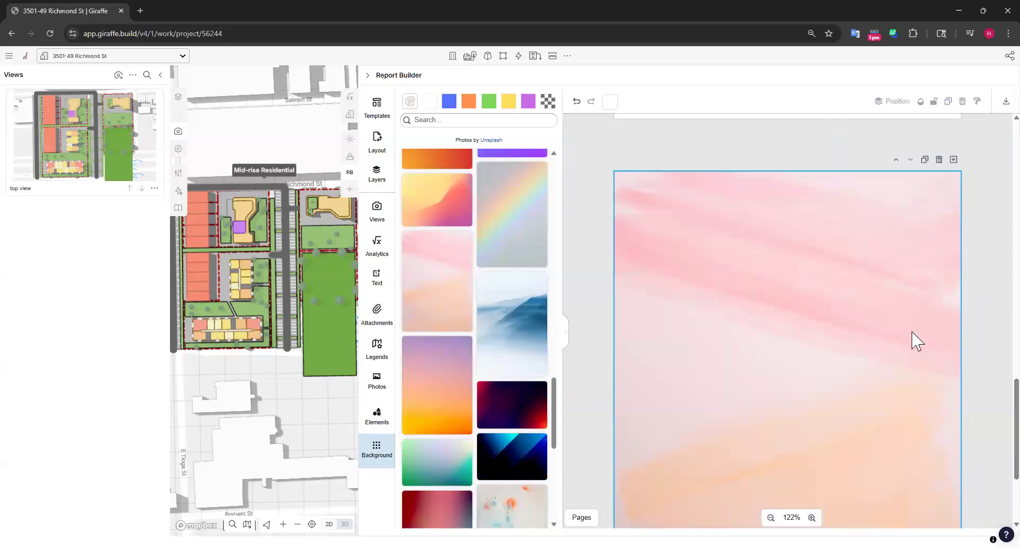
scroll(950, 390, down, 3)
scroll(933, 262, up, 2)
scroll(937, 265, up, 2)
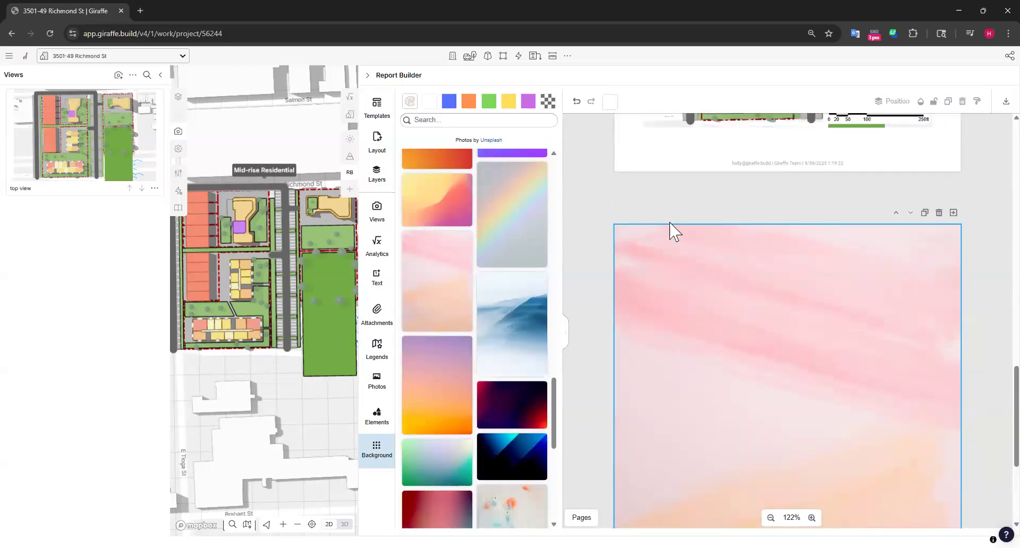
Try the purple-to-orange gradient image as the background of the last report page
scroll(898, 270, down, 4)
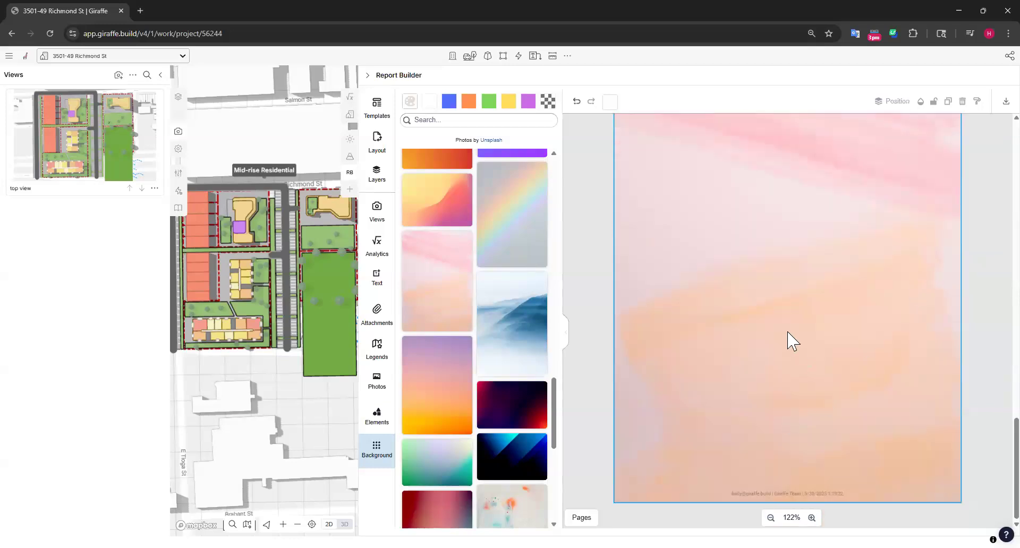
scroll(788, 319, up, 10)
scroll(968, 332, down, 8)
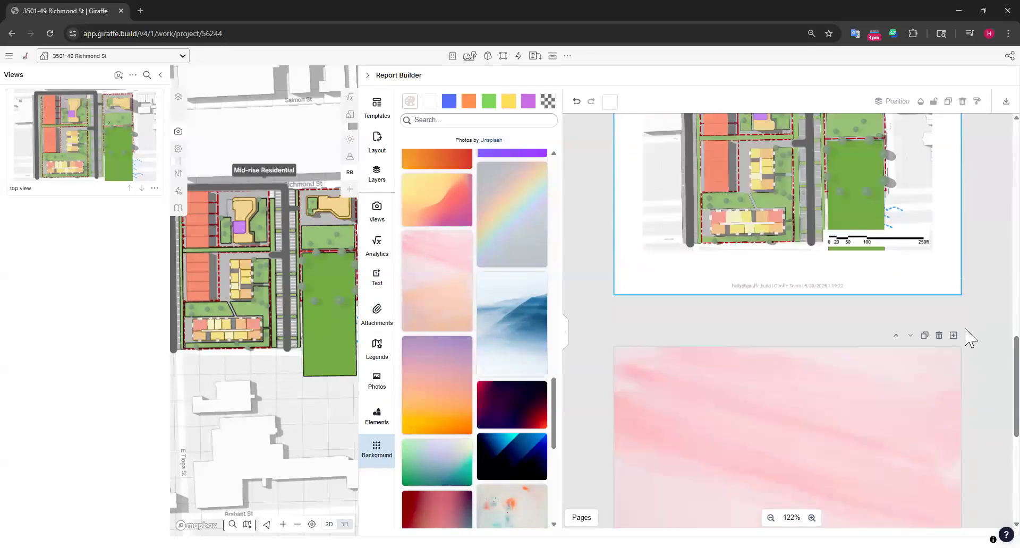
click(434, 381)
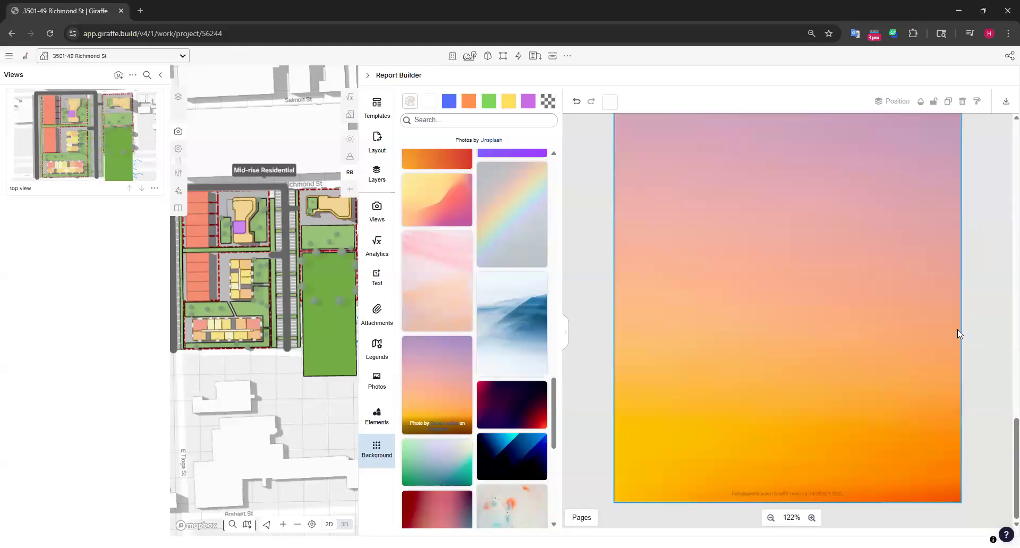
scroll(951, 328, up, 1)
scroll(811, 296, down, 1)
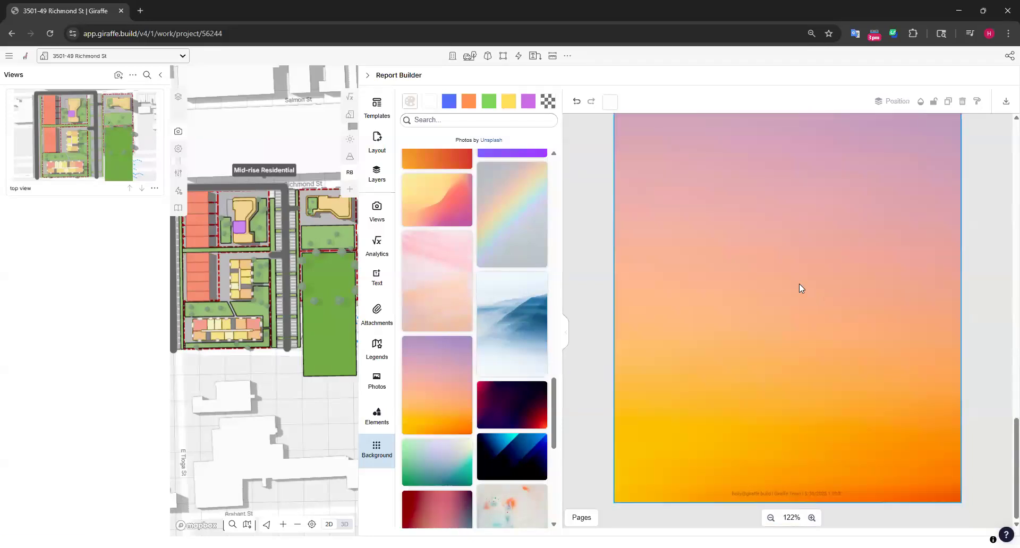
scroll(798, 284, up, 3)
scroll(452, 324, up, 10)
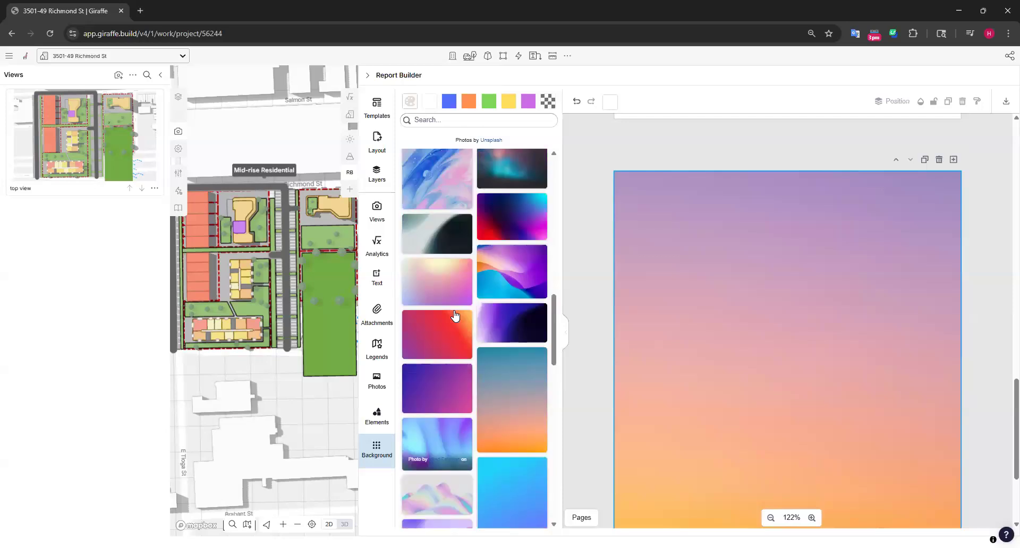
Set the last report page's background to plain white
scroll(733, 272, up, 5)
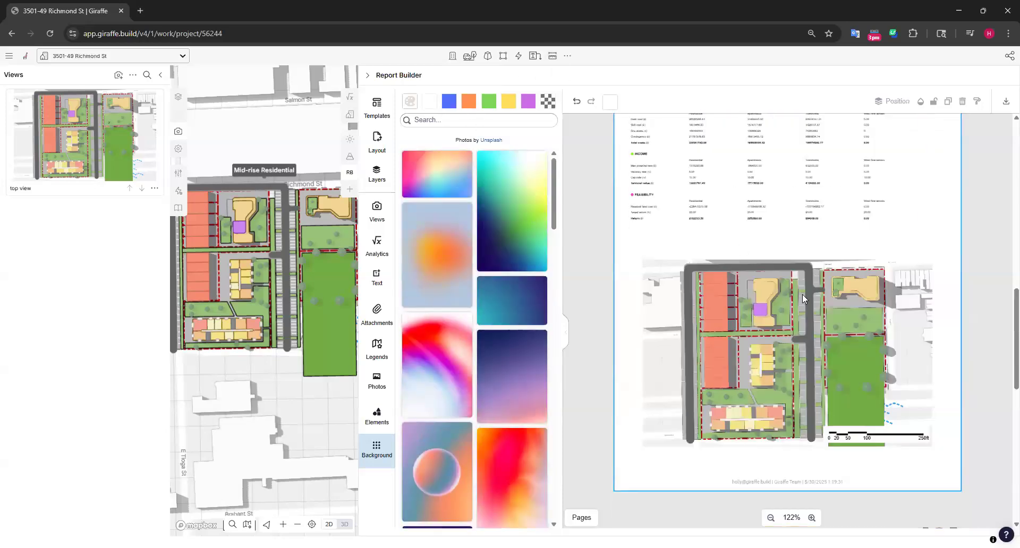
scroll(834, 335, down, 5)
click(432, 100)
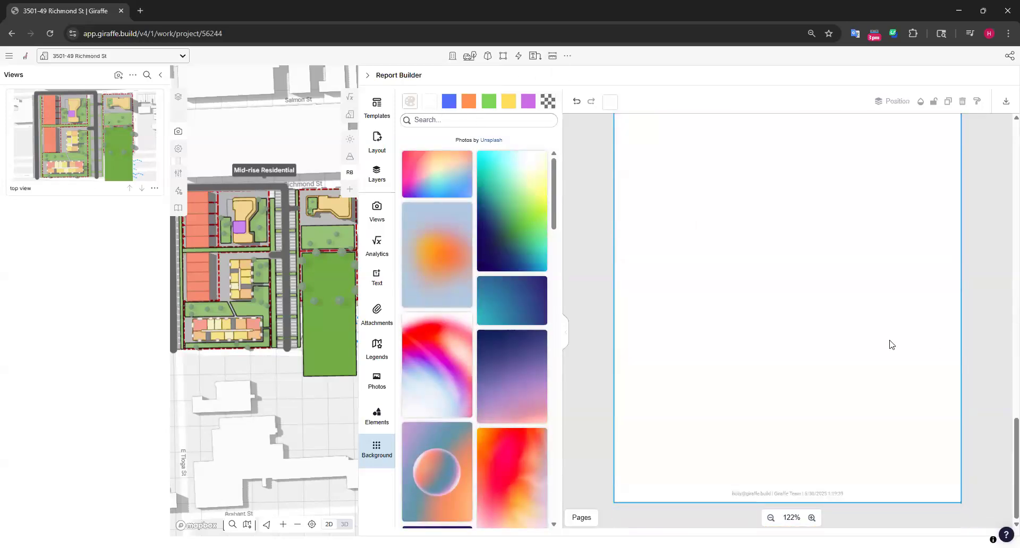
scroll(851, 323, up, 3)
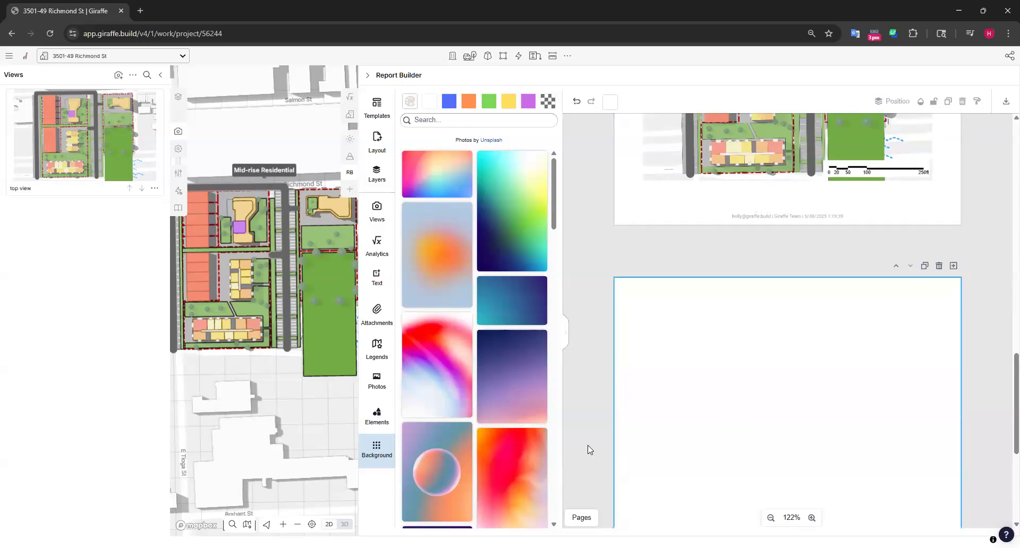
click(378, 417)
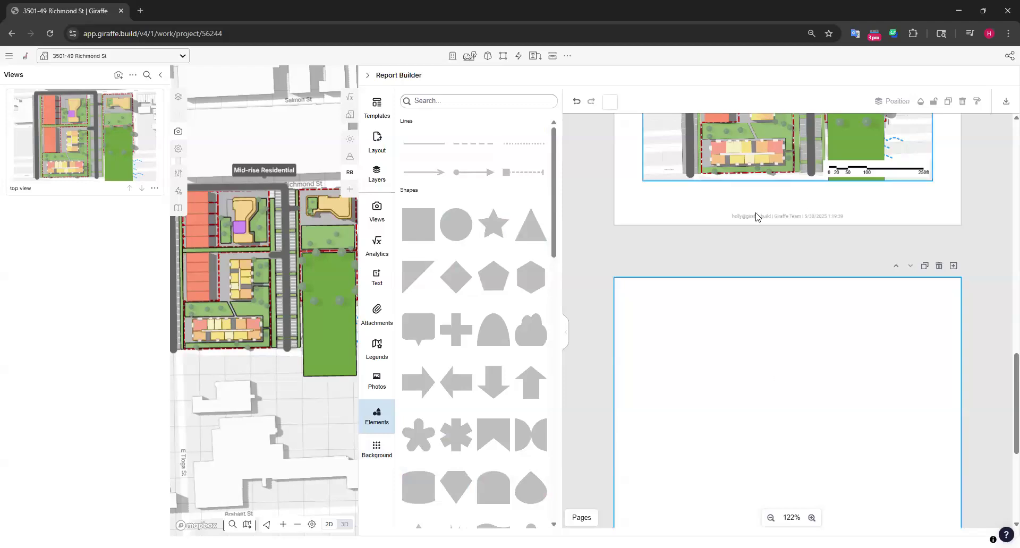
scroll(757, 216, up, 5)
click(493, 224)
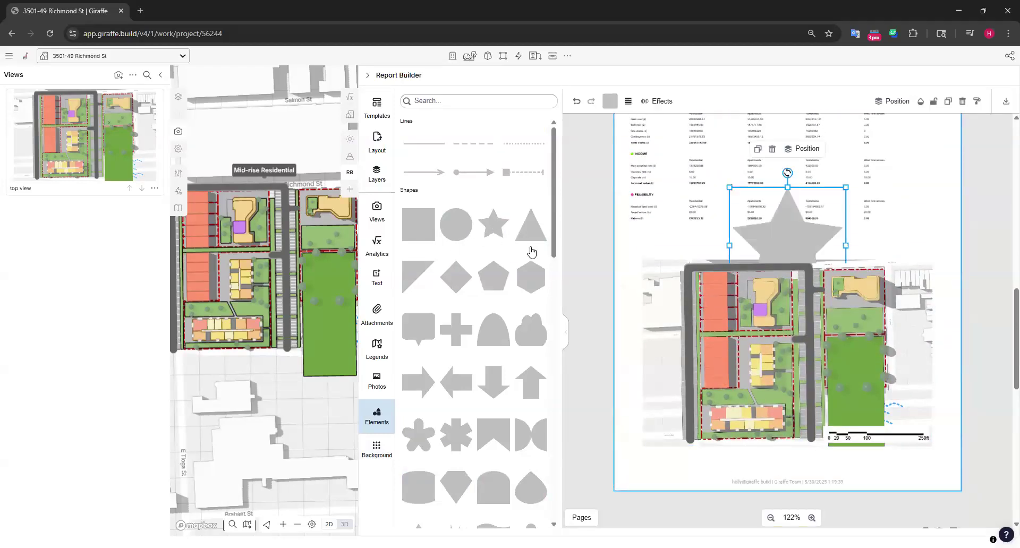
drag(801, 256, 716, 271)
click(766, 215)
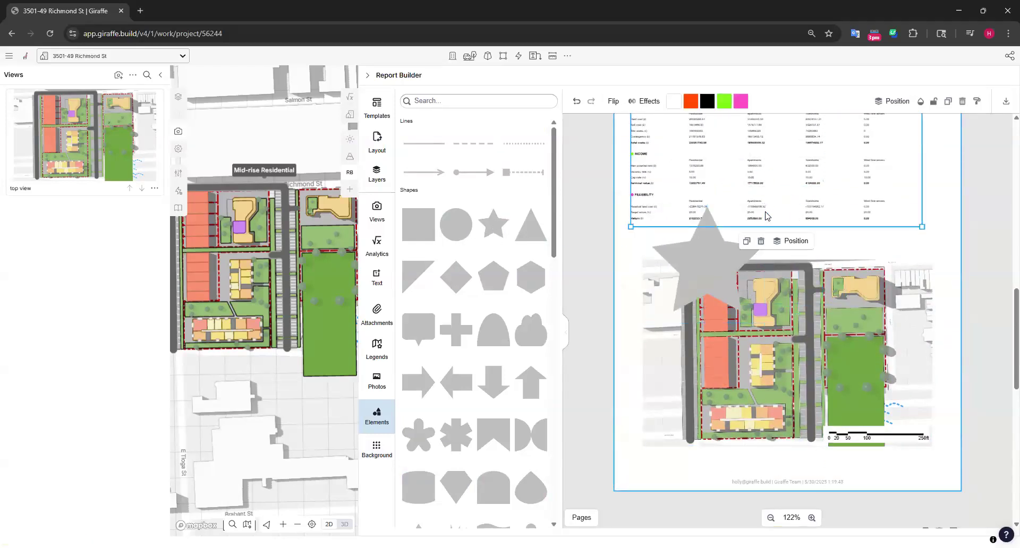
click(763, 221)
drag(766, 207, 705, 267)
drag(692, 303, 667, 278)
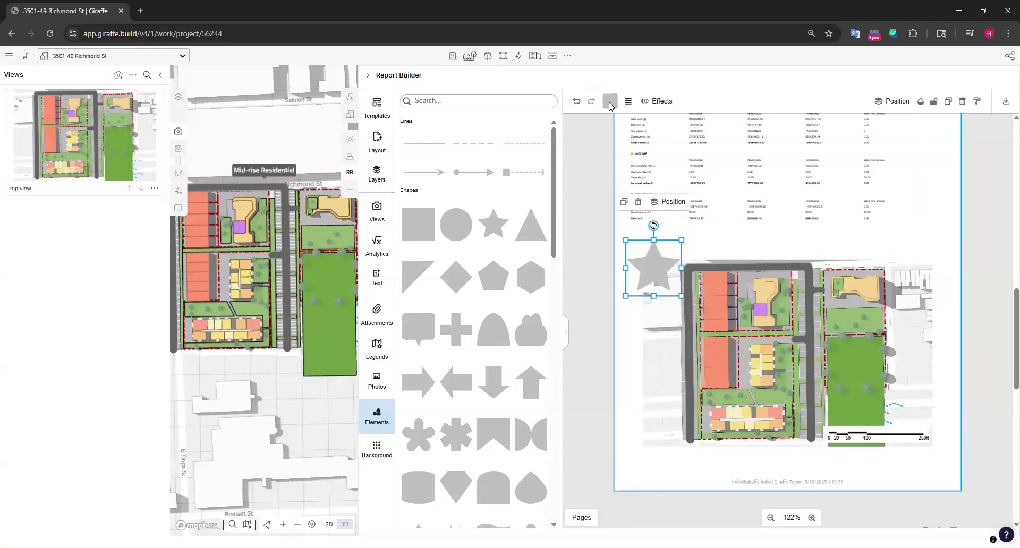
Colour the star solid red (FF0000) and rotate it slightly
click(610, 102)
click(592, 259)
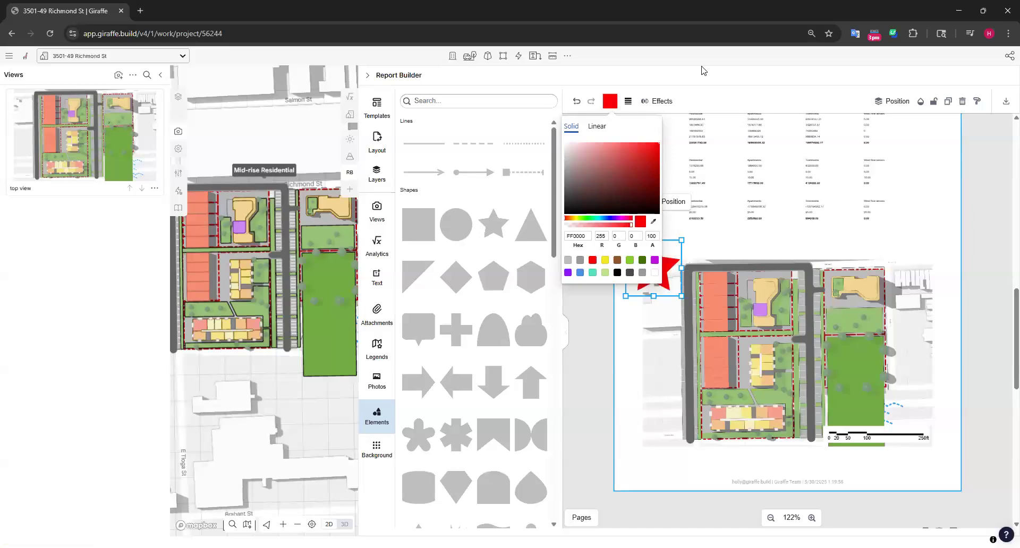
click(734, 245)
drag(655, 226, 660, 261)
click(751, 243)
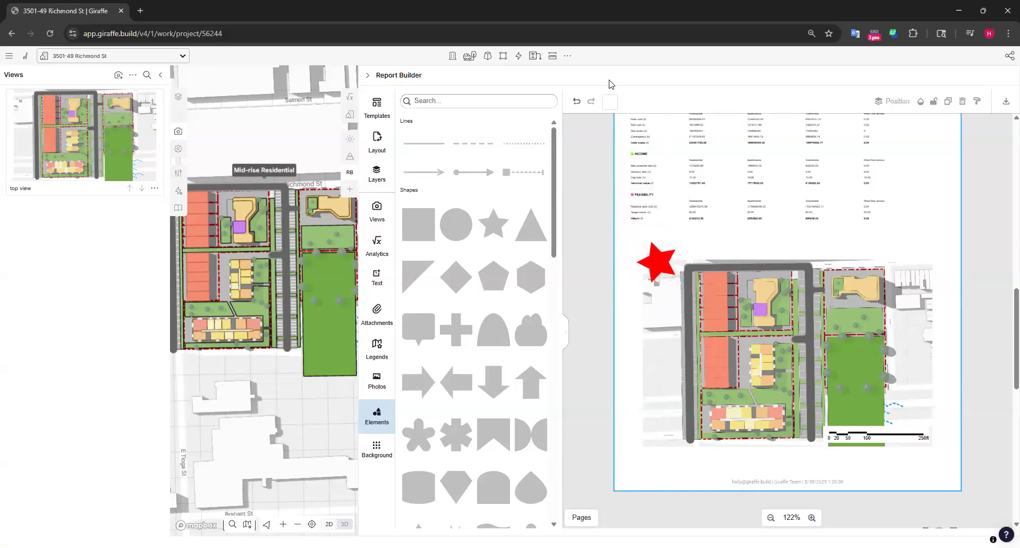
Try a rounded blob shape about 4.2 x 4.2 cm at the lower-left corner of the top view image, then delete it
scroll(496, 311, down, 15)
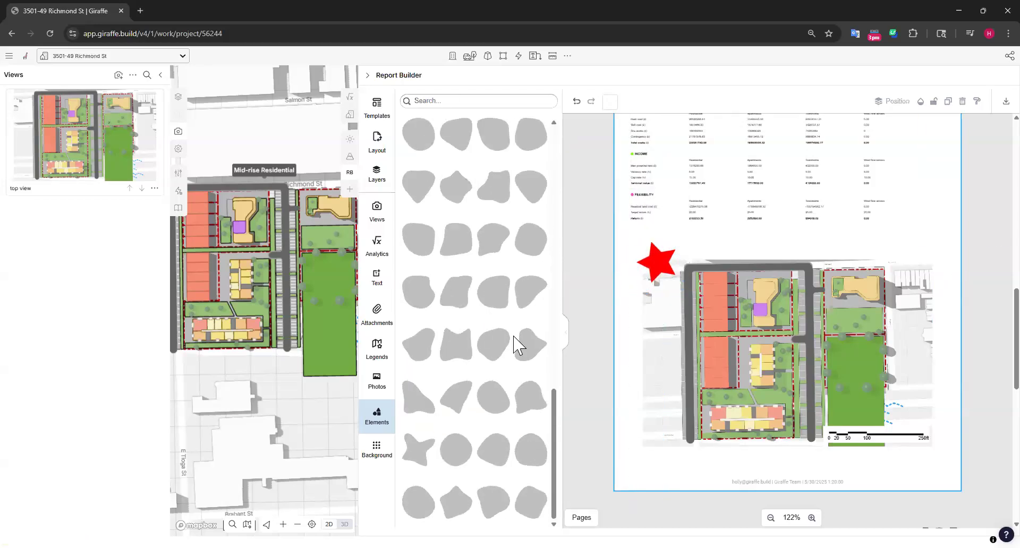
click(455, 293)
drag(792, 238, 643, 445)
drag(751, 353, 685, 421)
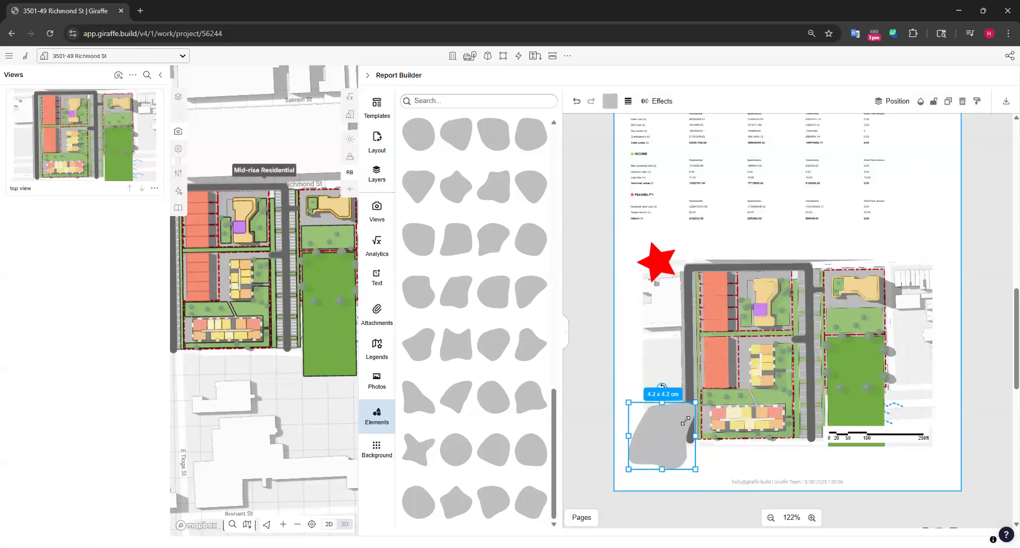
key(Delete)
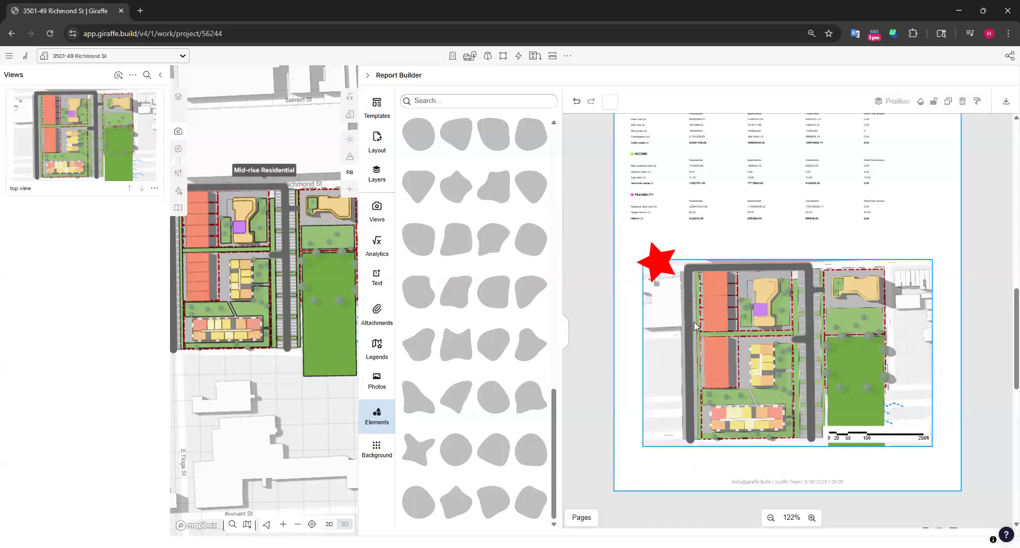
Review all the report pages, from the blank last page back to the Proposed Mixed Use Precinct page
scroll(694, 315, down, 5)
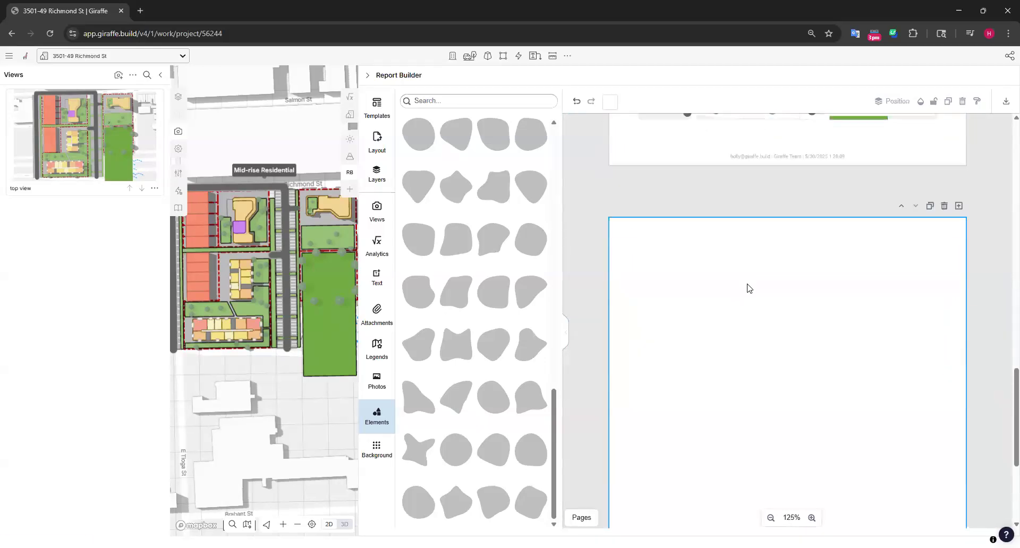
scroll(746, 288, up, 15)
scroll(744, 284, down, 12)
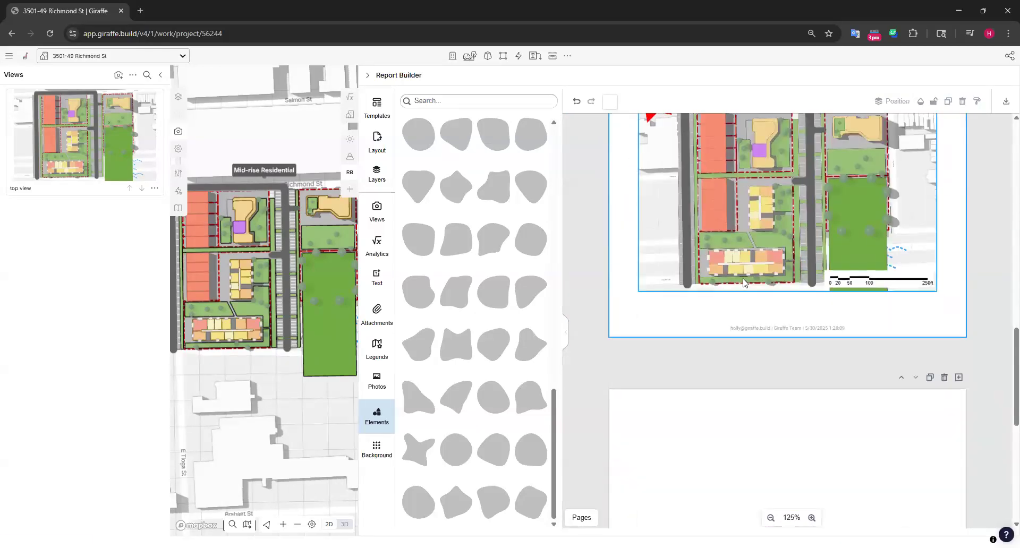
scroll(744, 283, up, 5)
scroll(821, 260, down, 1)
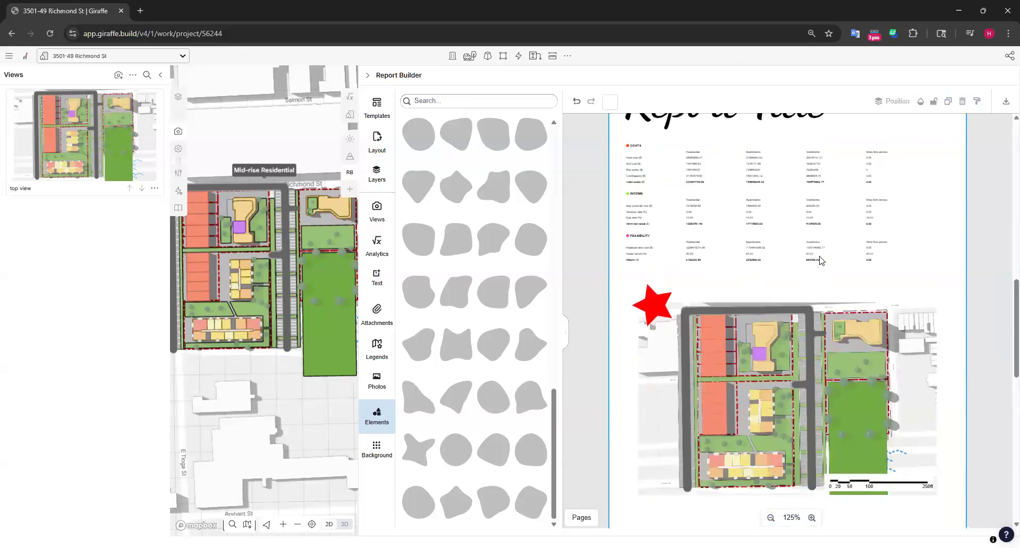
scroll(820, 260, down, 6)
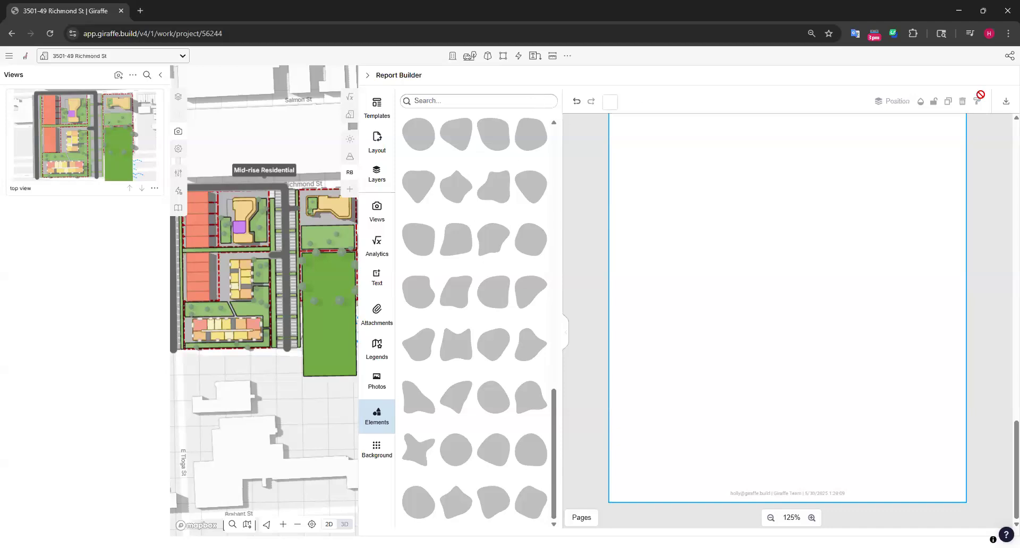
scroll(840, 267, up, 1)
scroll(841, 267, up, 20)
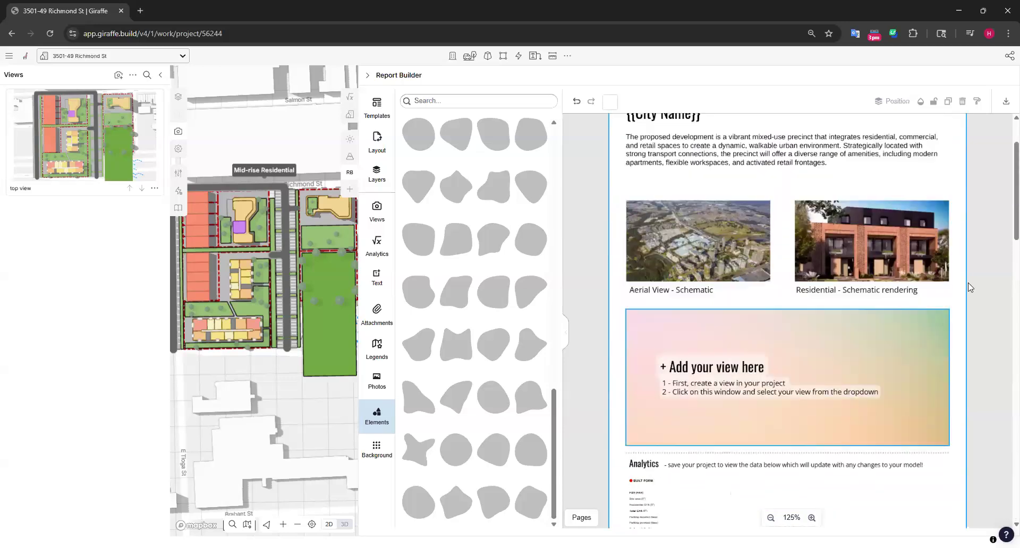
Download the finished report as a PDF
scroll(781, 214, down, 8)
scroll(781, 214, down, 5)
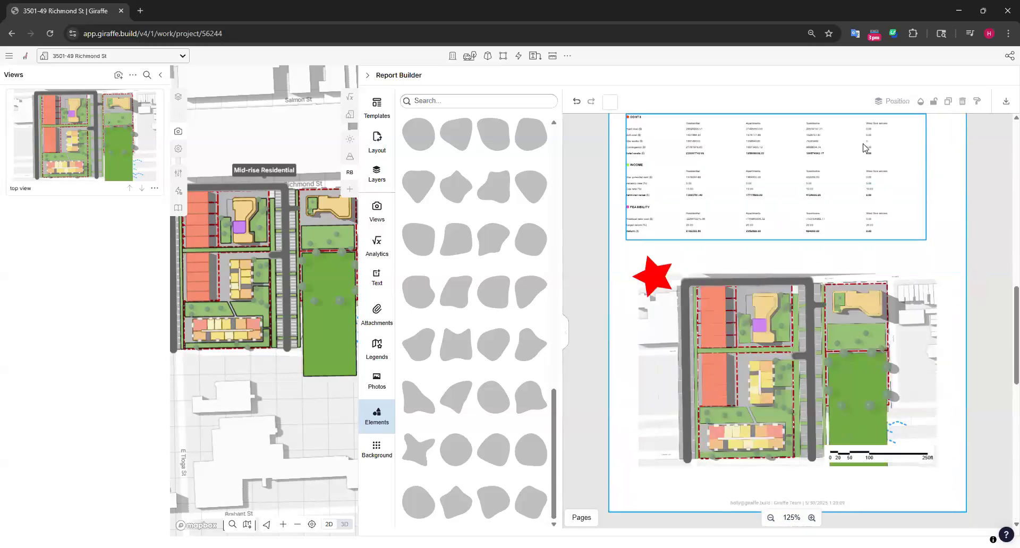
click(1007, 103)
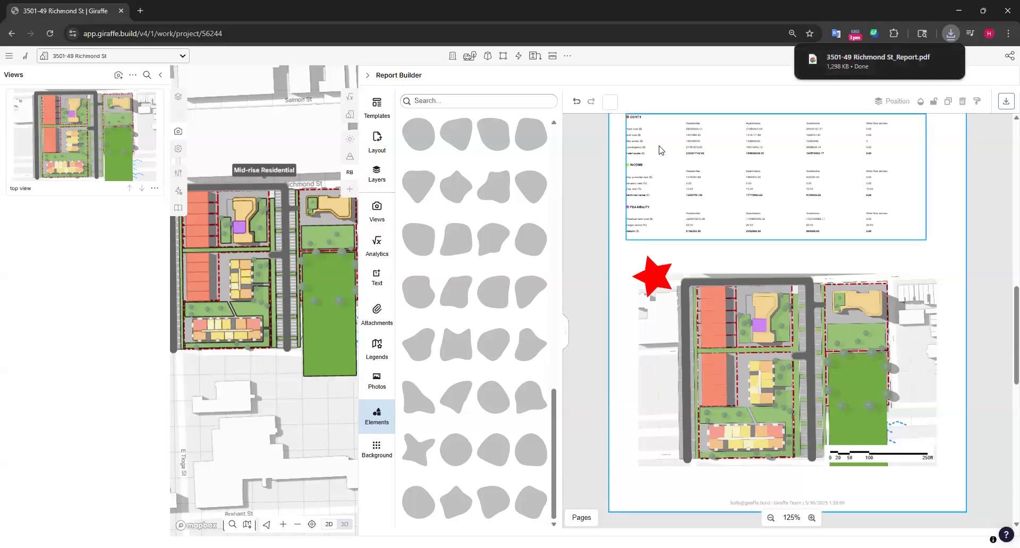
click(588, 154)
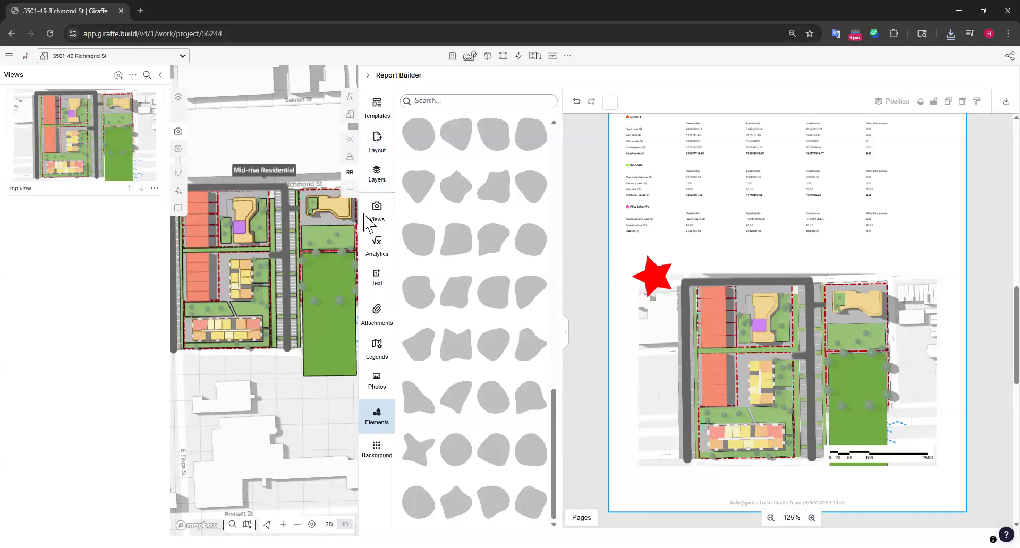
Narrow the Report Builder to give the map more room
drag(362, 214, 826, 224)
scroll(900, 287, up, 7)
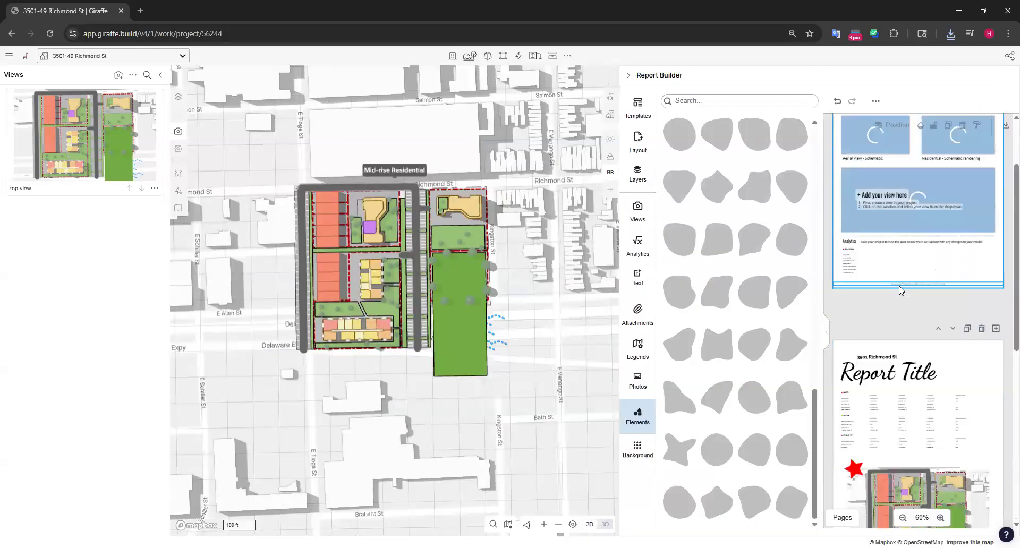
scroll(900, 290, up, 2)
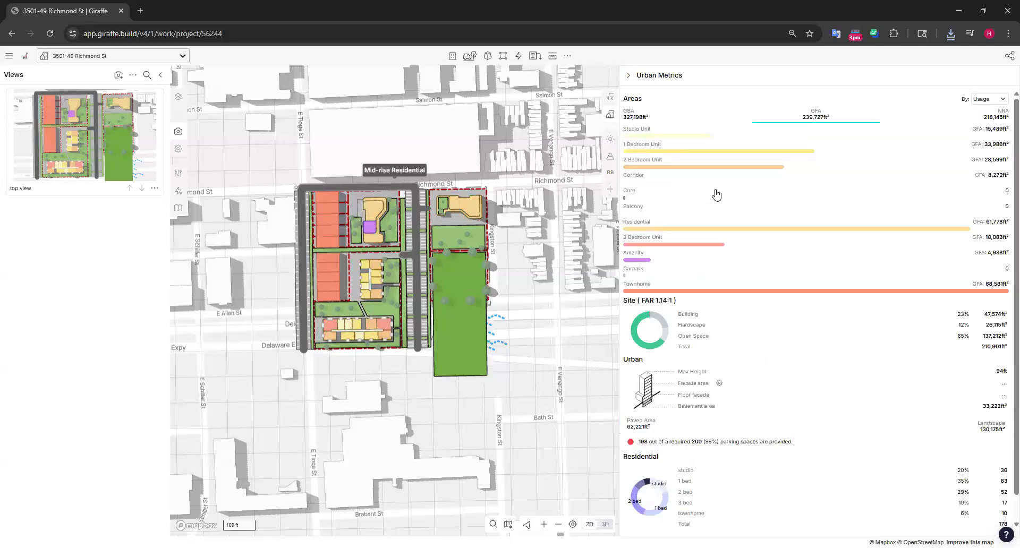
Enlarge the browser zoom and show the project's Analytics beside a map view of the whole site
key(ctrl+plus)
drag(532, 234, 788, 220)
click(778, 111)
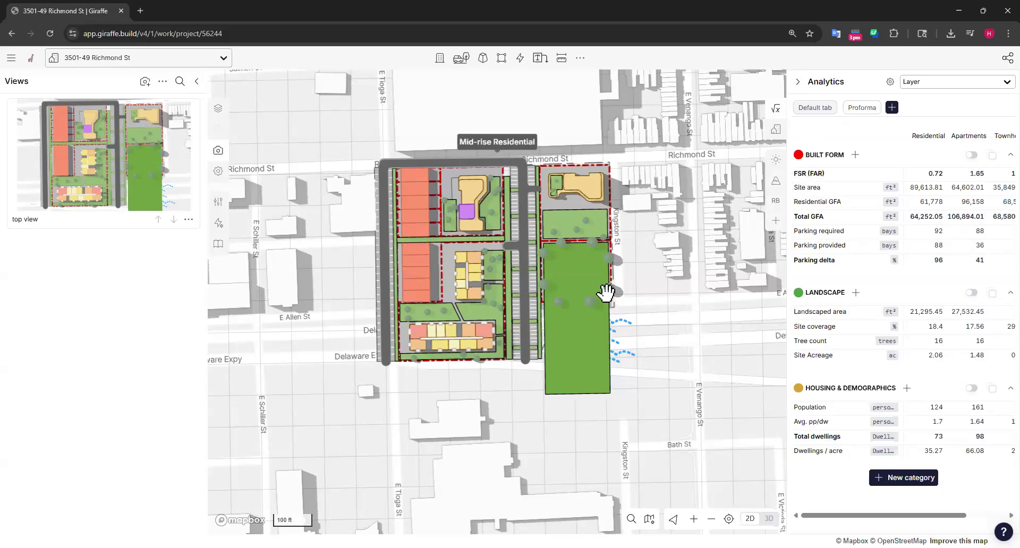
drag(589, 272, 534, 285)
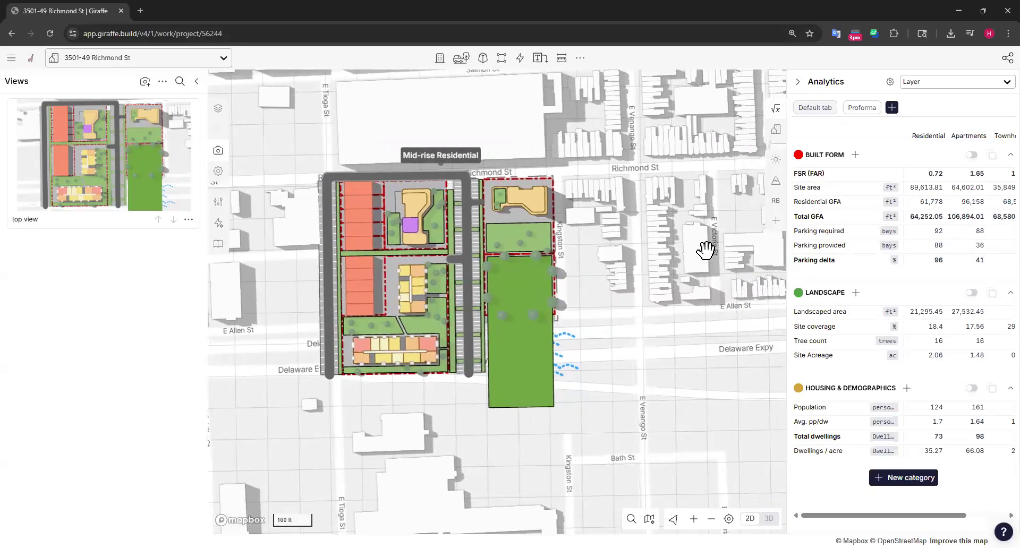
scroll(704, 251, down, 2)
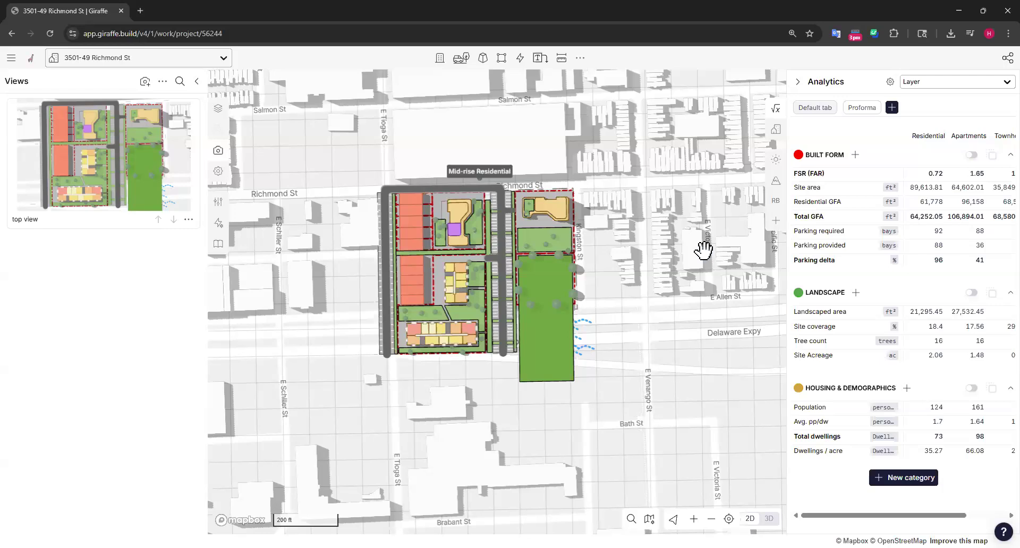
Reopen the Report Builder, widen it and go to the blank last page
click(775, 200)
drag(786, 281, 611, 282)
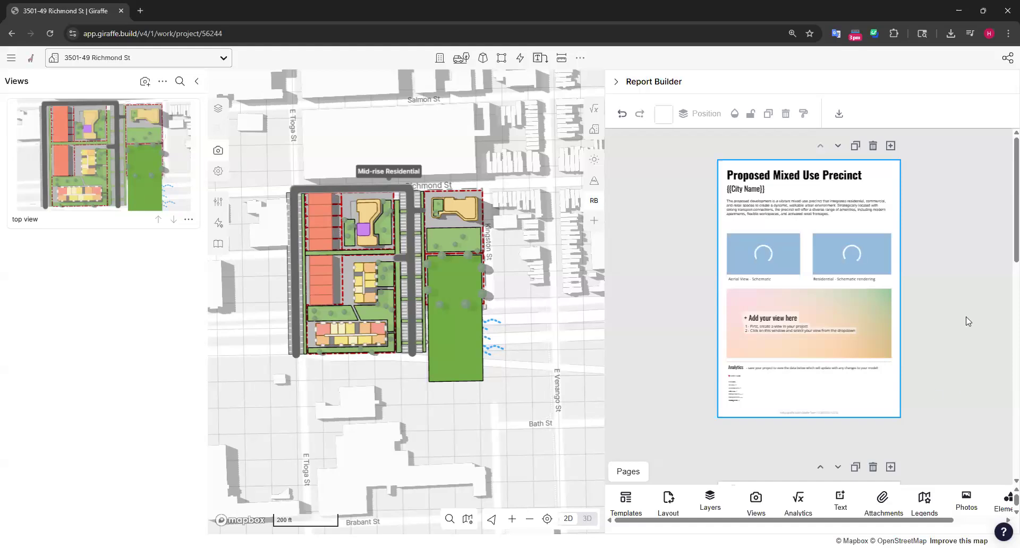
scroll(993, 245, down, 8)
scroll(949, 260, down, 3)
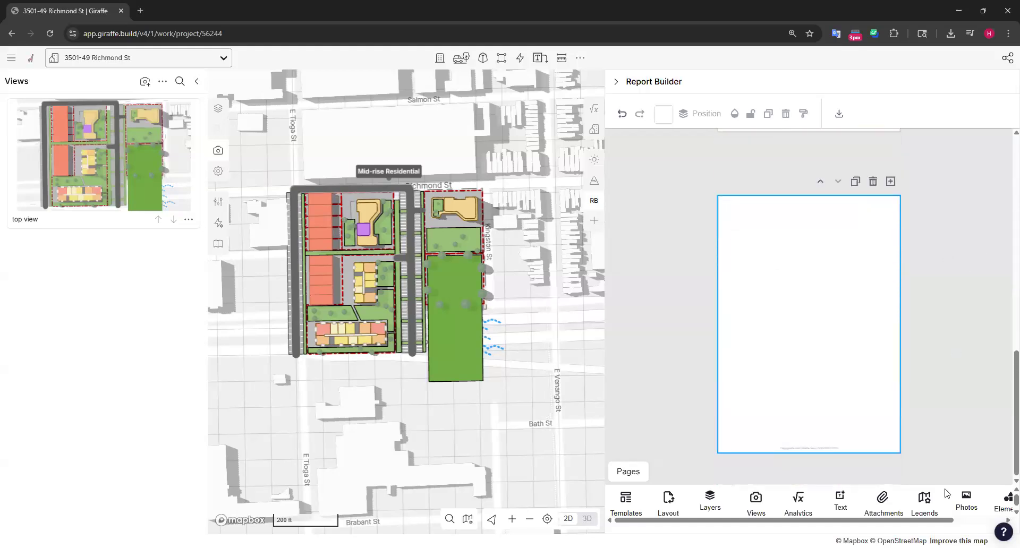